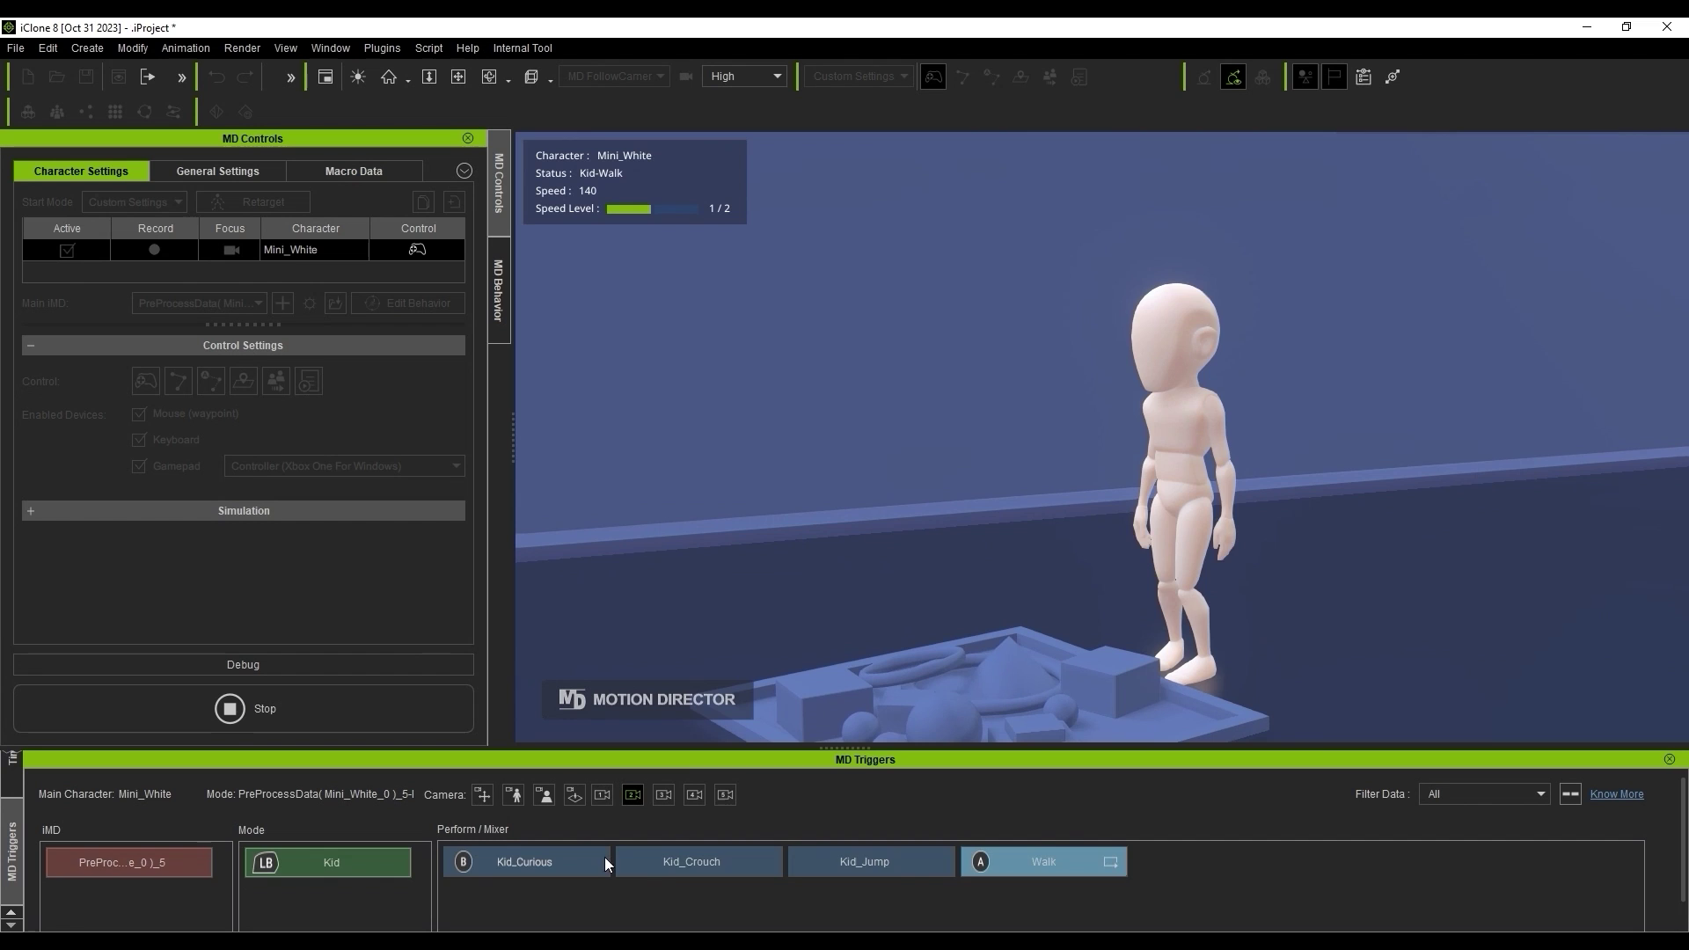
Step: Preview the Kid_Crouch and Kid_Jump(2L) performs and send Mini_White toward floor waypoints in Motion Director mode
left_click(670, 867)
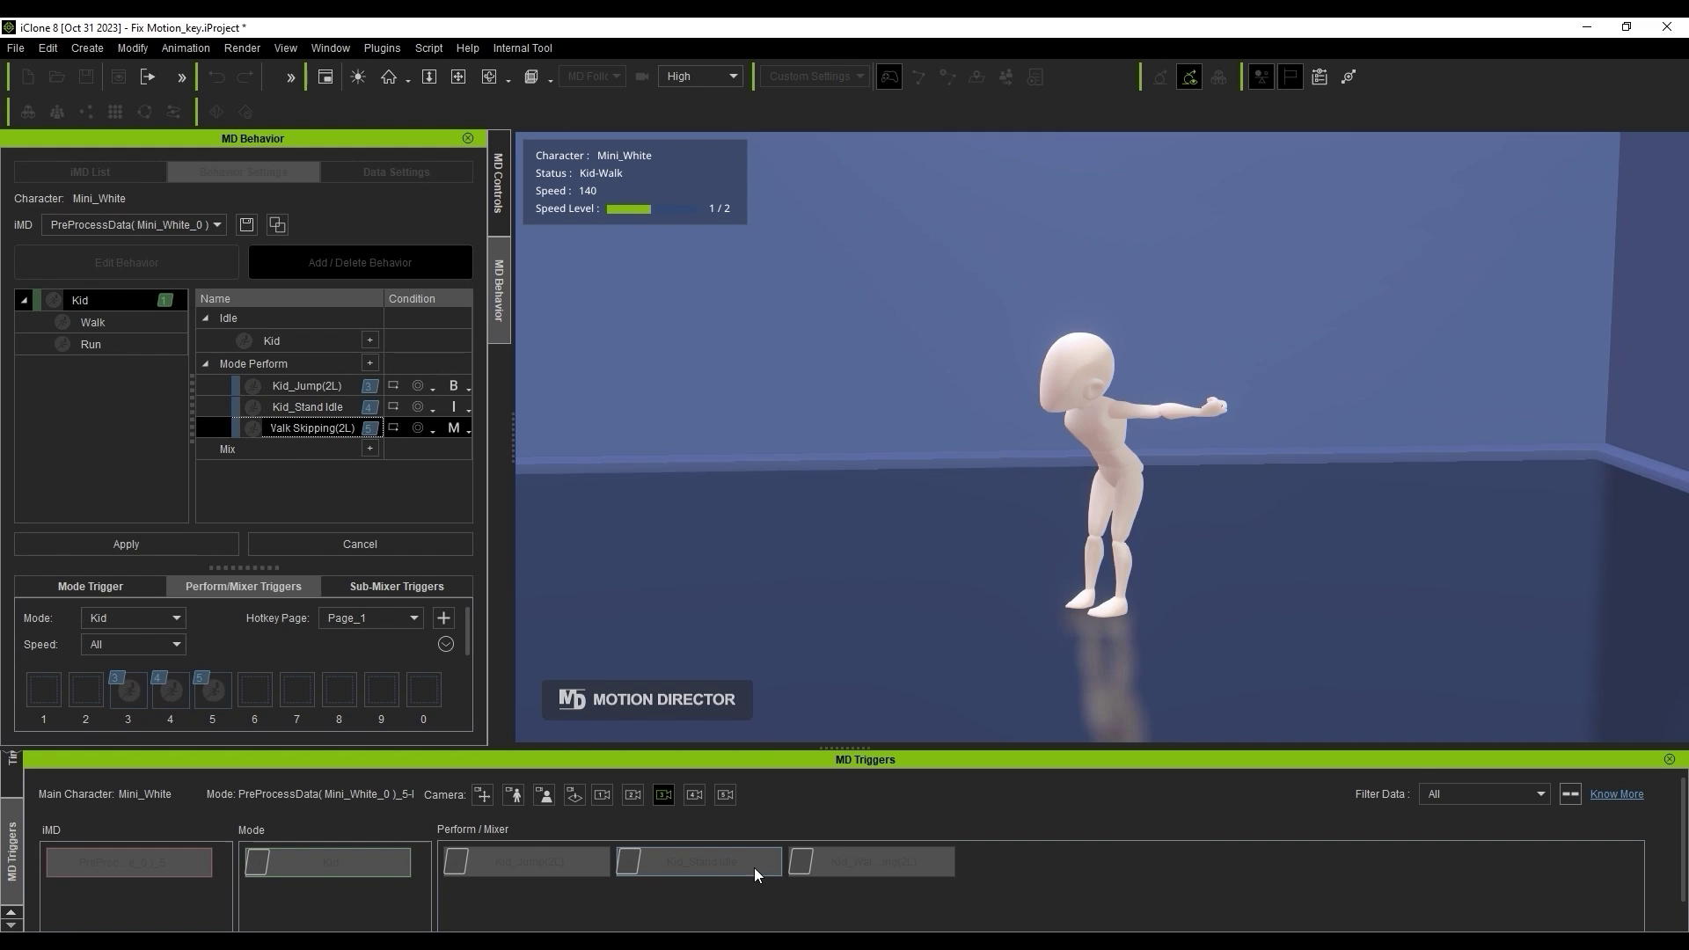
left_click(1395, 637)
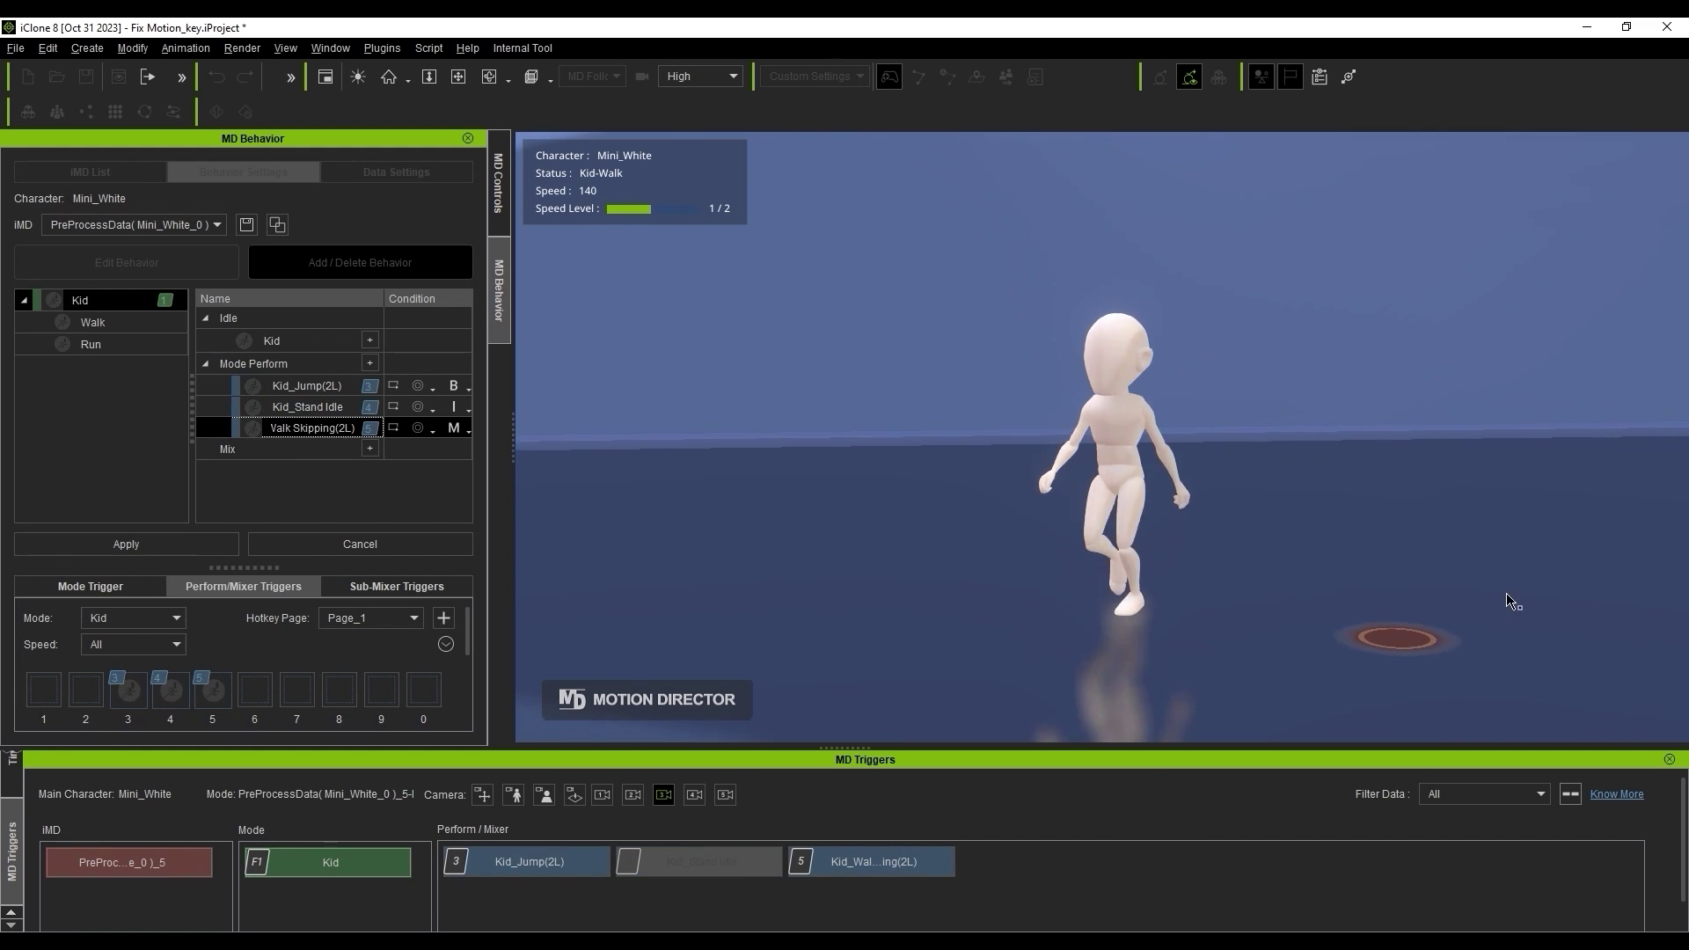
left_click_drag(1648, 560, 762, 641)
left_click(536, 862)
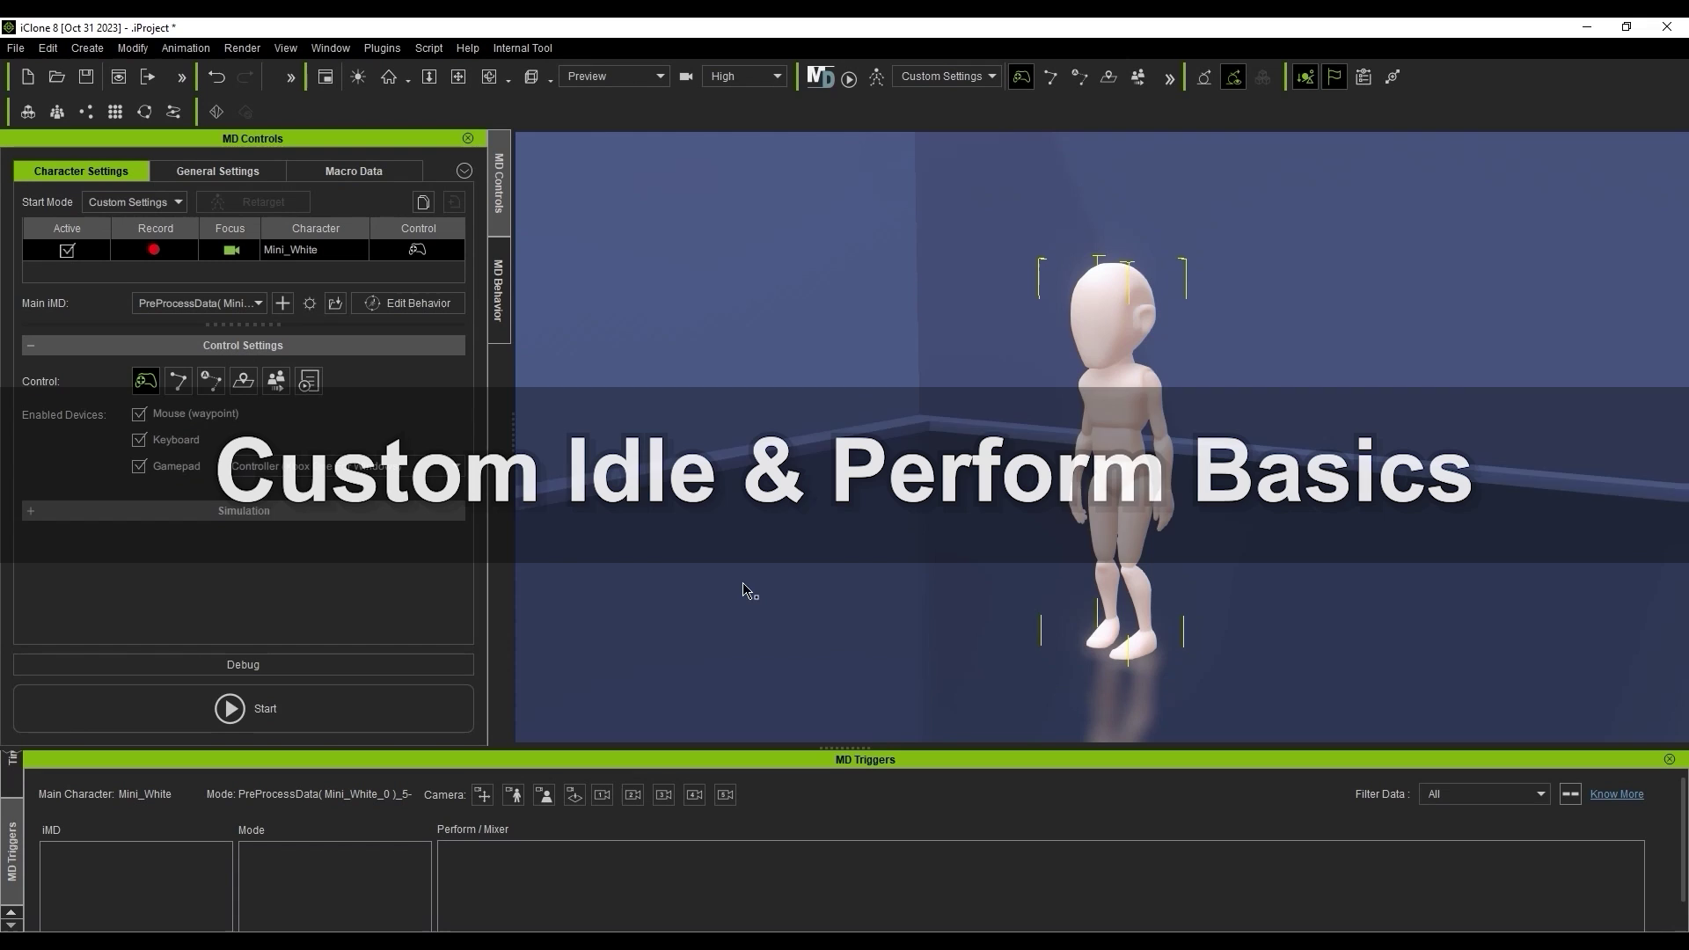
Step: Run Motion Director mode briefly to check the character's default idle, and stop it
left_click(418, 709)
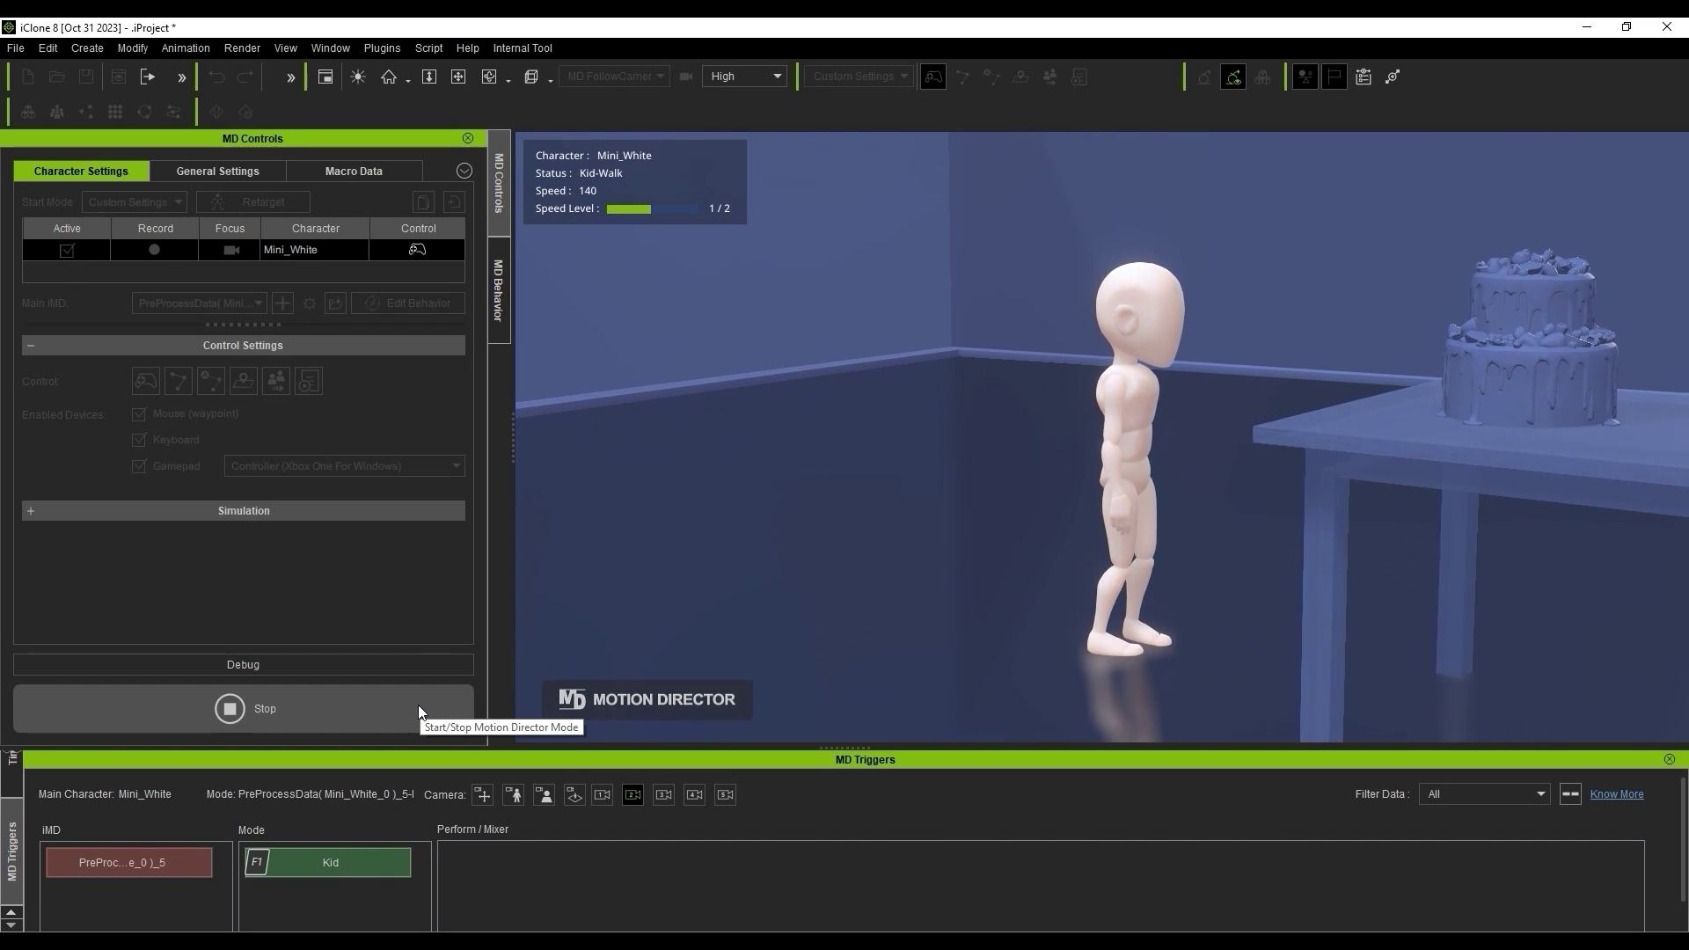
left_click(419, 705)
Step: Add the Stand cute motion from the Classical Cartoon-Kids' Moves blend folder as a custom idle for the Kid mode and apply it
left_click(496, 330)
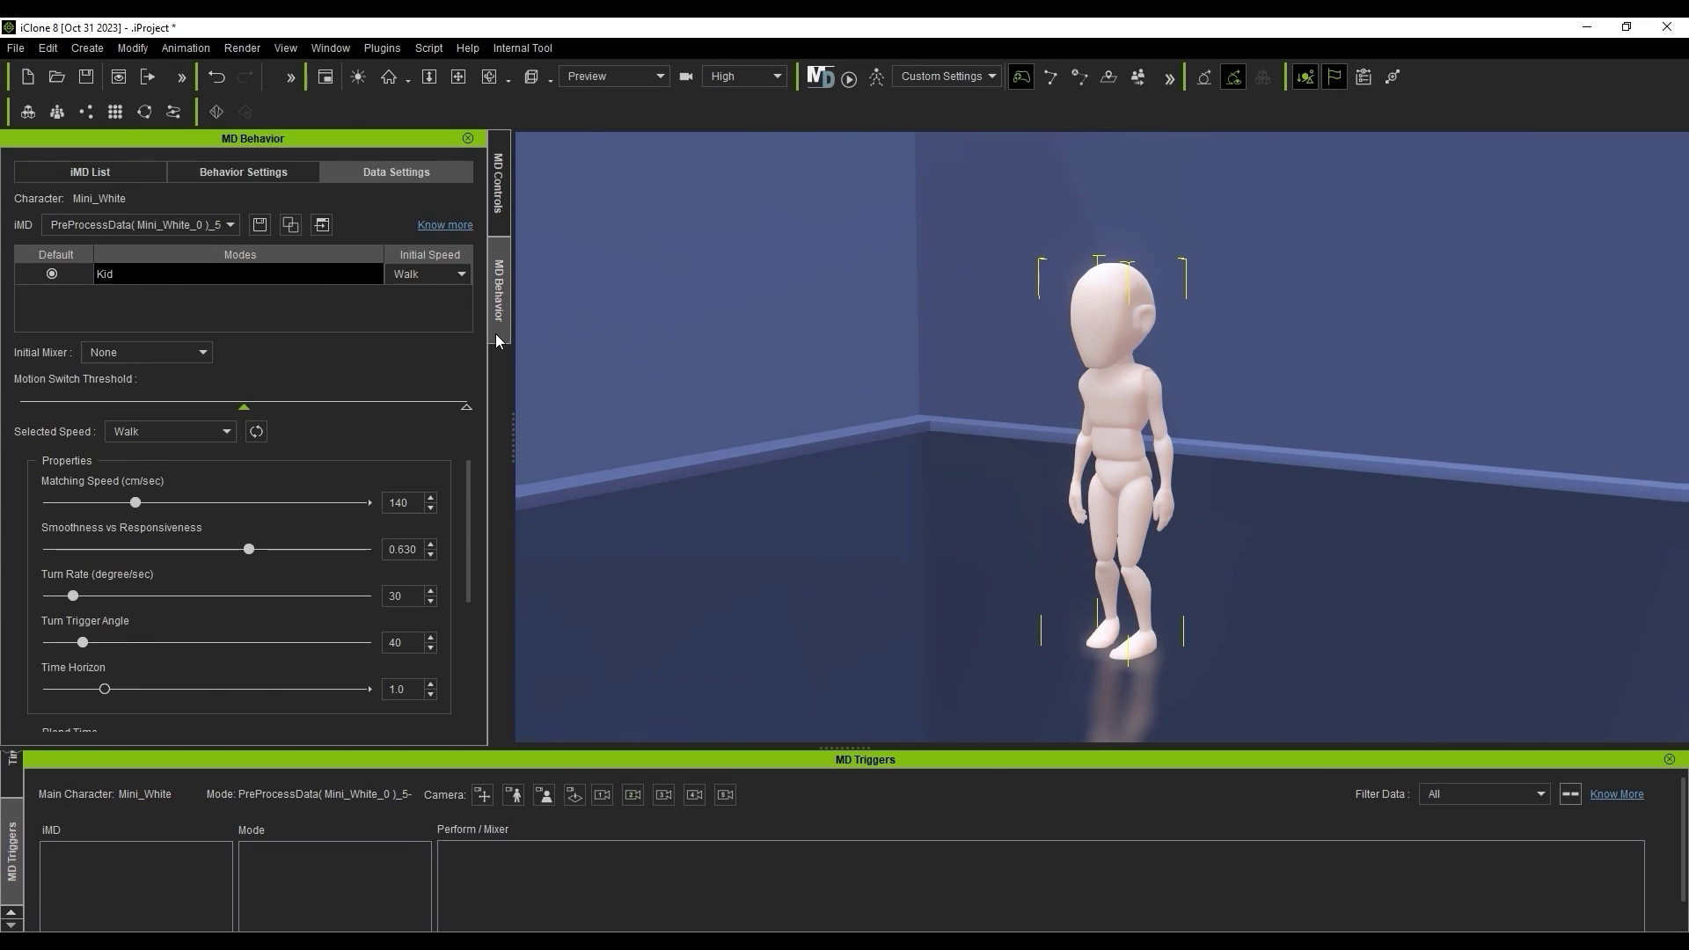
left_click(290, 169)
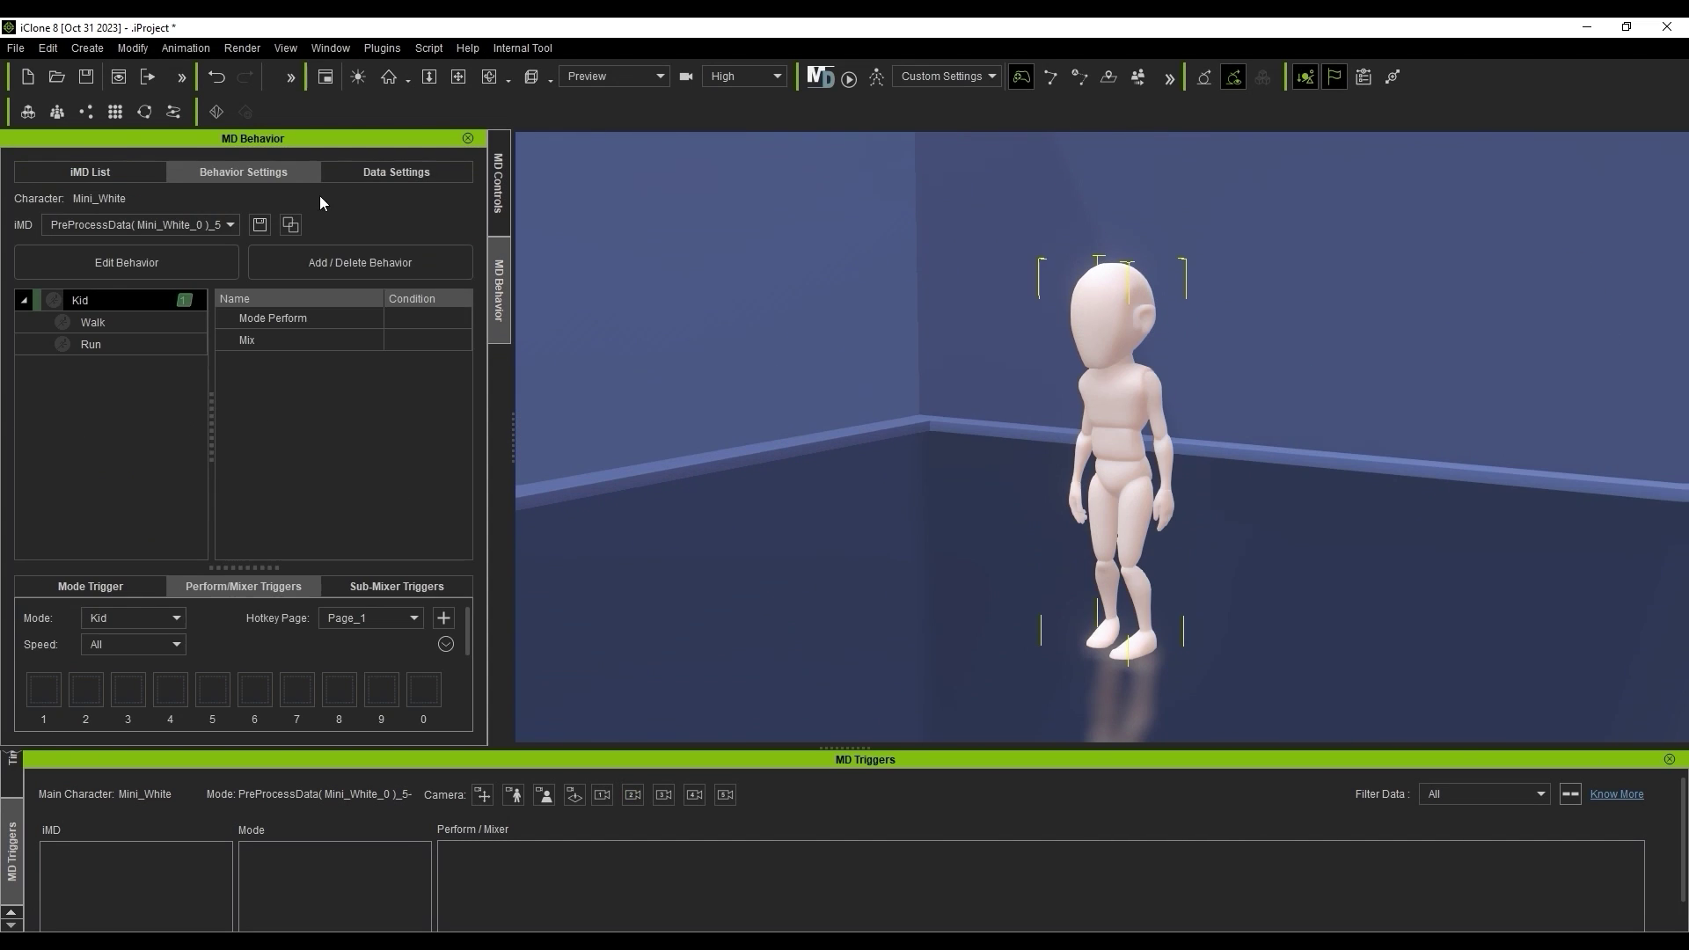
left_click(352, 262)
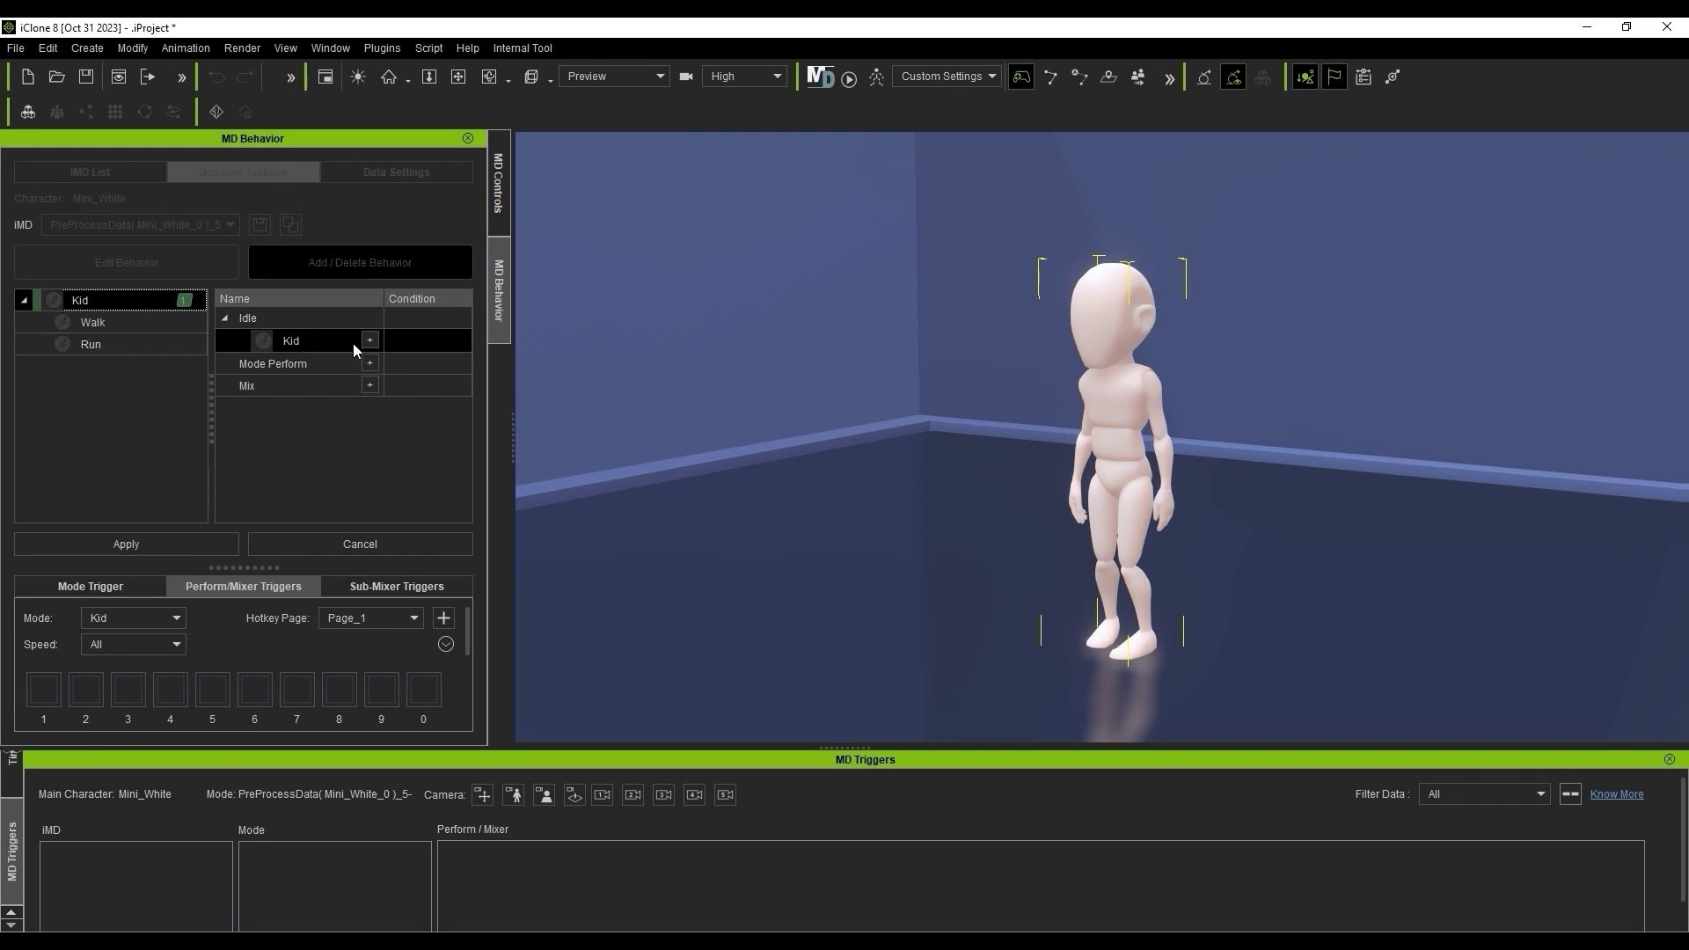
left_click(331, 48)
left_click(370, 116)
left_click(992, 461)
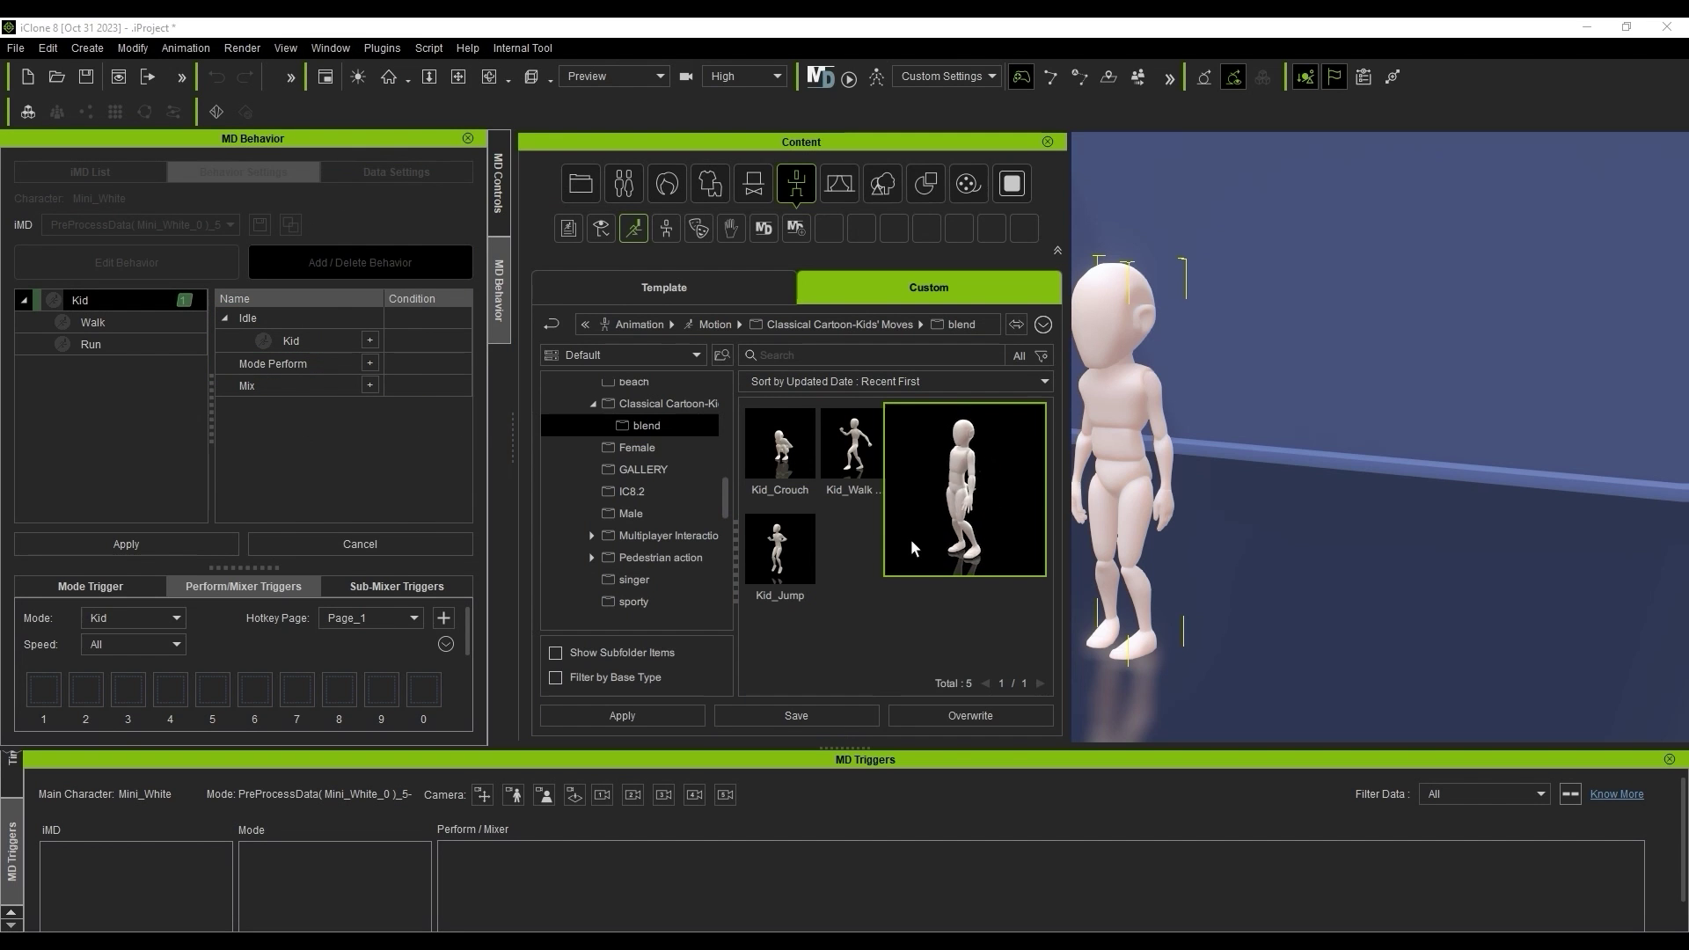
left_click_drag(912, 548, 334, 340)
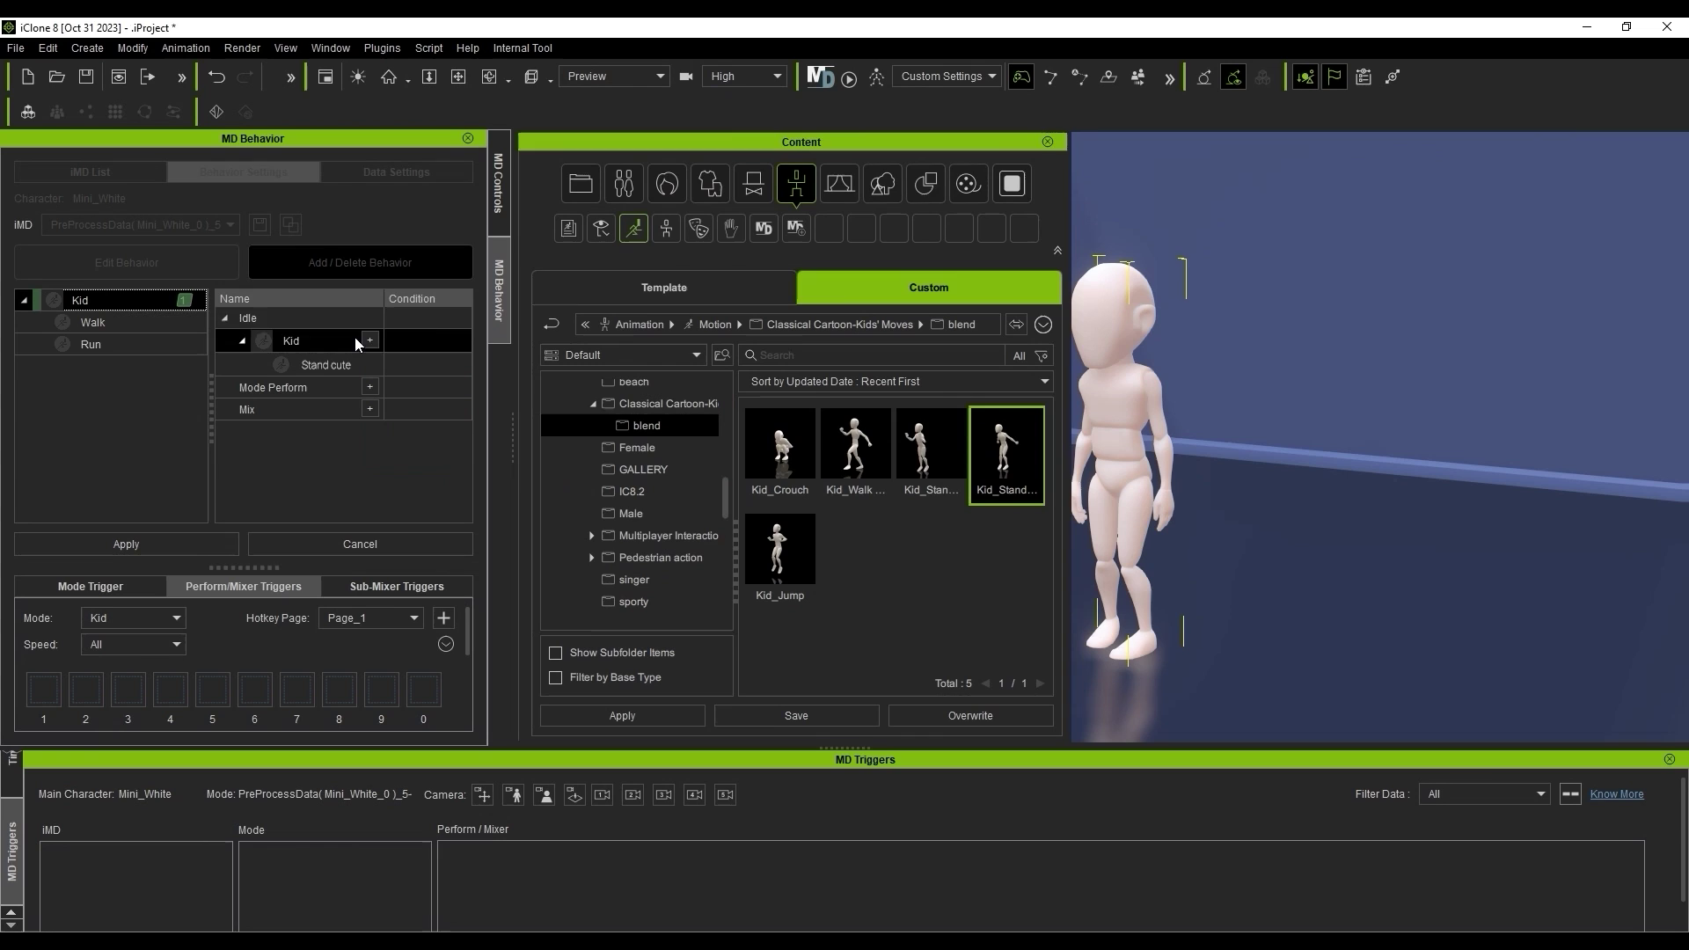
left_click(1049, 144)
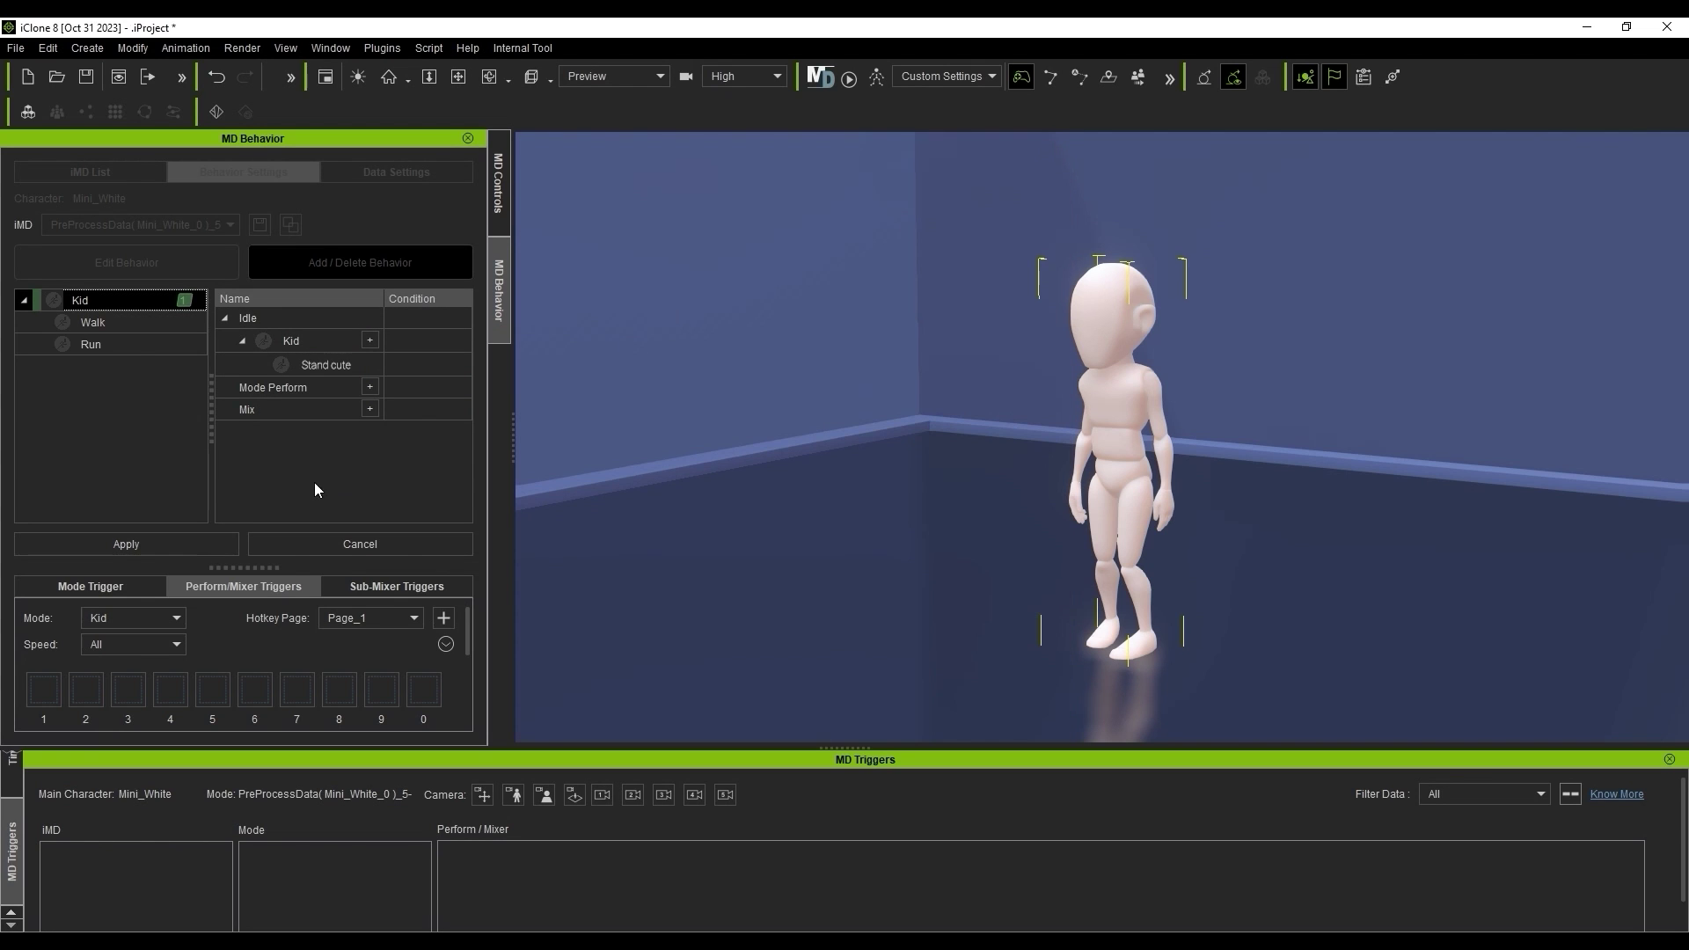
left_click(125, 543)
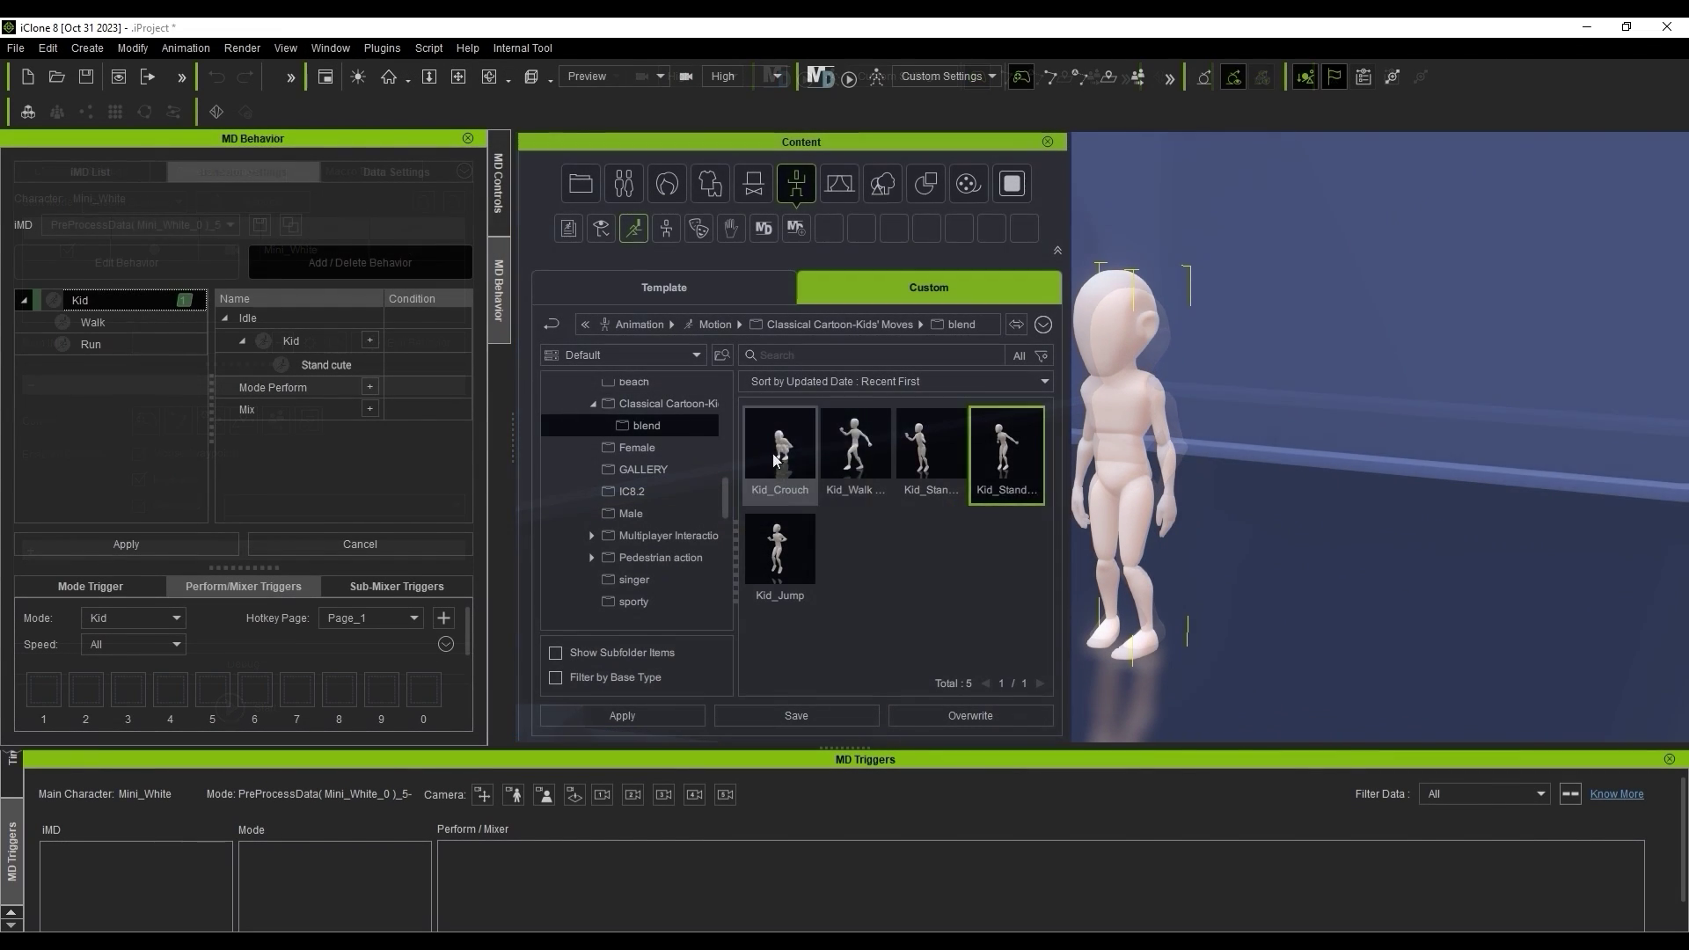
Step: Add the kid motions, including Kid_Curious, Kid_Crouch and Kid_Jump, to the Kid mode's Mode Perform list
left_click_drag(780, 453, 327, 389)
left_click_drag(1001, 513, 352, 394)
left_click_drag(756, 607, 336, 387)
left_click_drag(336, 387, 336, 387)
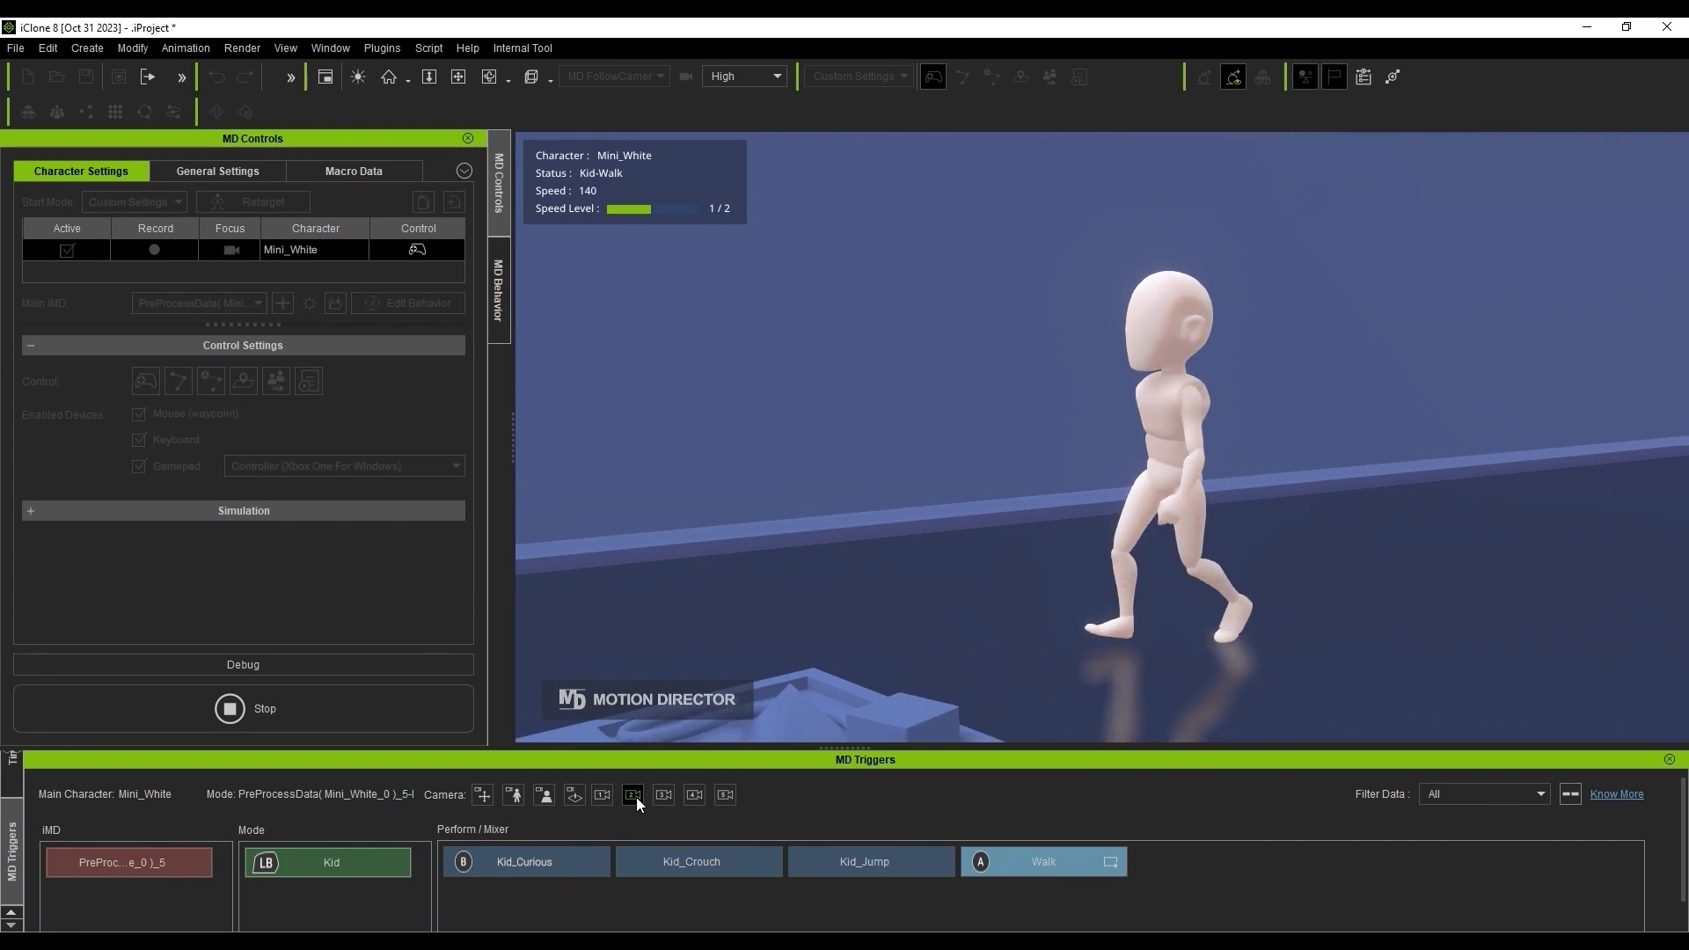
Step: Trigger the Kid_Crouch, Kid_Curious and Kid_Jump performs in Motion Director mode to check them
left_click(671, 867)
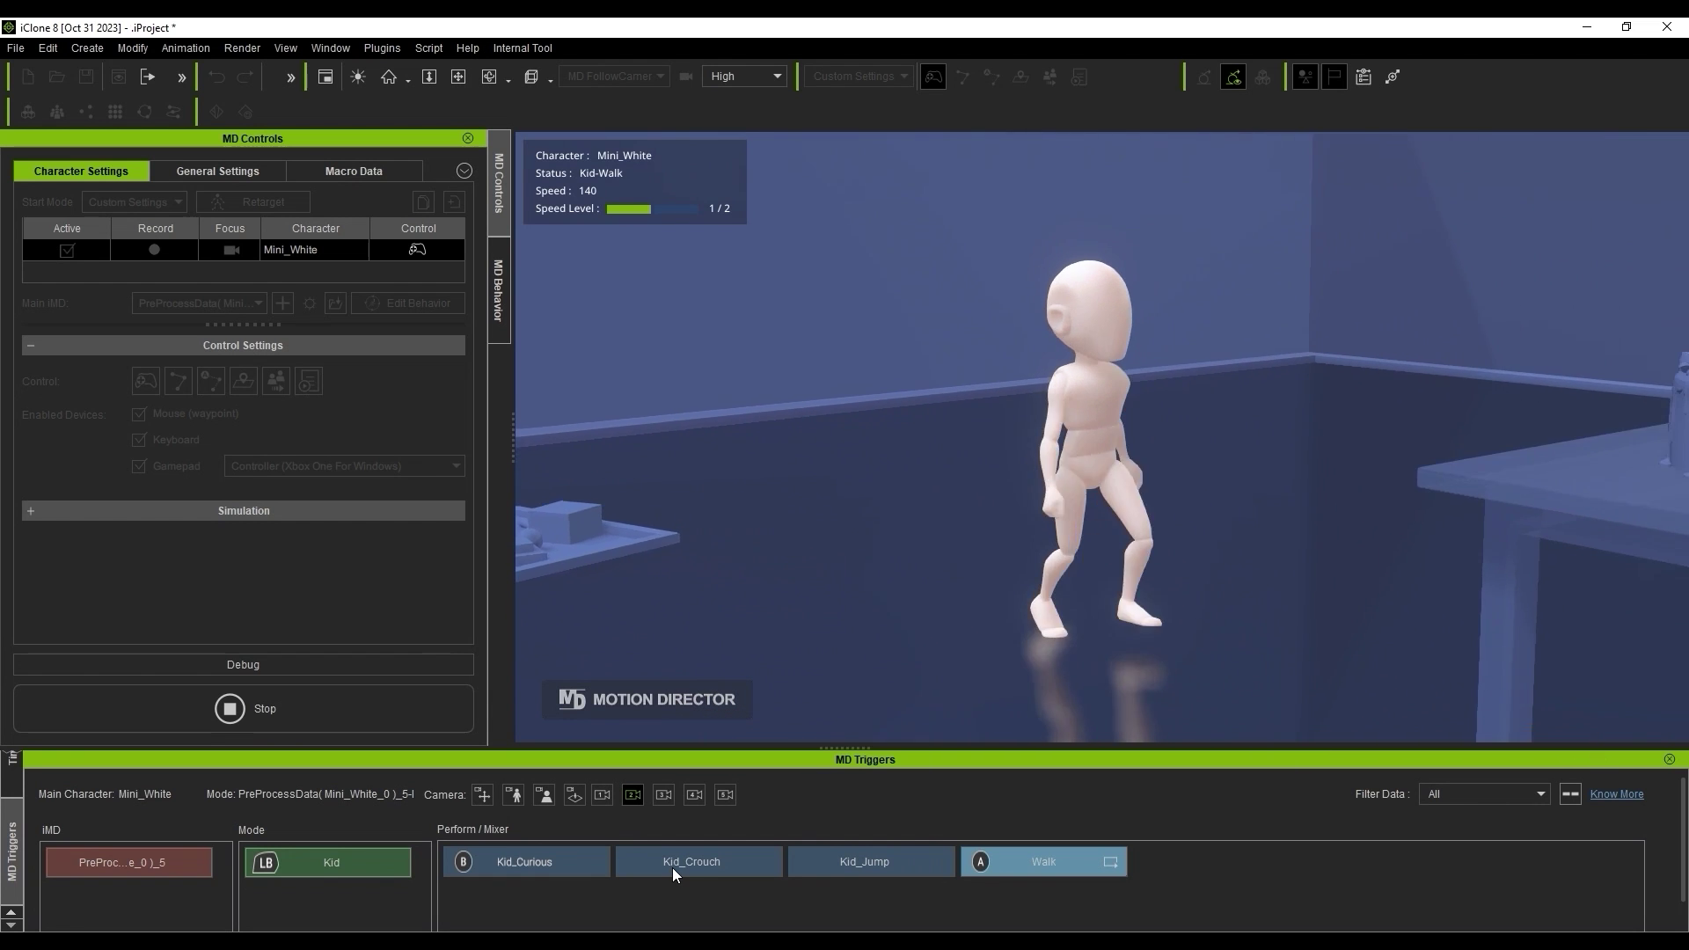
left_click(593, 864)
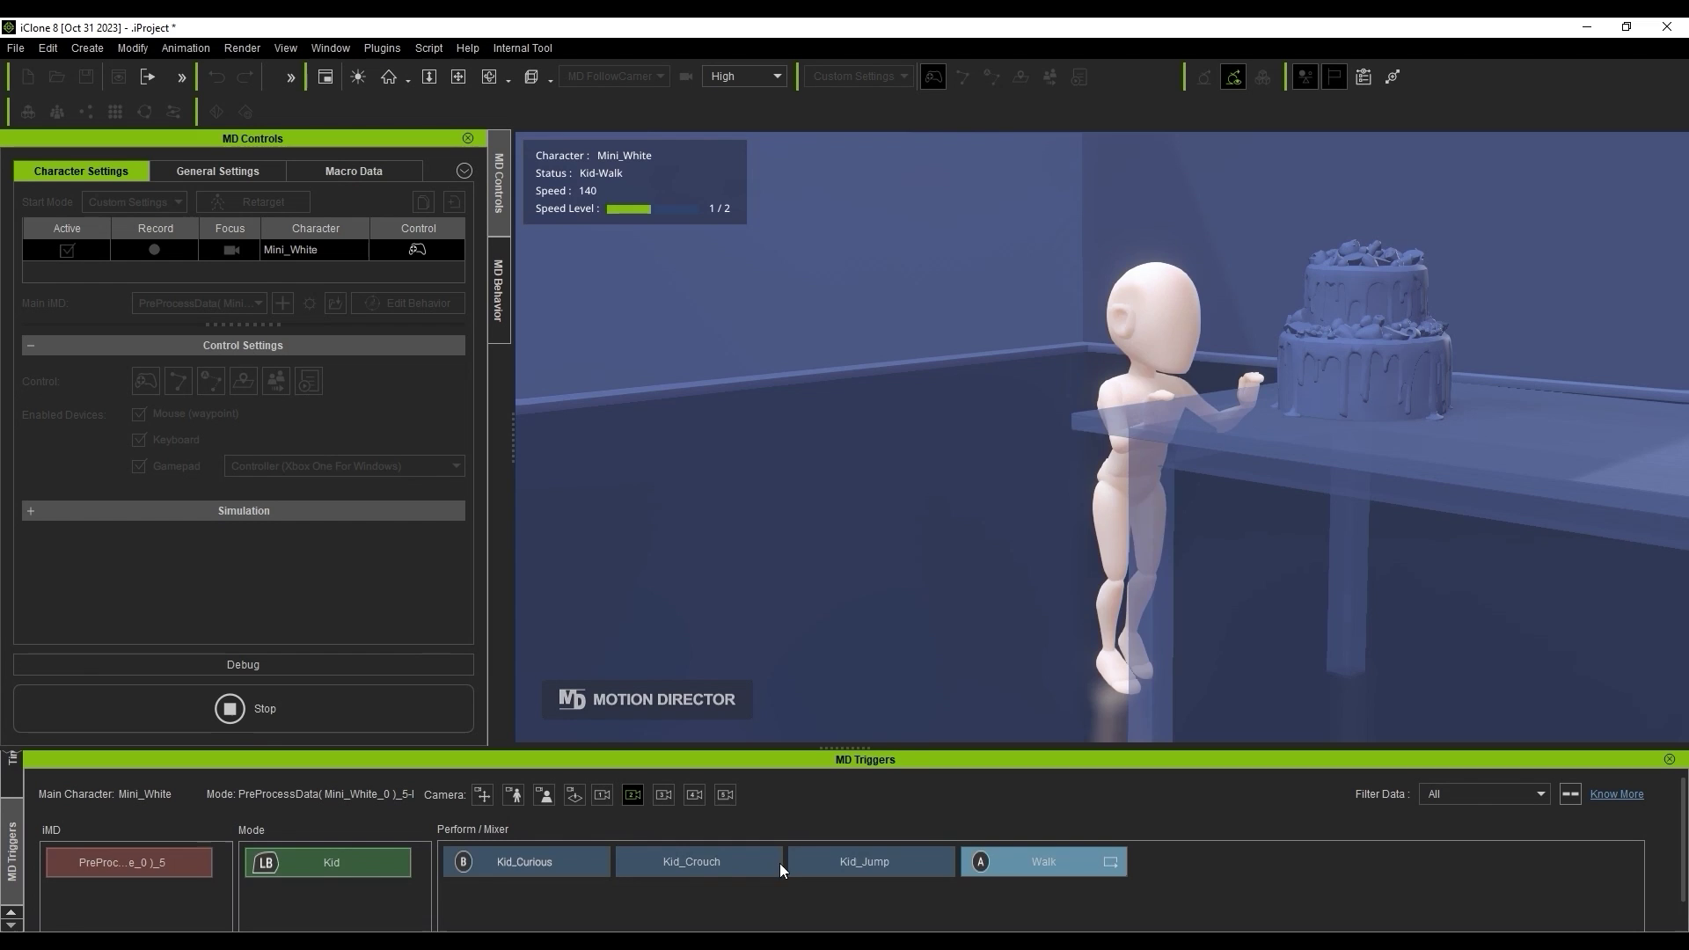
left_click(804, 863)
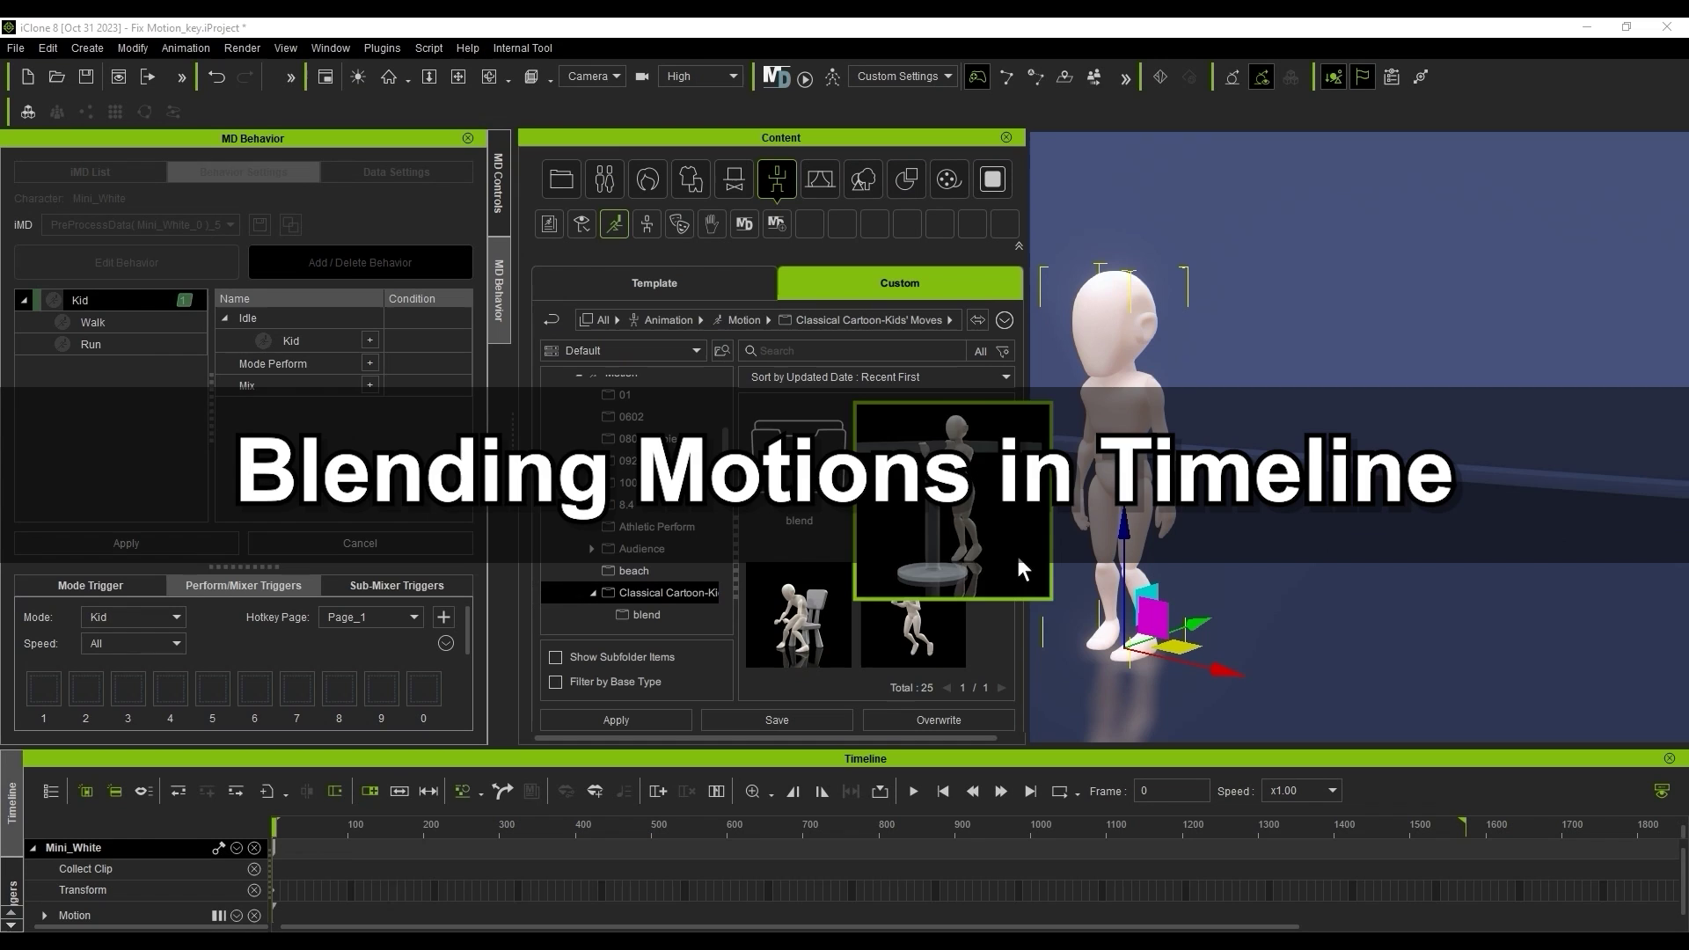
Step: Add the Curious motion to the Mode Perform list with hotkey 3 and apply the behavior change
left_click_drag(1017, 552, 320, 363)
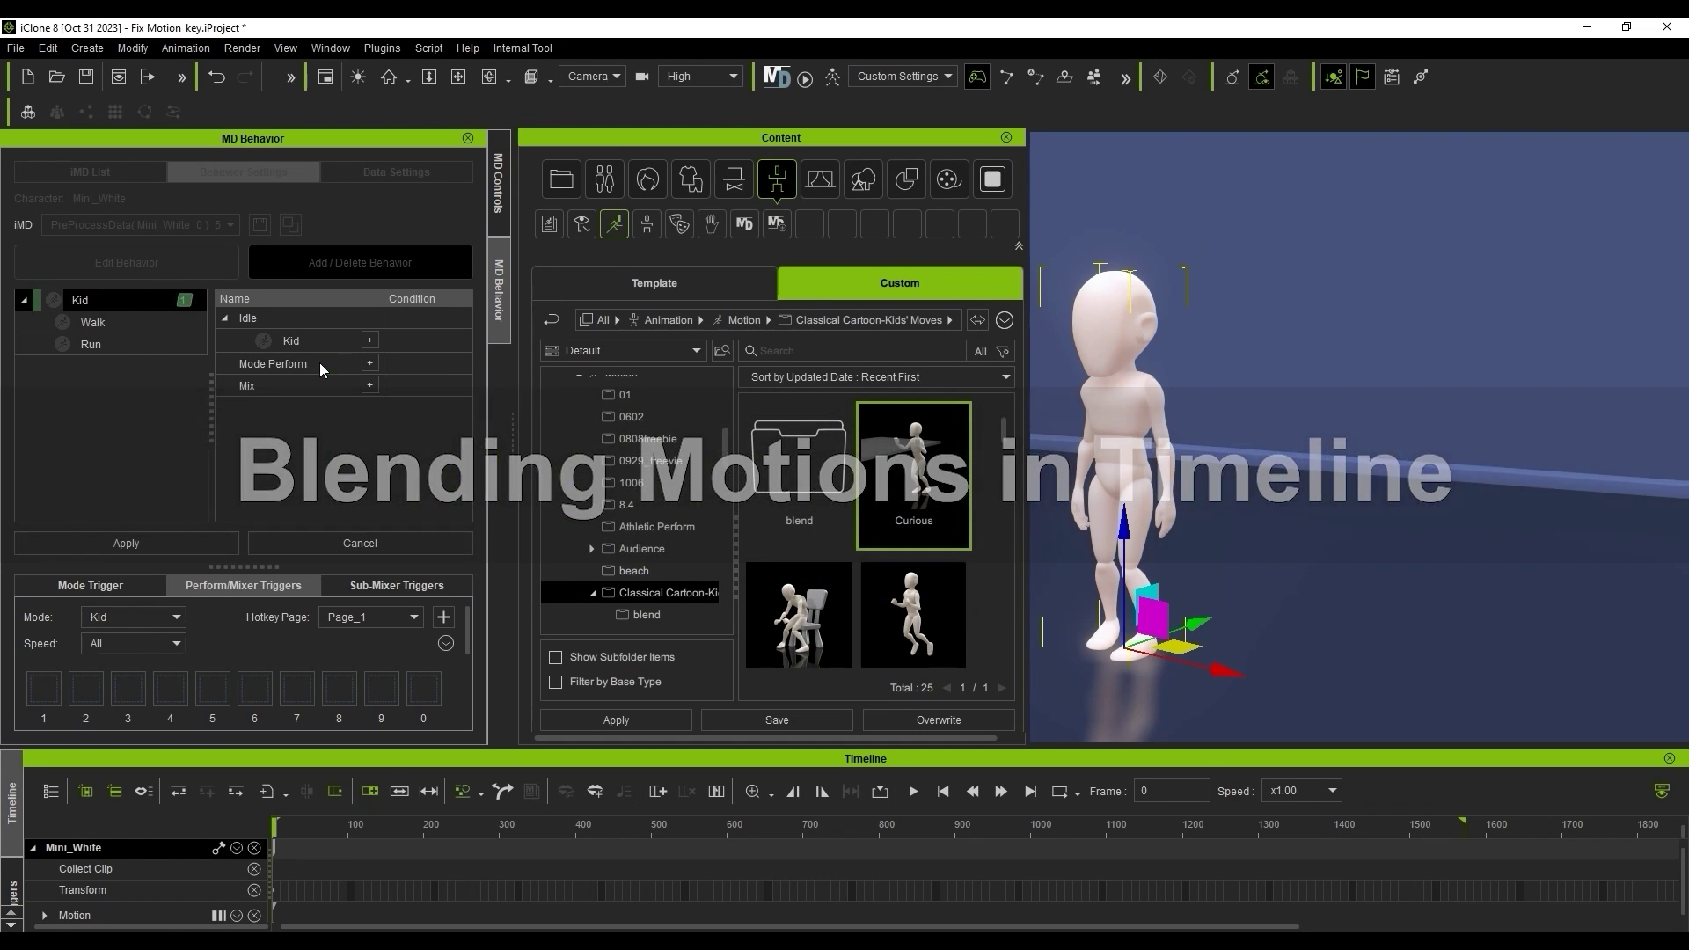
left_click(1006, 137)
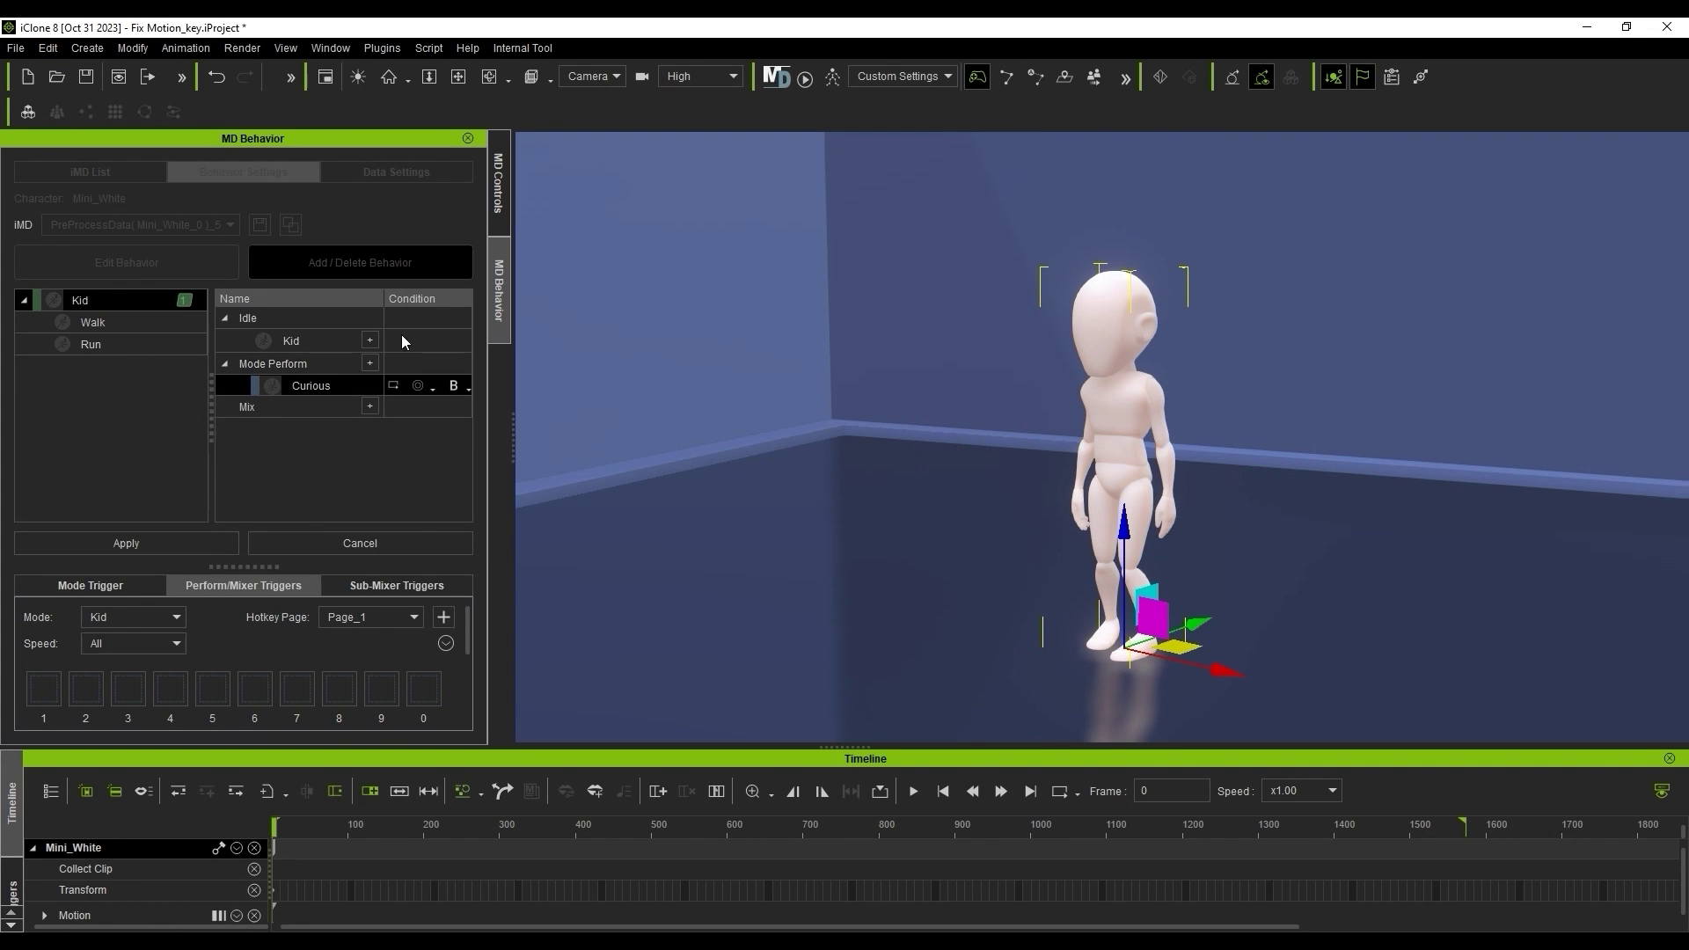
left_click(199, 546)
Step: Start Motion Director mode and trigger the curious perform beside the cake table
left_click(494, 224)
left_click(339, 701)
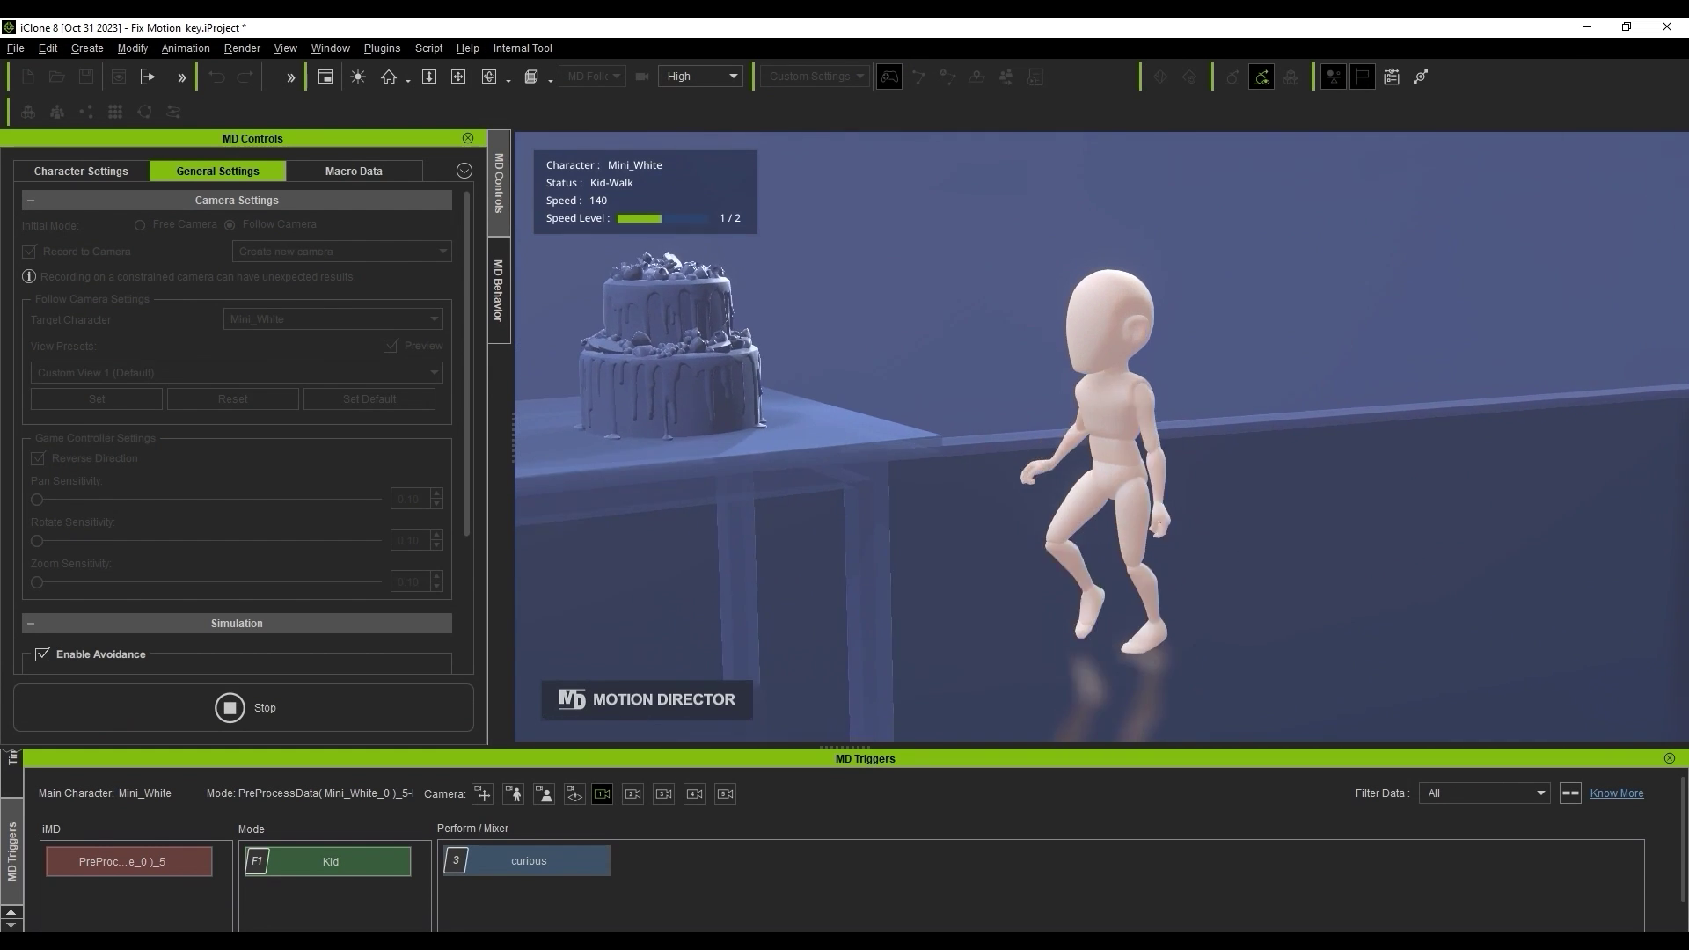
left_click(568, 868)
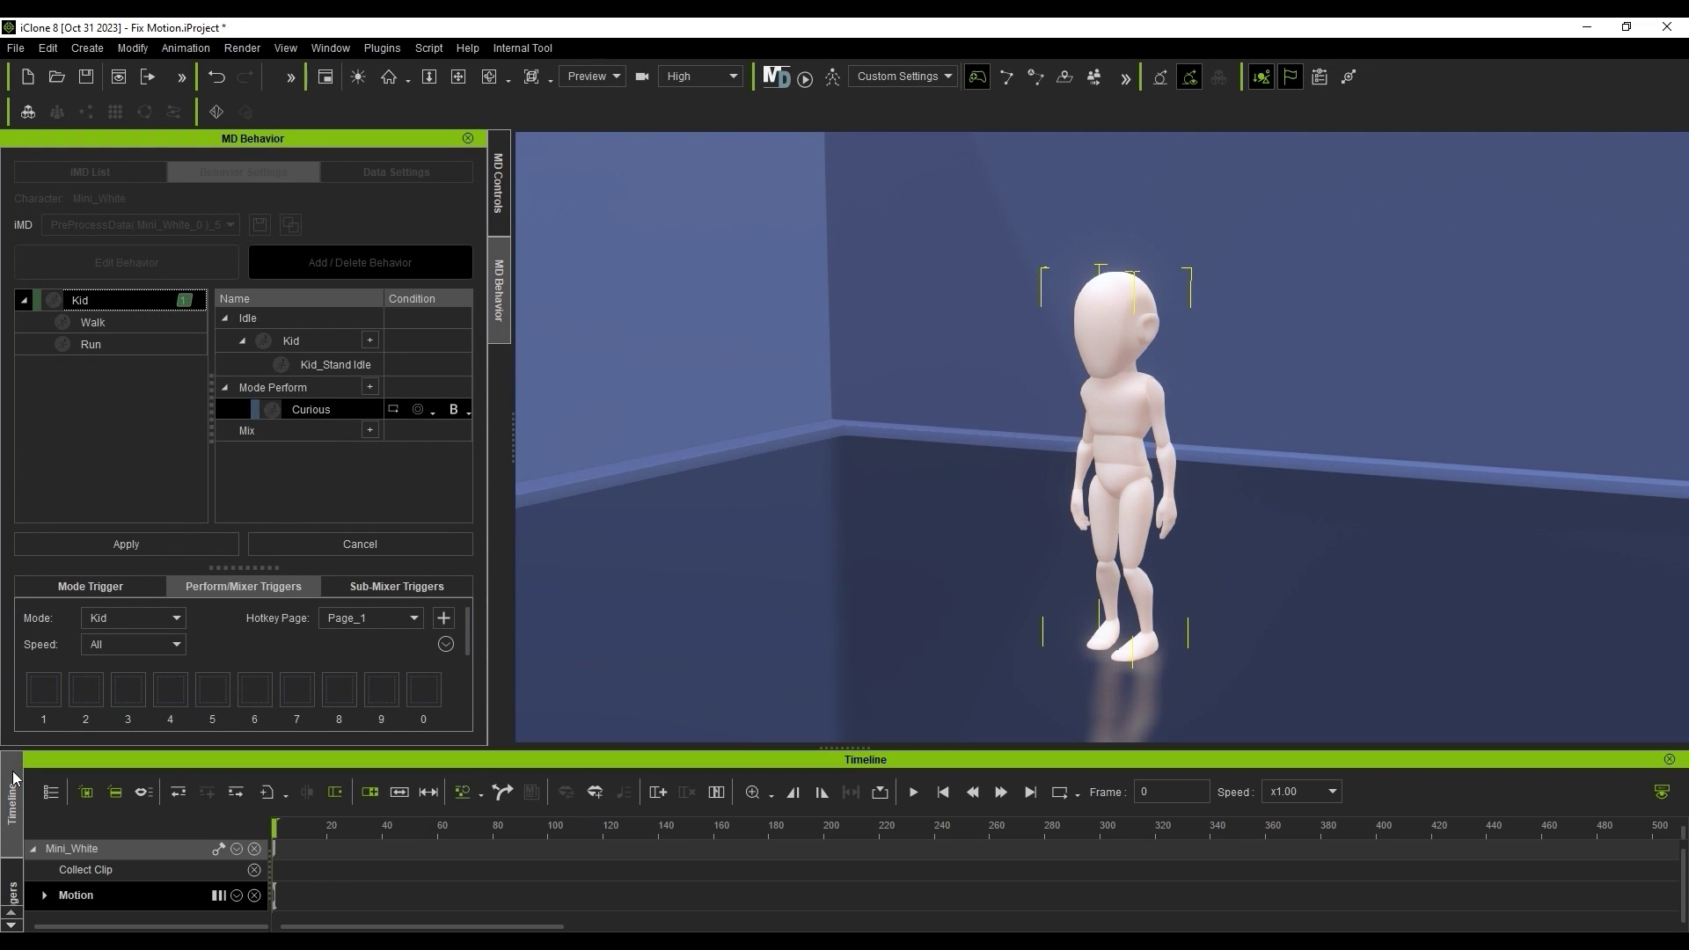
Step: Send the Kid idle motion and the Curious perform motion to the timeline for editing
right_click(338, 341)
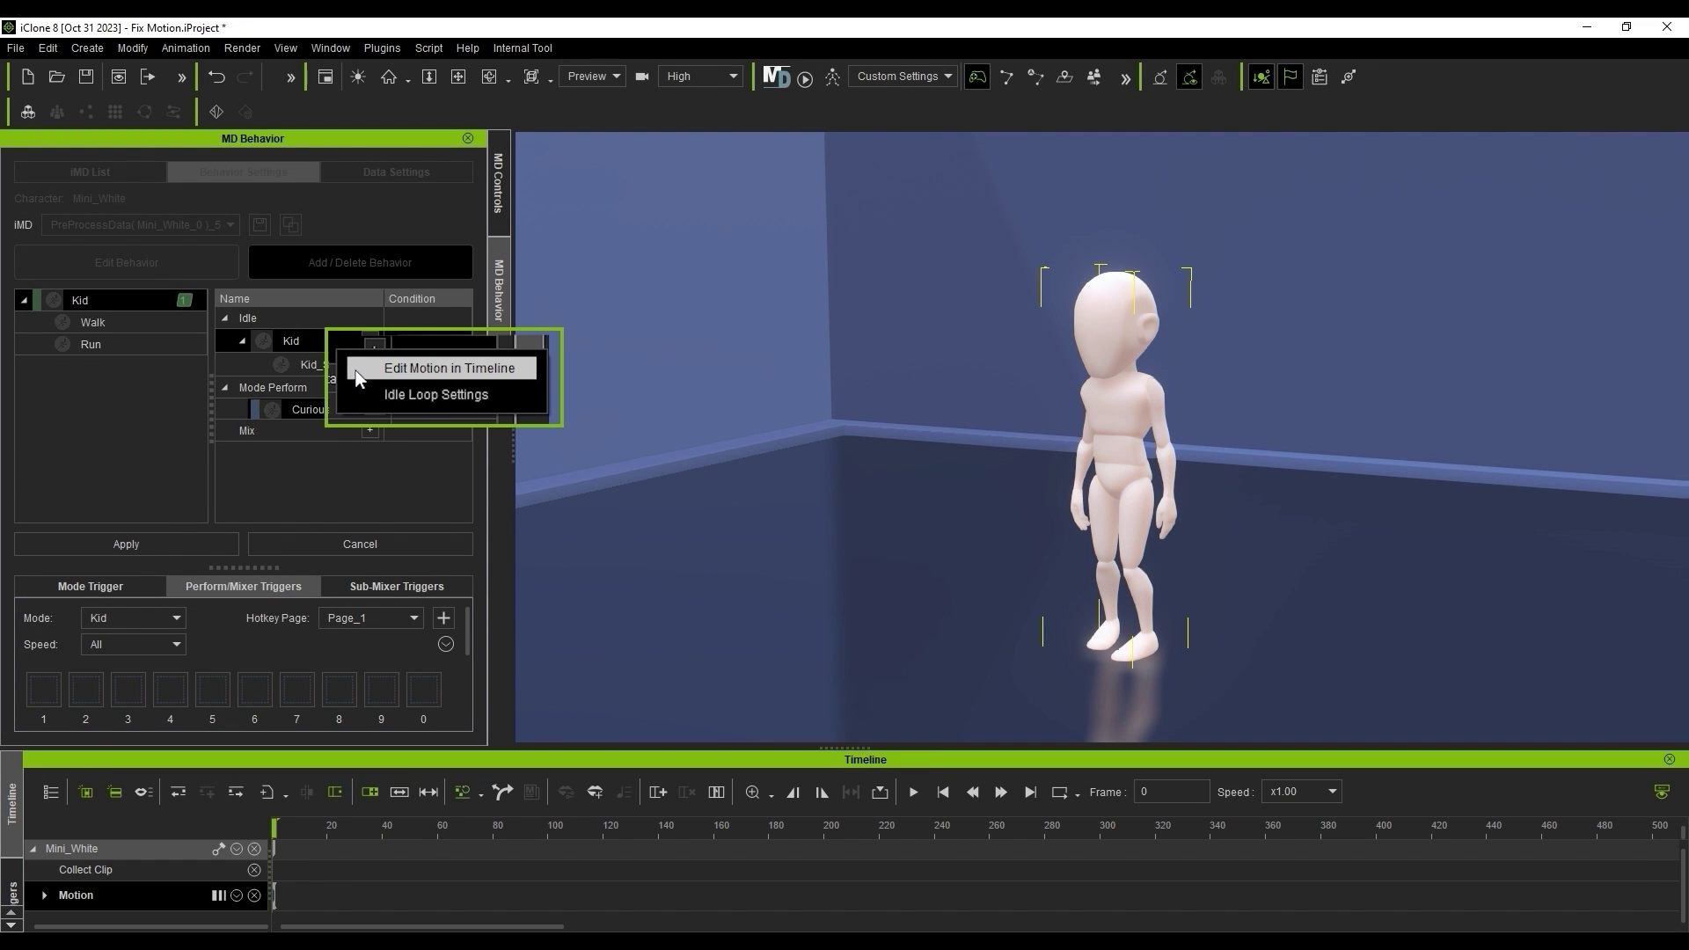
left_click(358, 370)
right_click(343, 410)
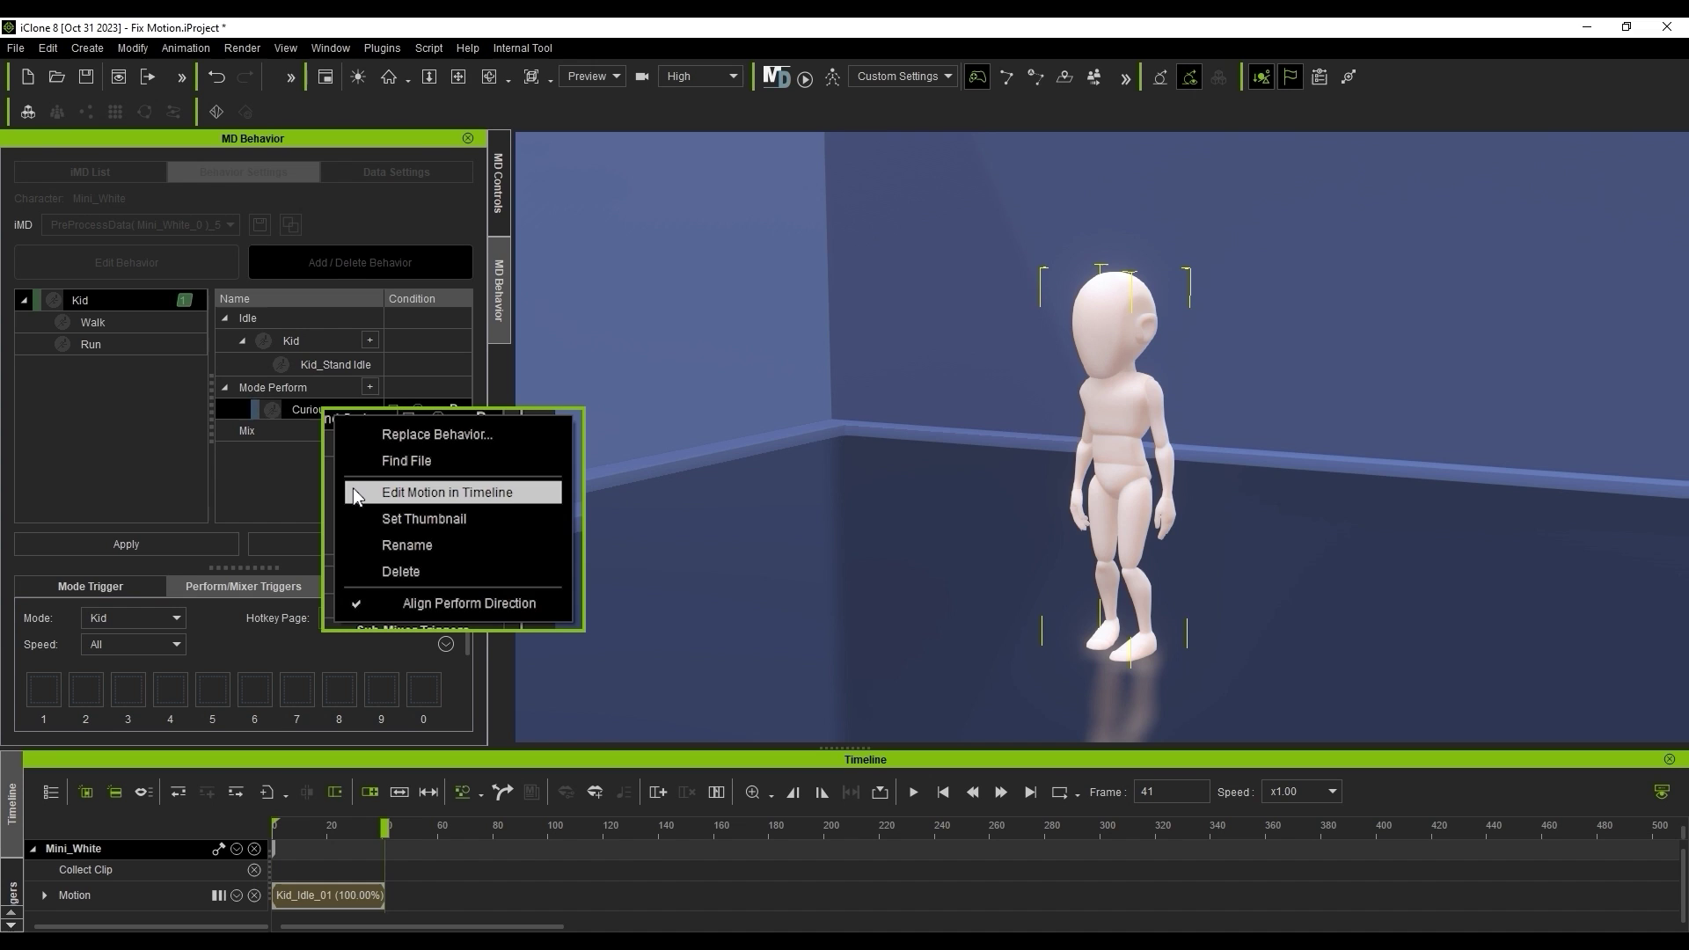
left_click(356, 493)
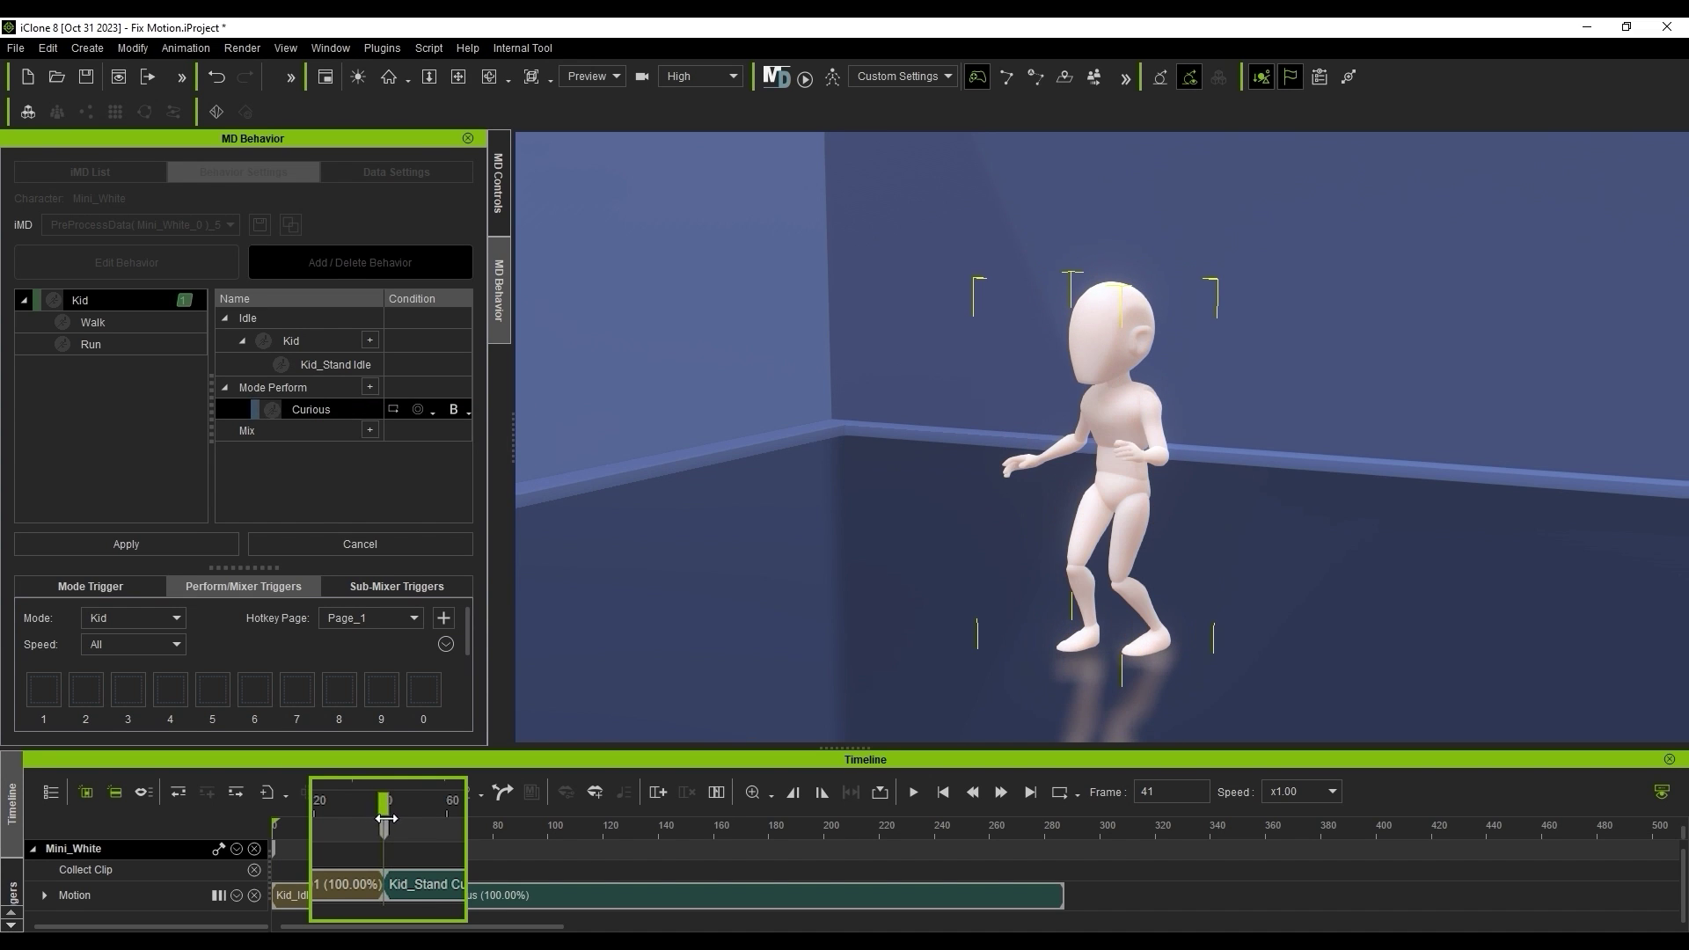
Step: Overlap the start of the Kid_Stand Curious clip with the end of the Kid_Idle_01 clip to blend them
left_click(425, 896)
left_click_drag(425, 898, 414, 895)
left_click_drag(359, 827, 328, 897)
Step: Copy the Kid_Idle_01 clip and paste it at the end of the Kid_Stand Curious clip
right_click(328, 897)
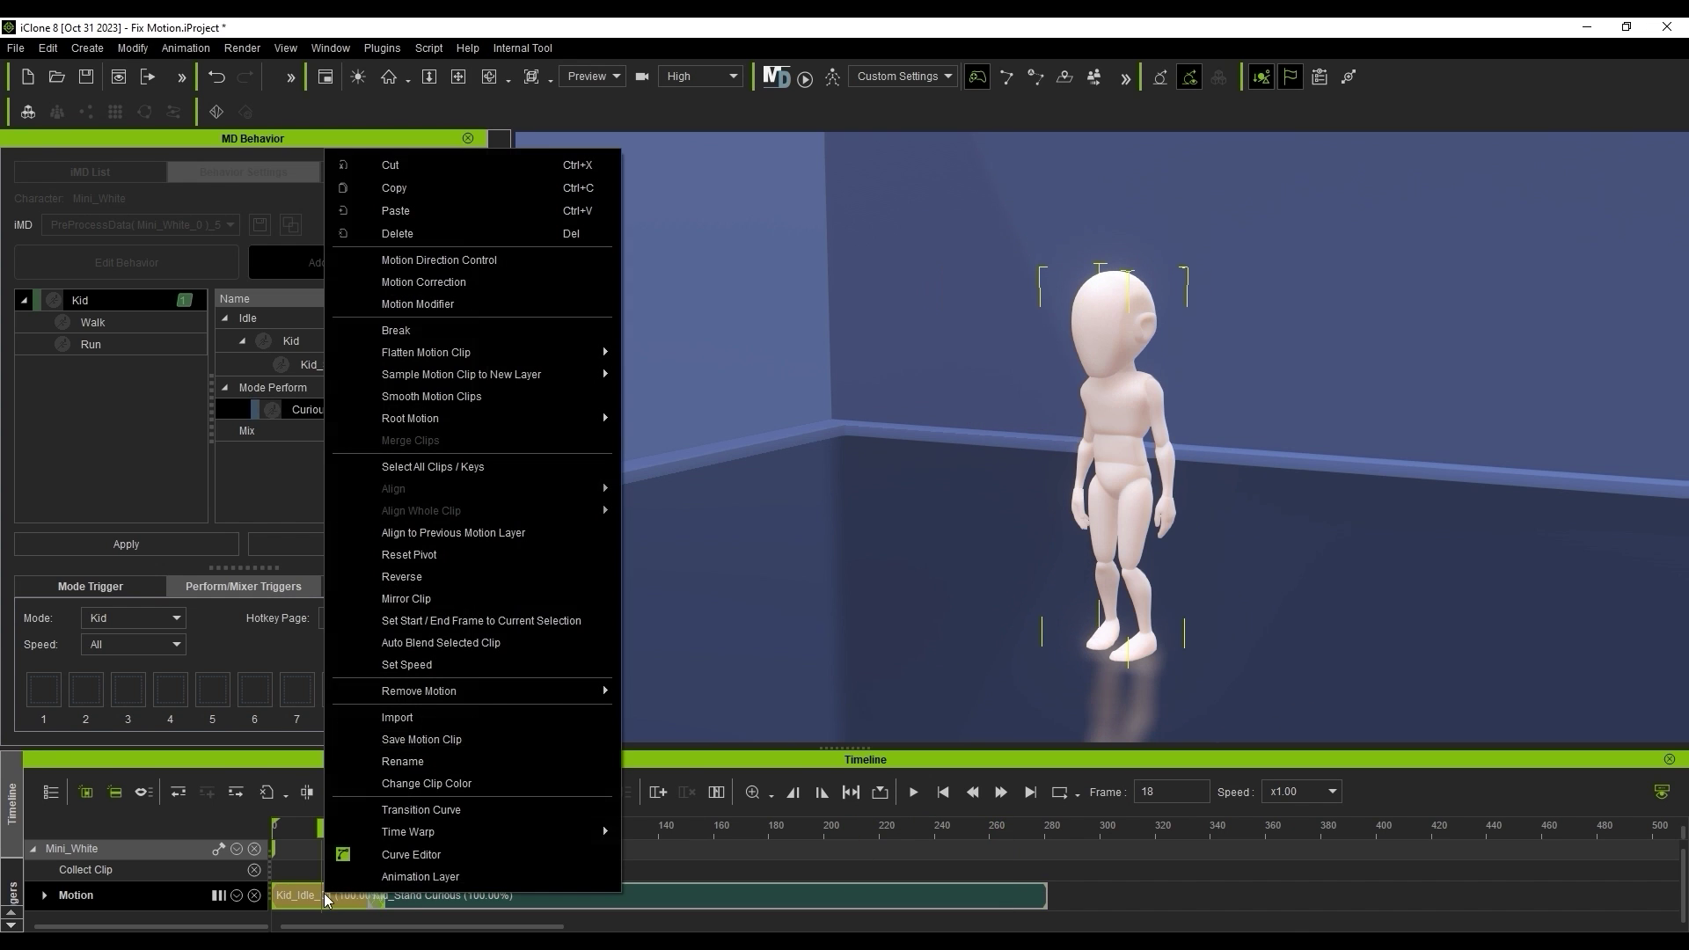
left_click(424, 193)
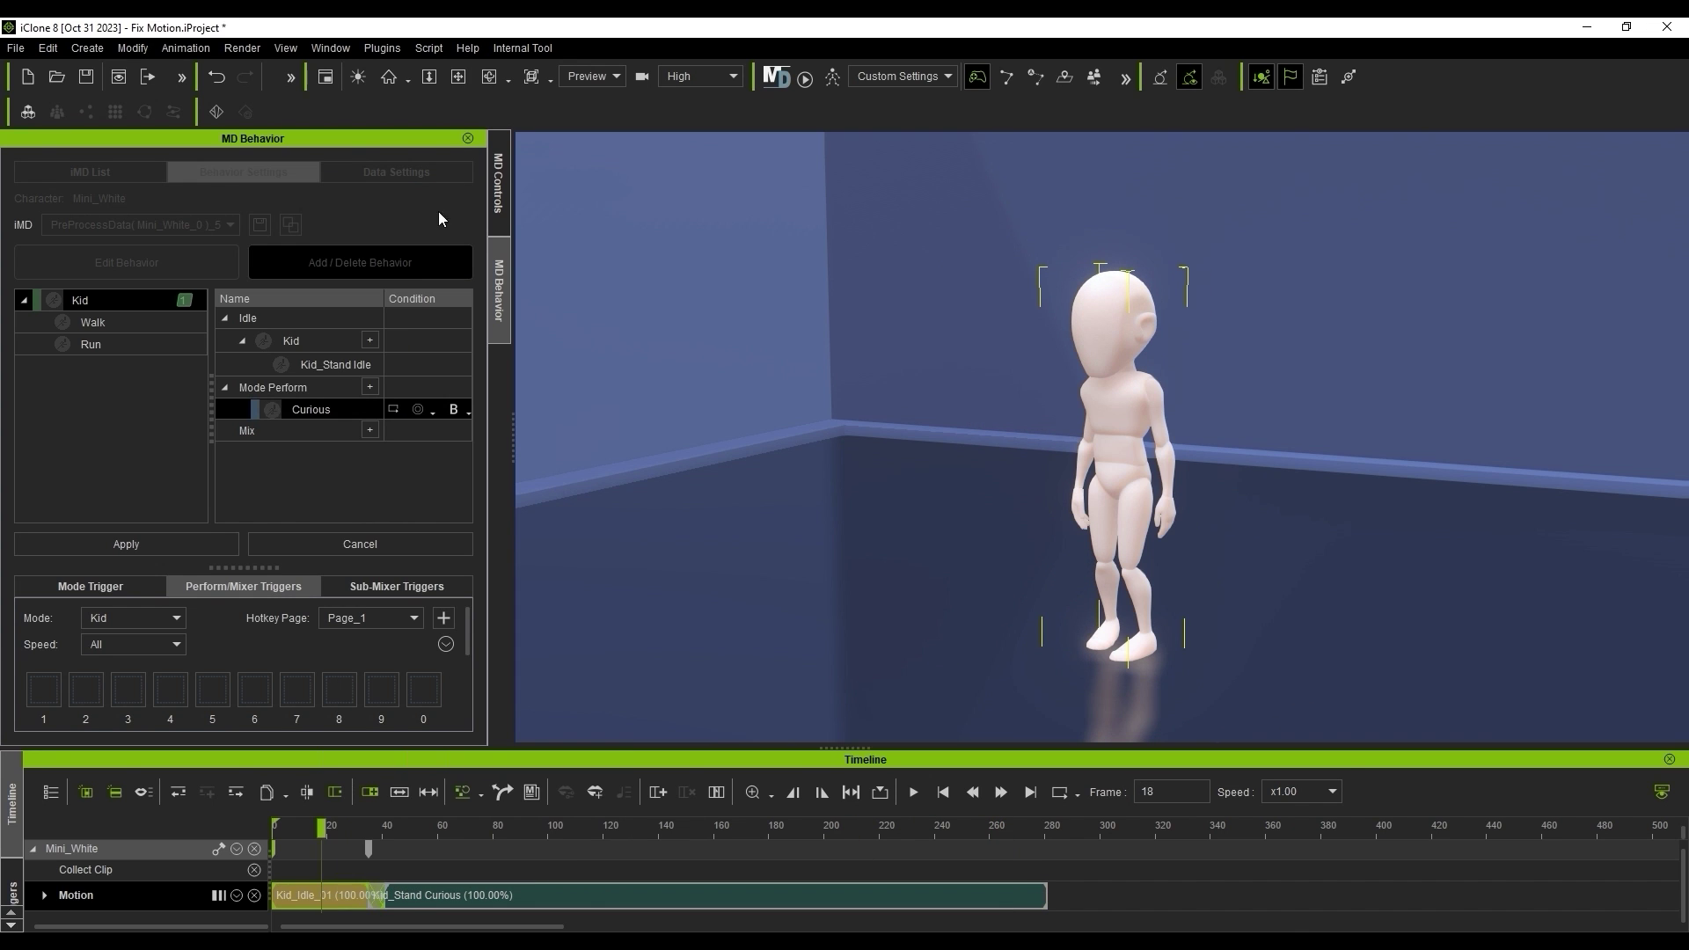
left_click(1054, 902)
right_click(1055, 905)
left_click(1119, 218)
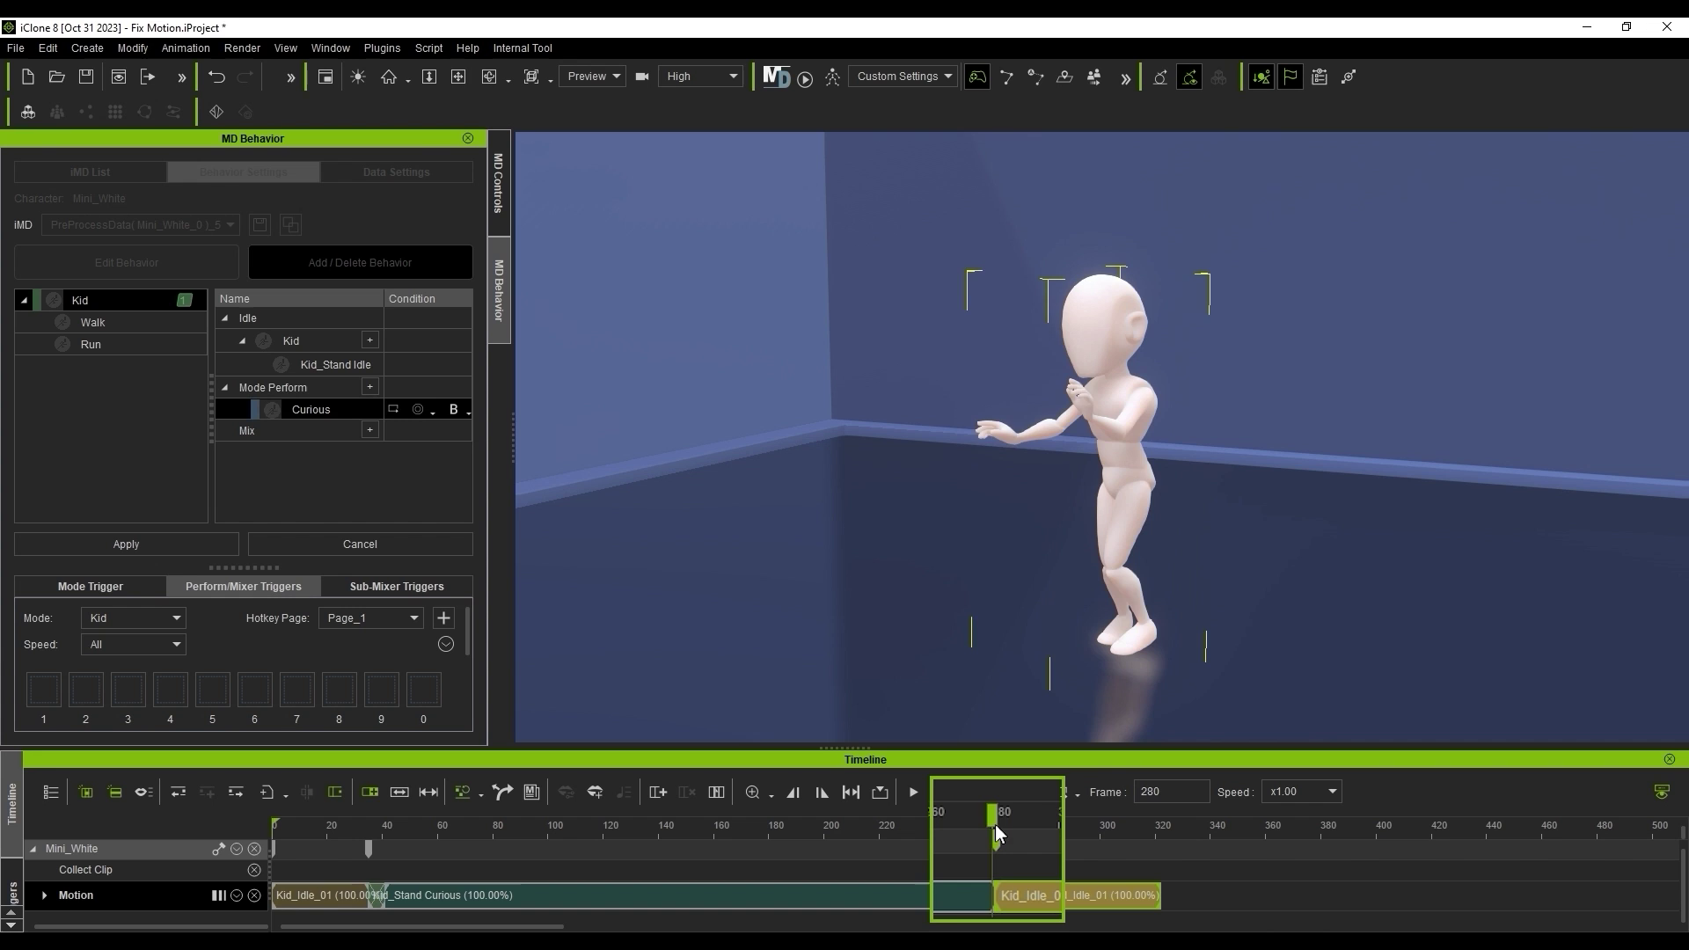
Step: Overlap the pasted idle clip with the end of the Kid_Stand Curious clip and play back the blended motion
left_click_drag(997, 826, 998, 826)
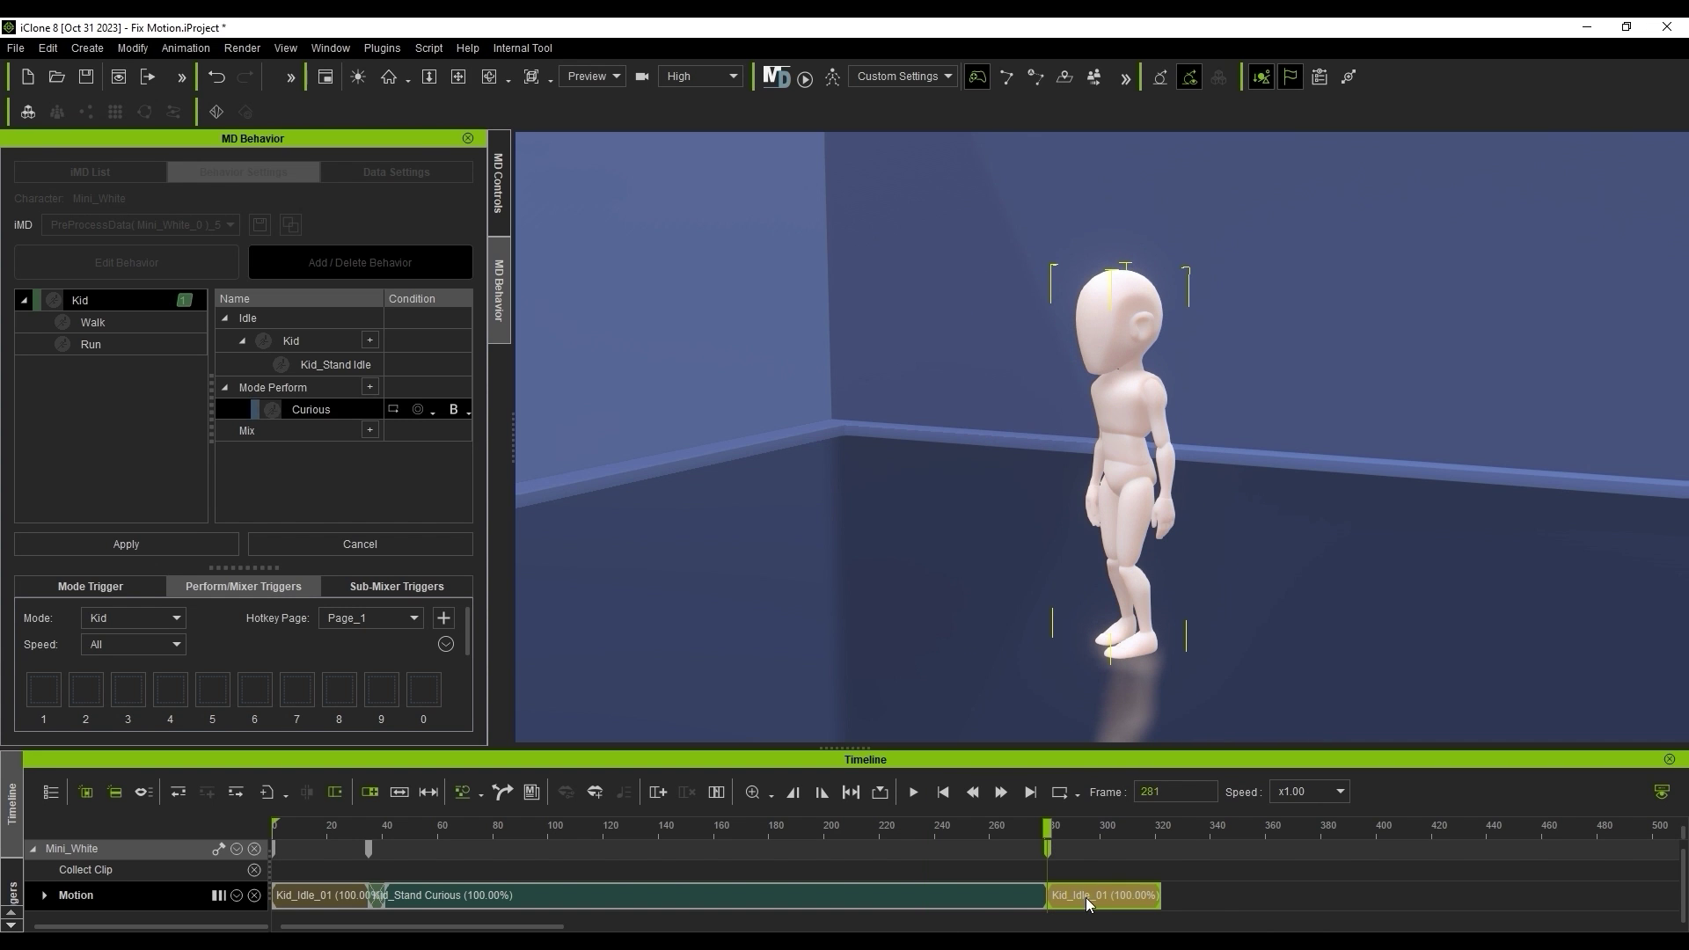
left_click_drag(1086, 898, 1077, 897)
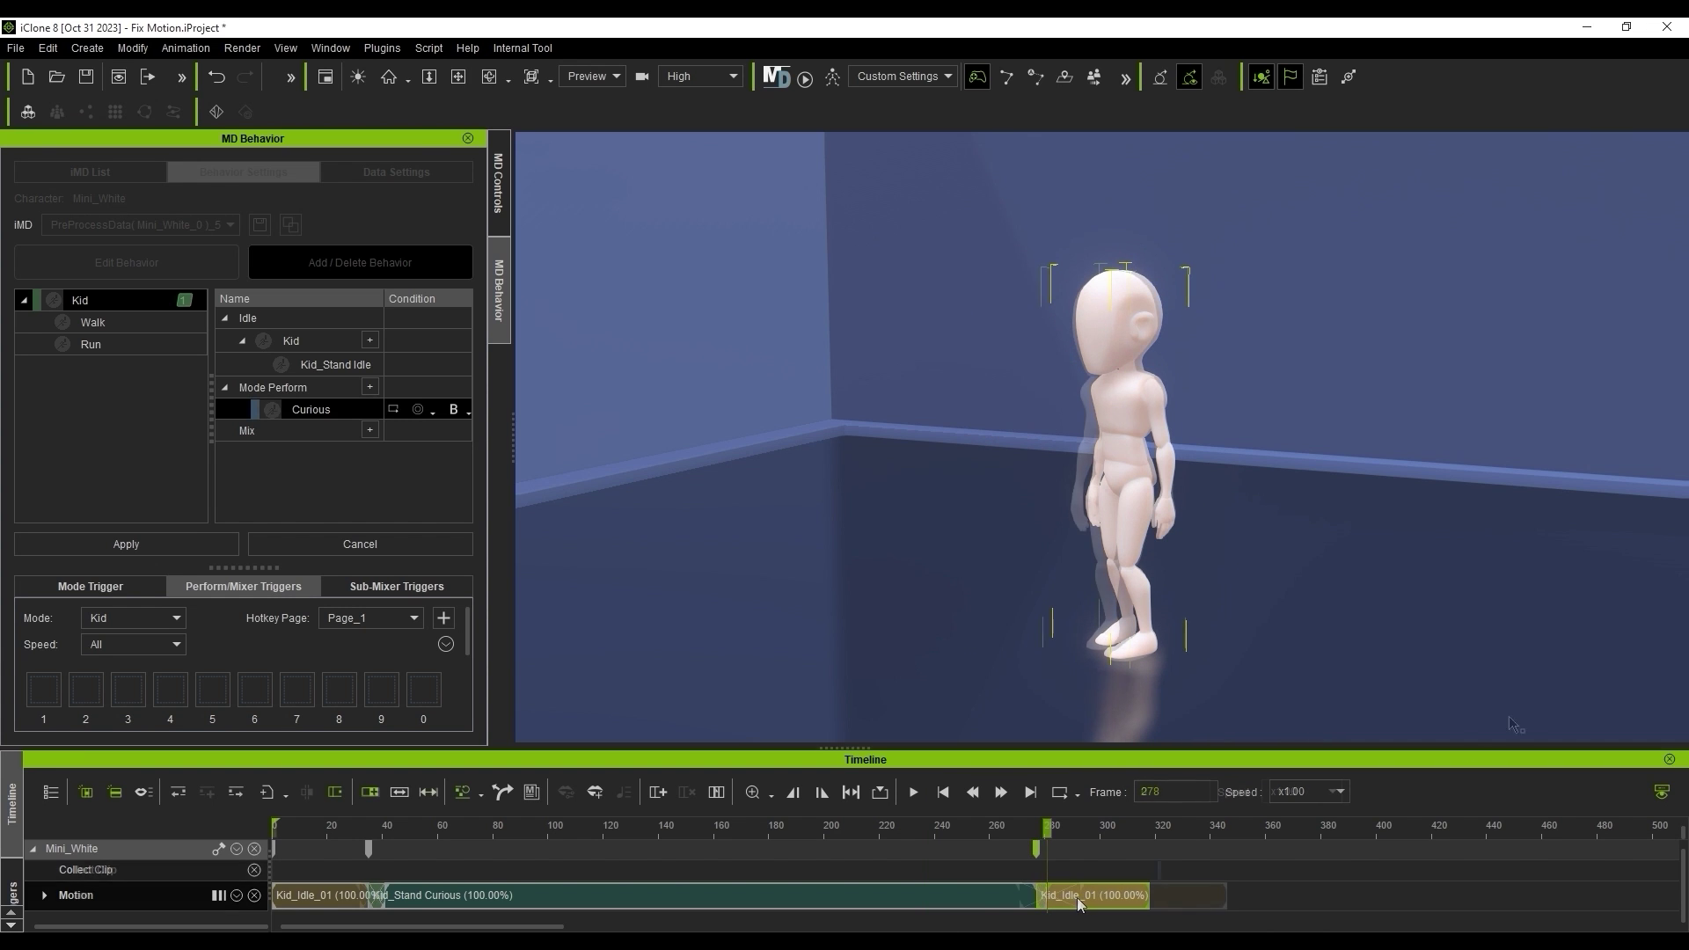
left_click(914, 793)
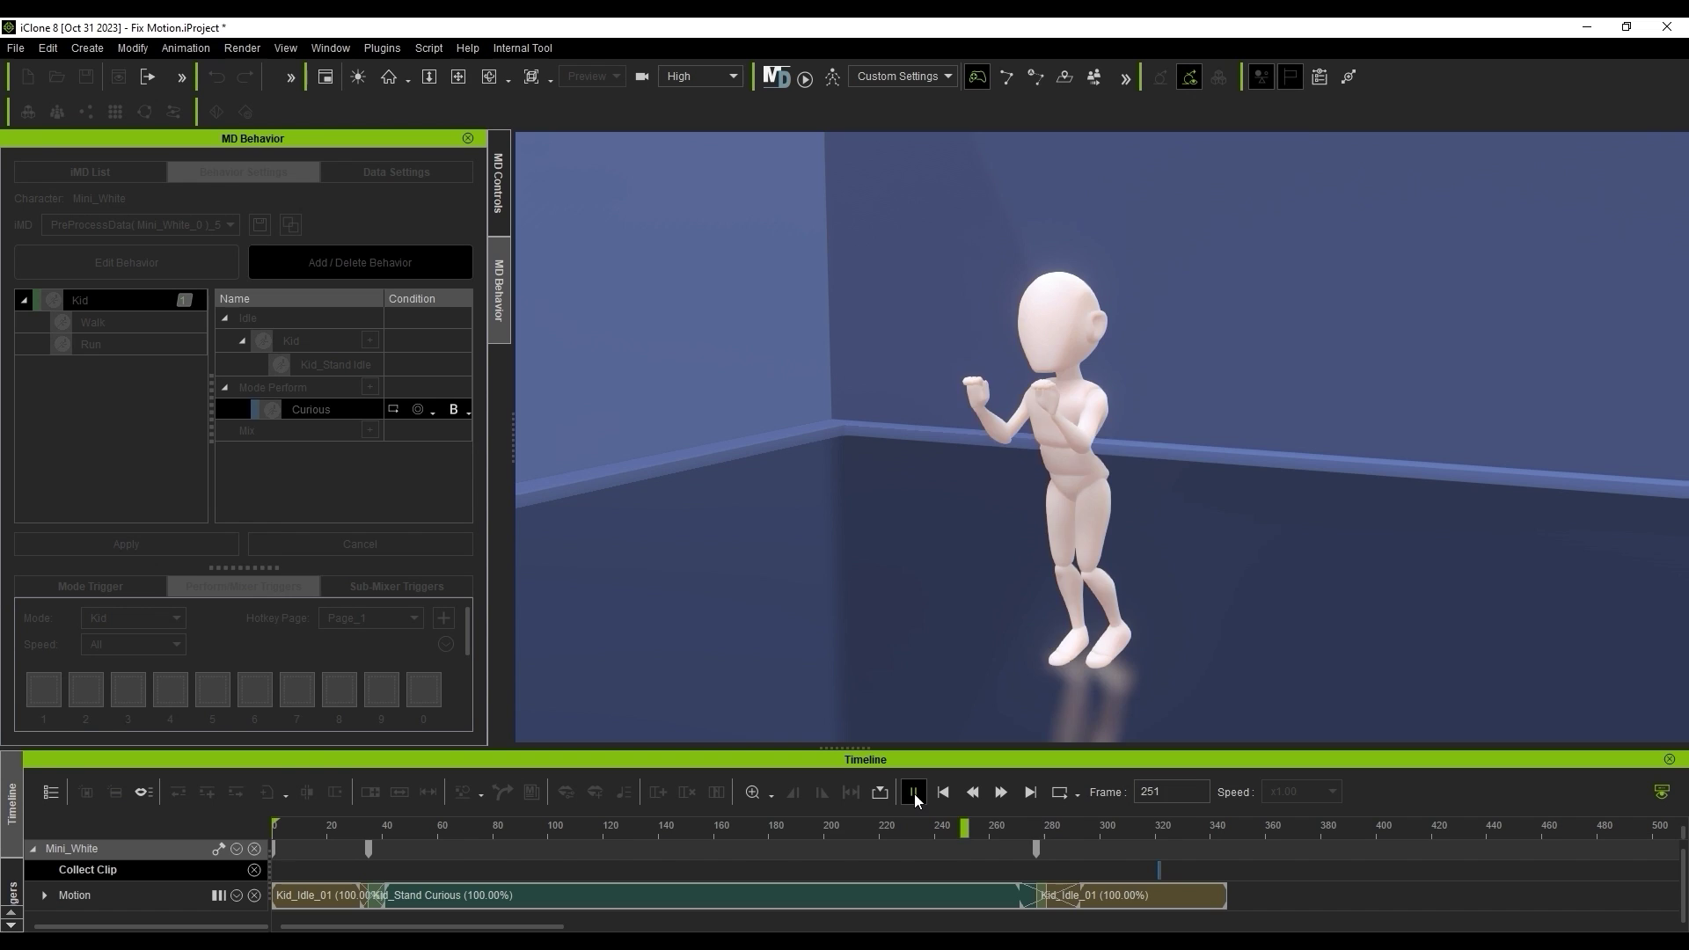
Step: Collect the whole blended motion up to frame 345, overwrite the selected Curious behavior motion with it, and trigger the updated perform
left_click_drag(1226, 877, 333, 877)
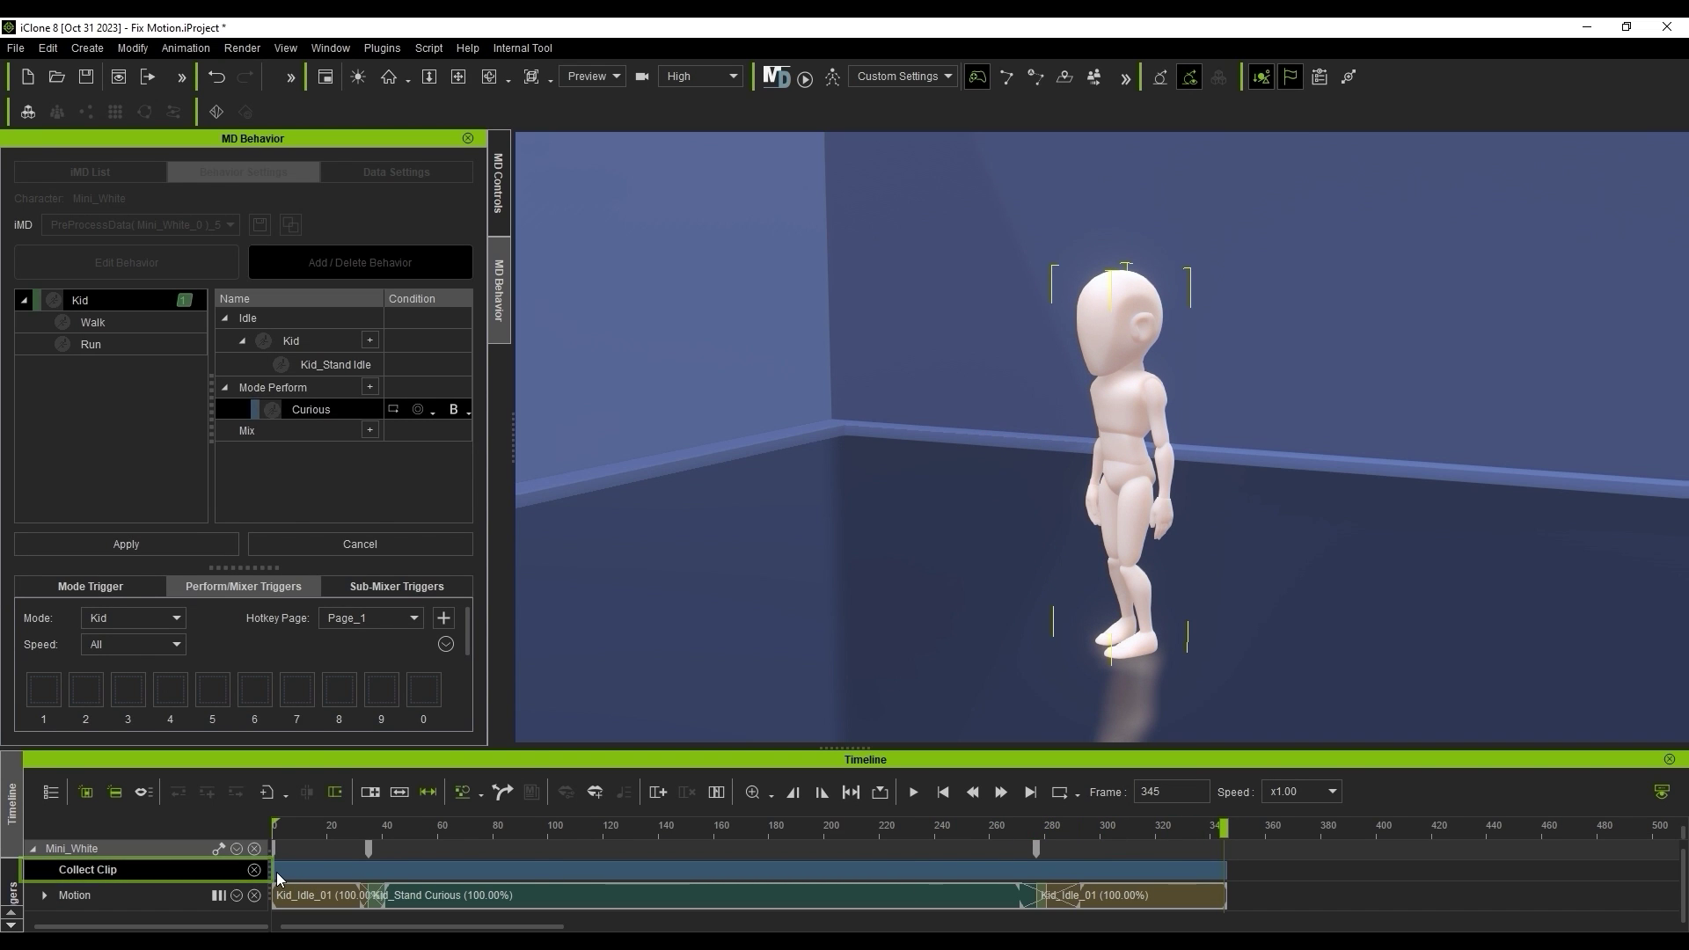
right_click(278, 878)
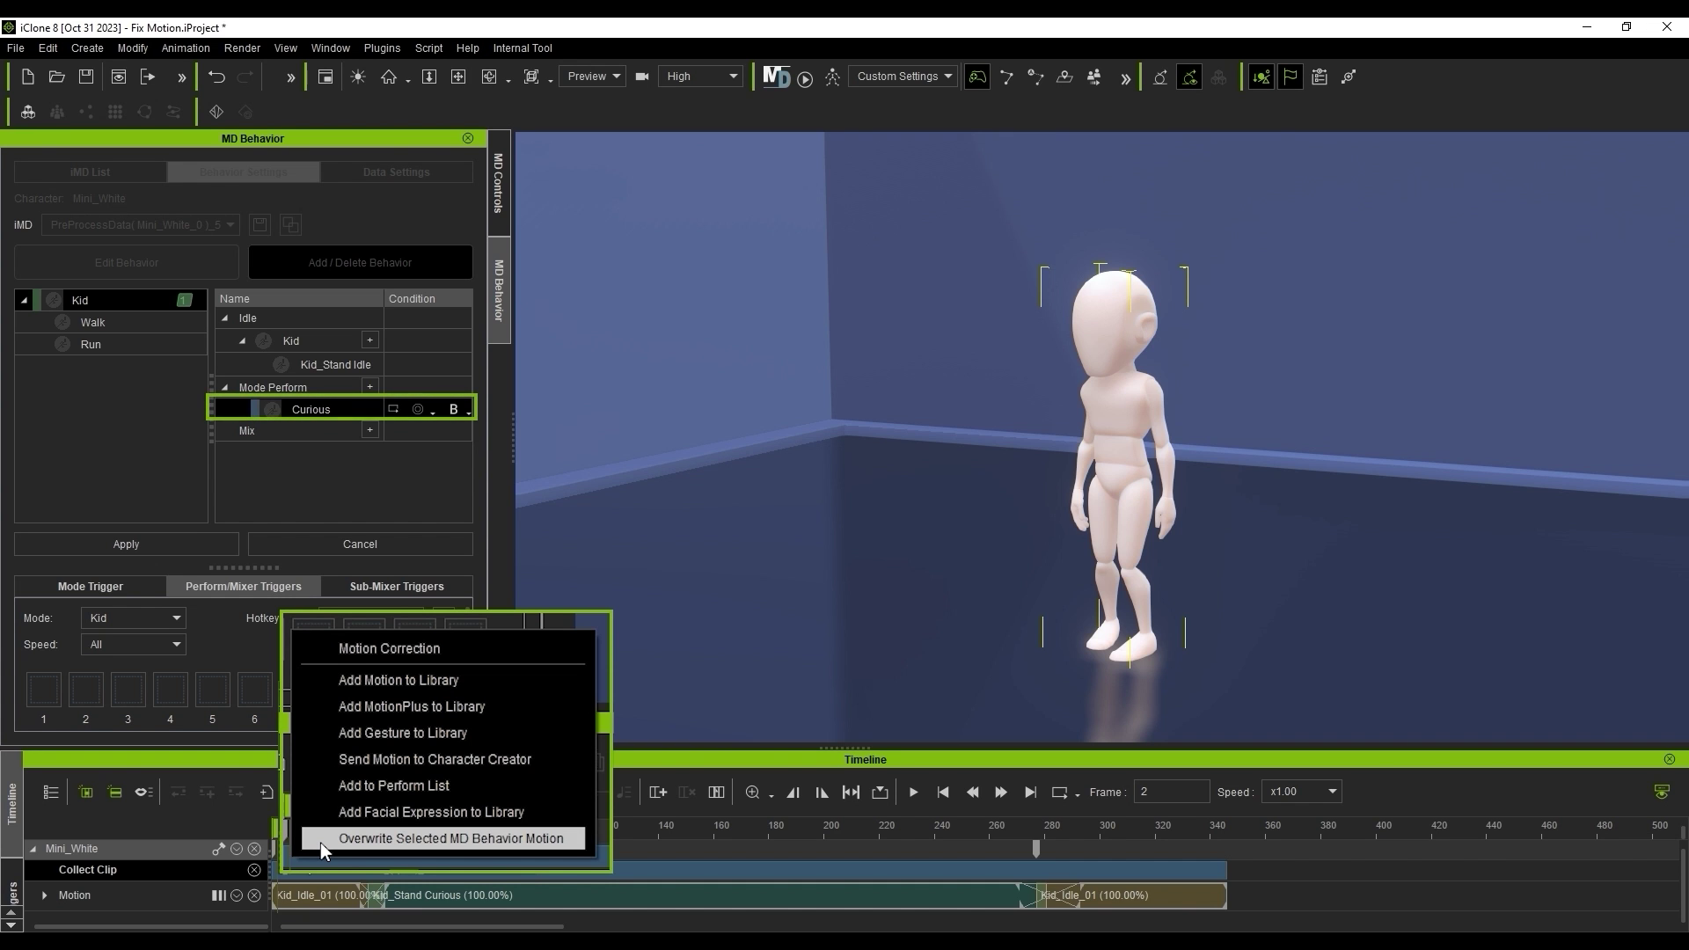
left_click(321, 842)
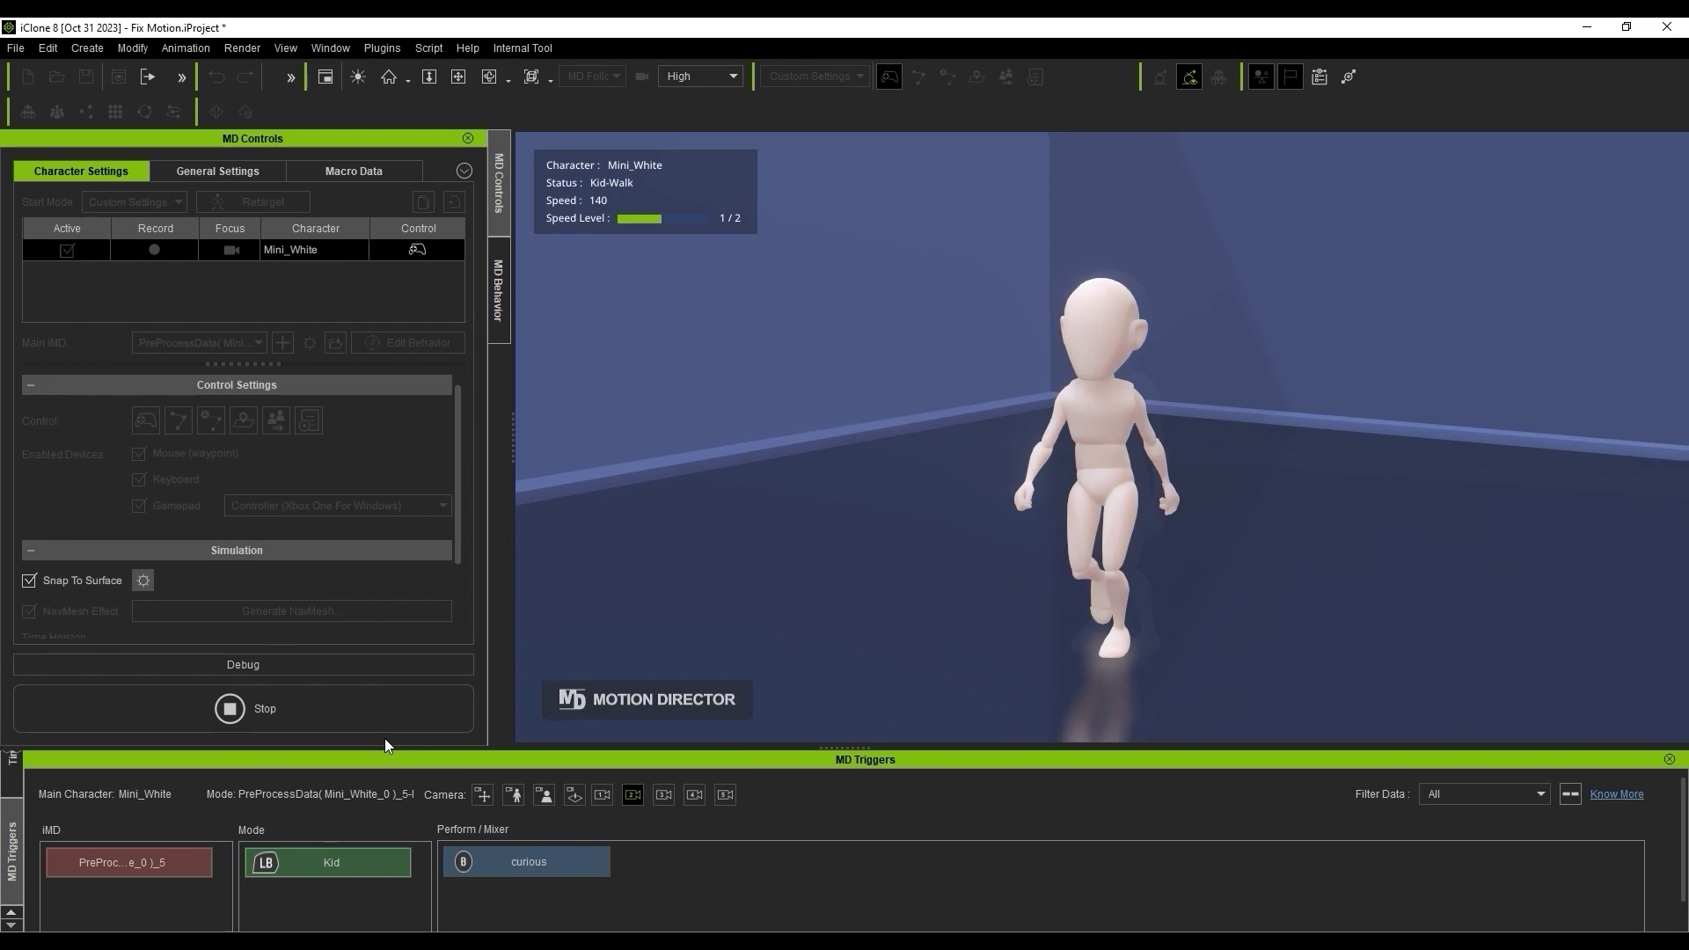
left_click(569, 868)
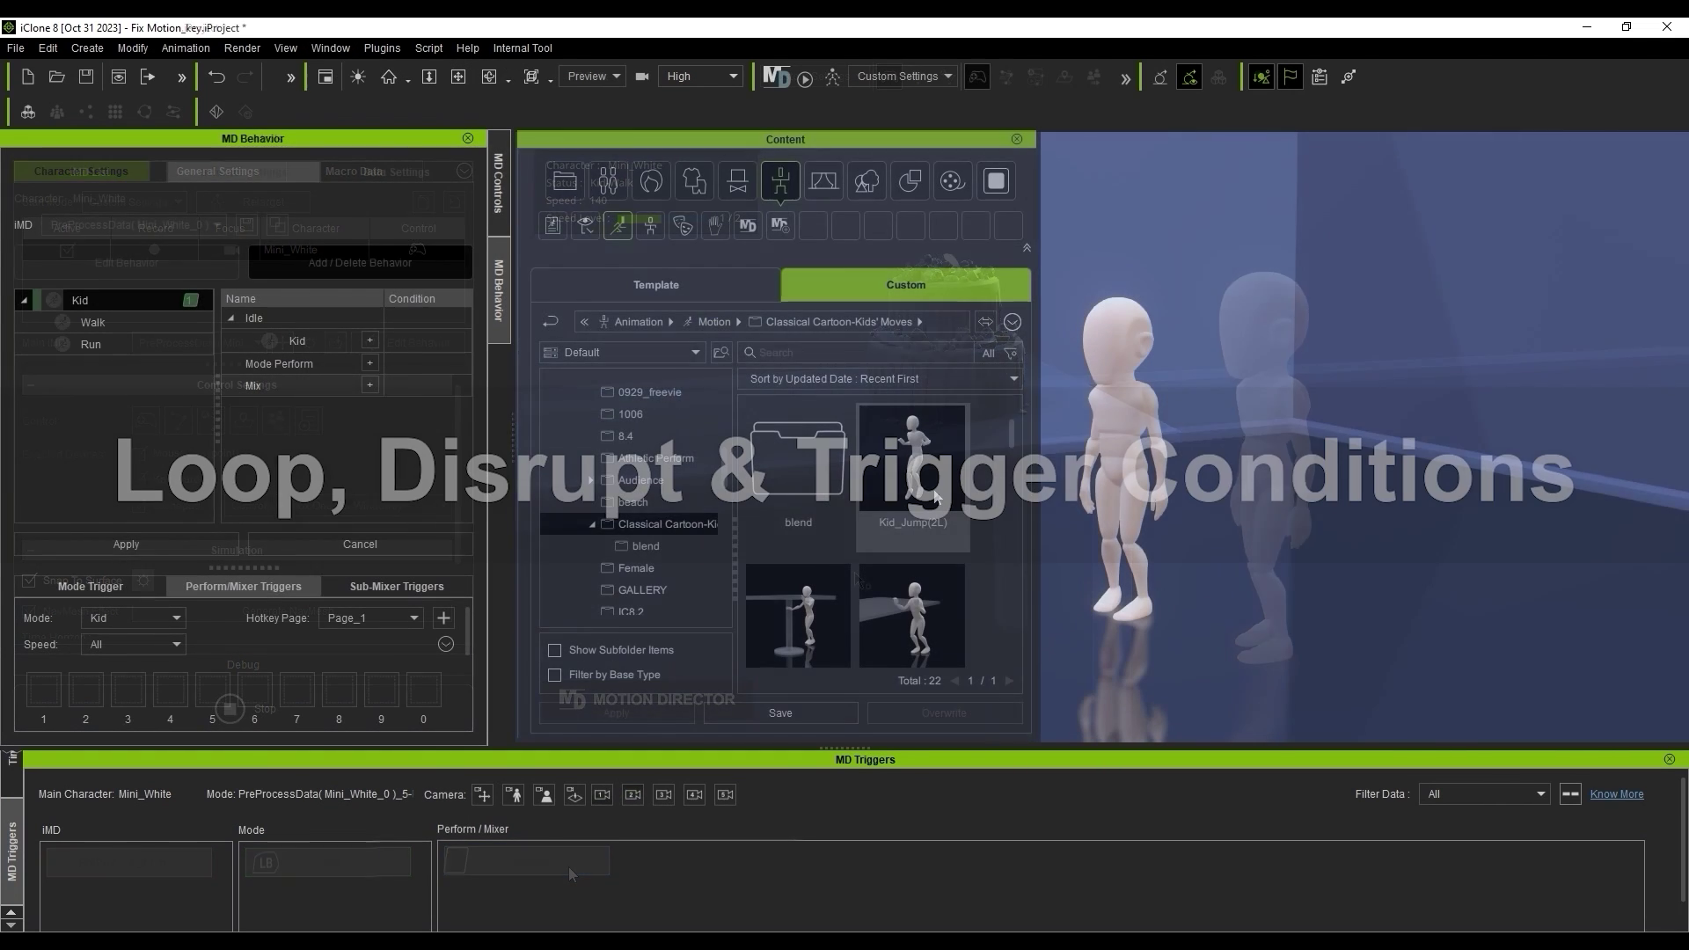
Step: Add the Kid_Jump(2L) motion to the Mode Perform list, assign it to hotkey 3, and apply the change
left_click_drag(935, 497, 332, 369)
left_click(1018, 140)
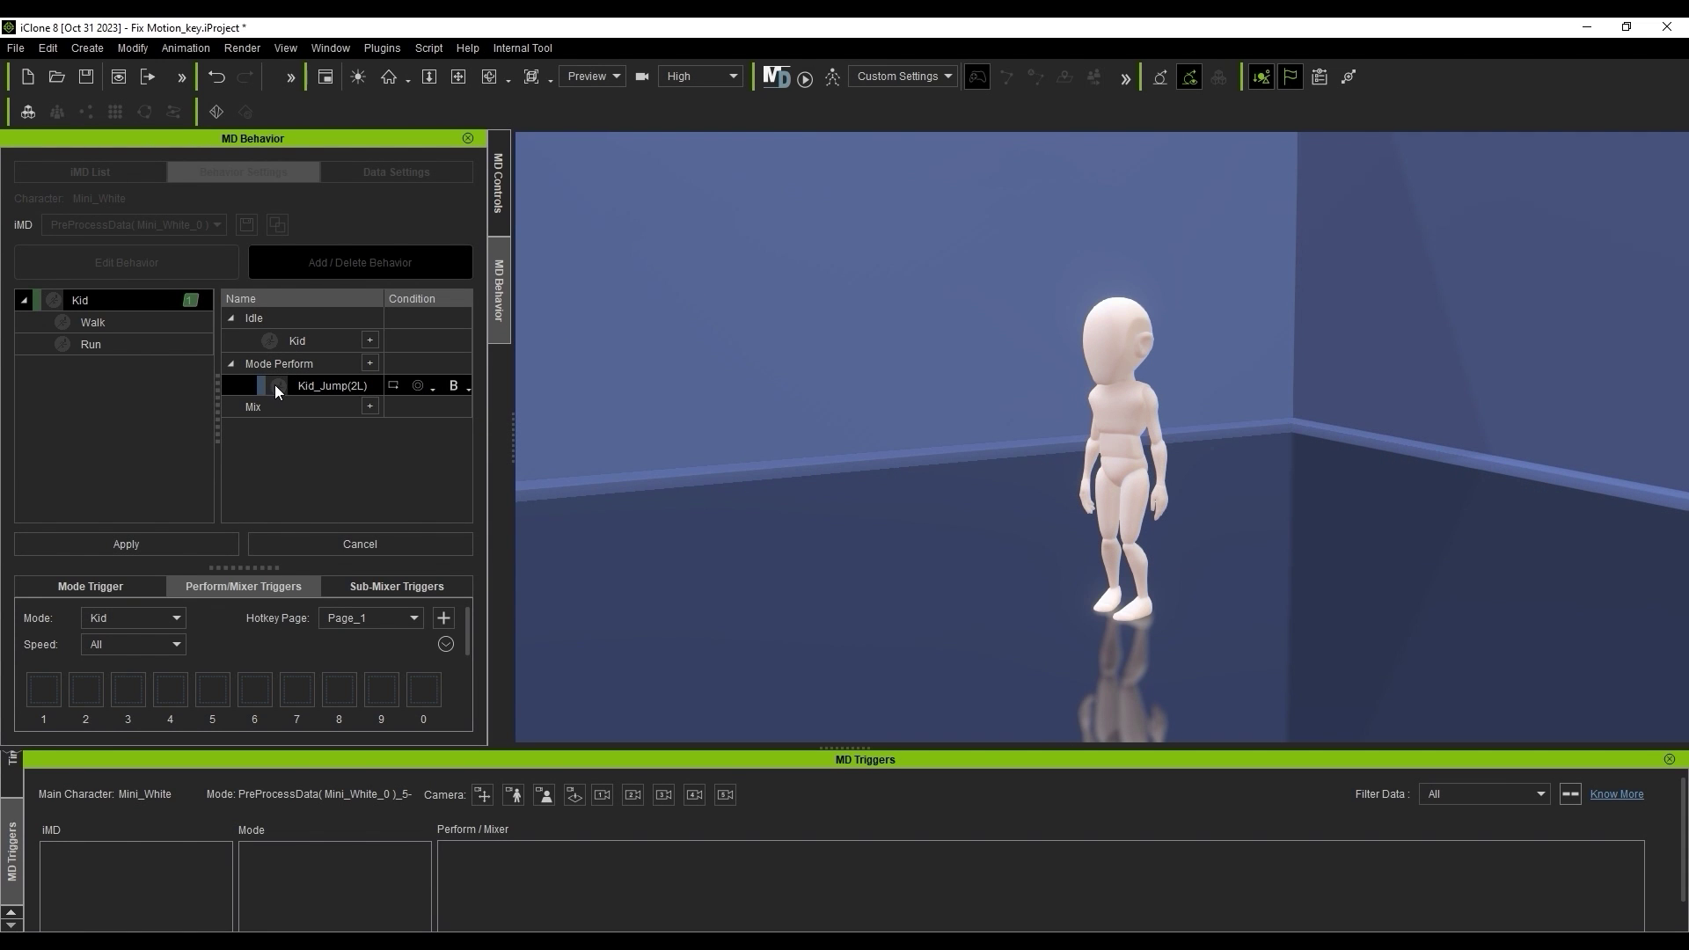
left_click_drag(136, 690, 137, 690)
left_click(202, 543)
Step: Start Motion Director mode and trigger the jump perform to check it
left_click(498, 183)
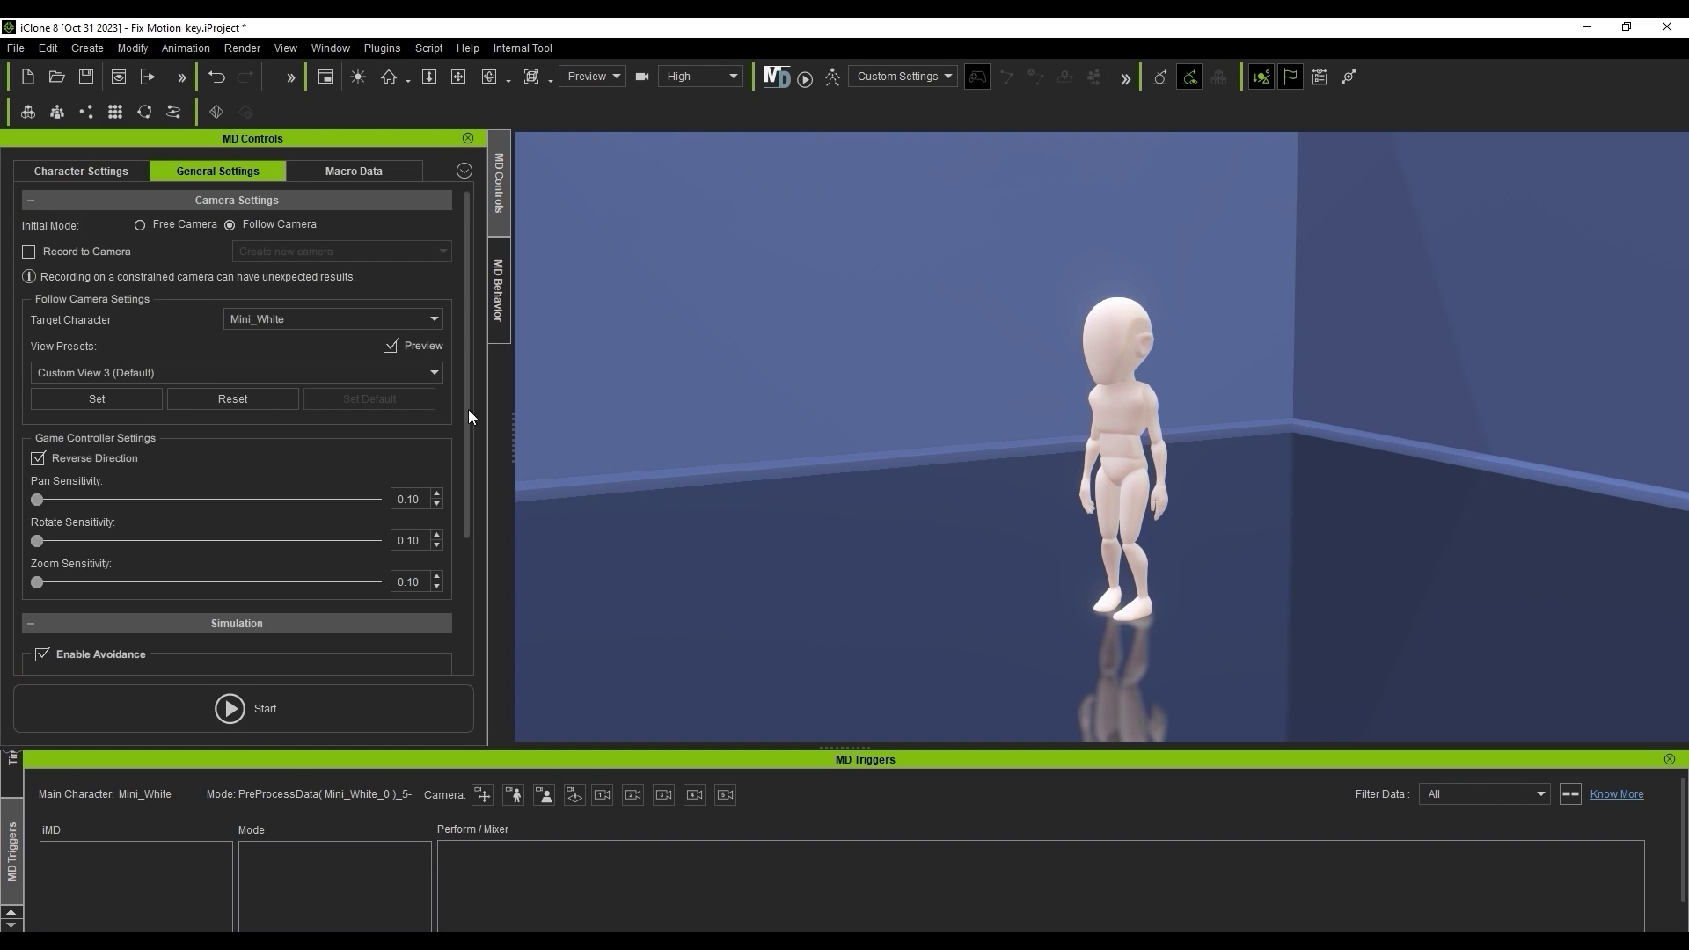
left_click(394, 708)
left_click(589, 869)
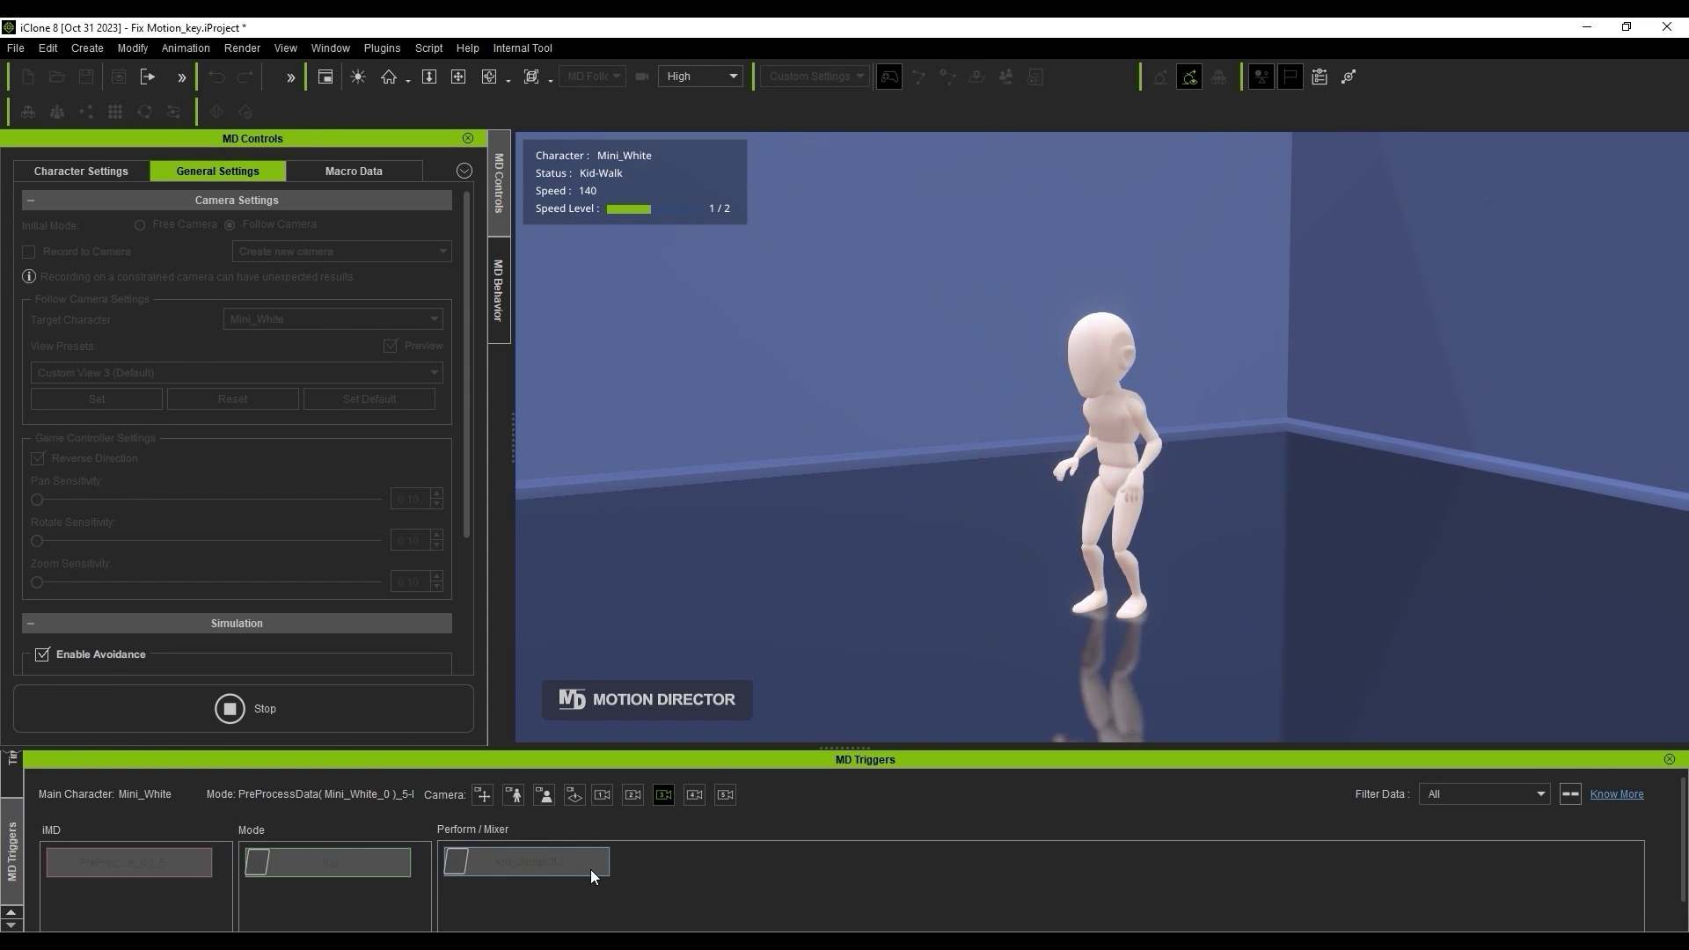
Step: Review the loop condition of the jump perform and start Motion Director mode to test it
left_click(312, 178)
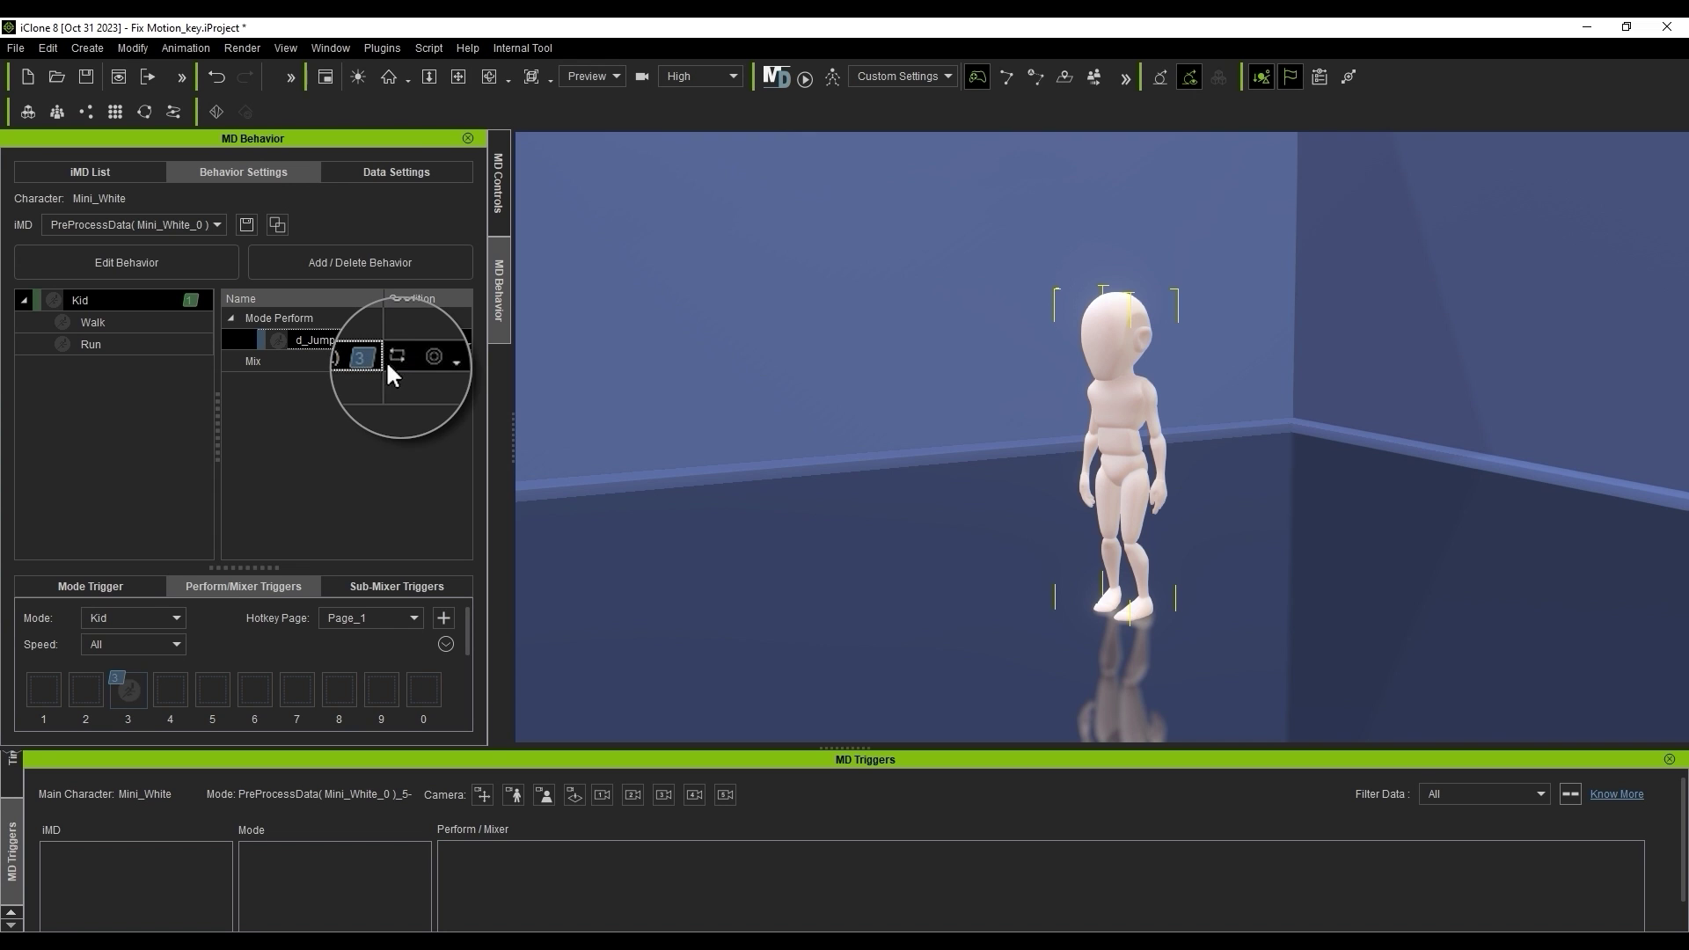
left_click(498, 224)
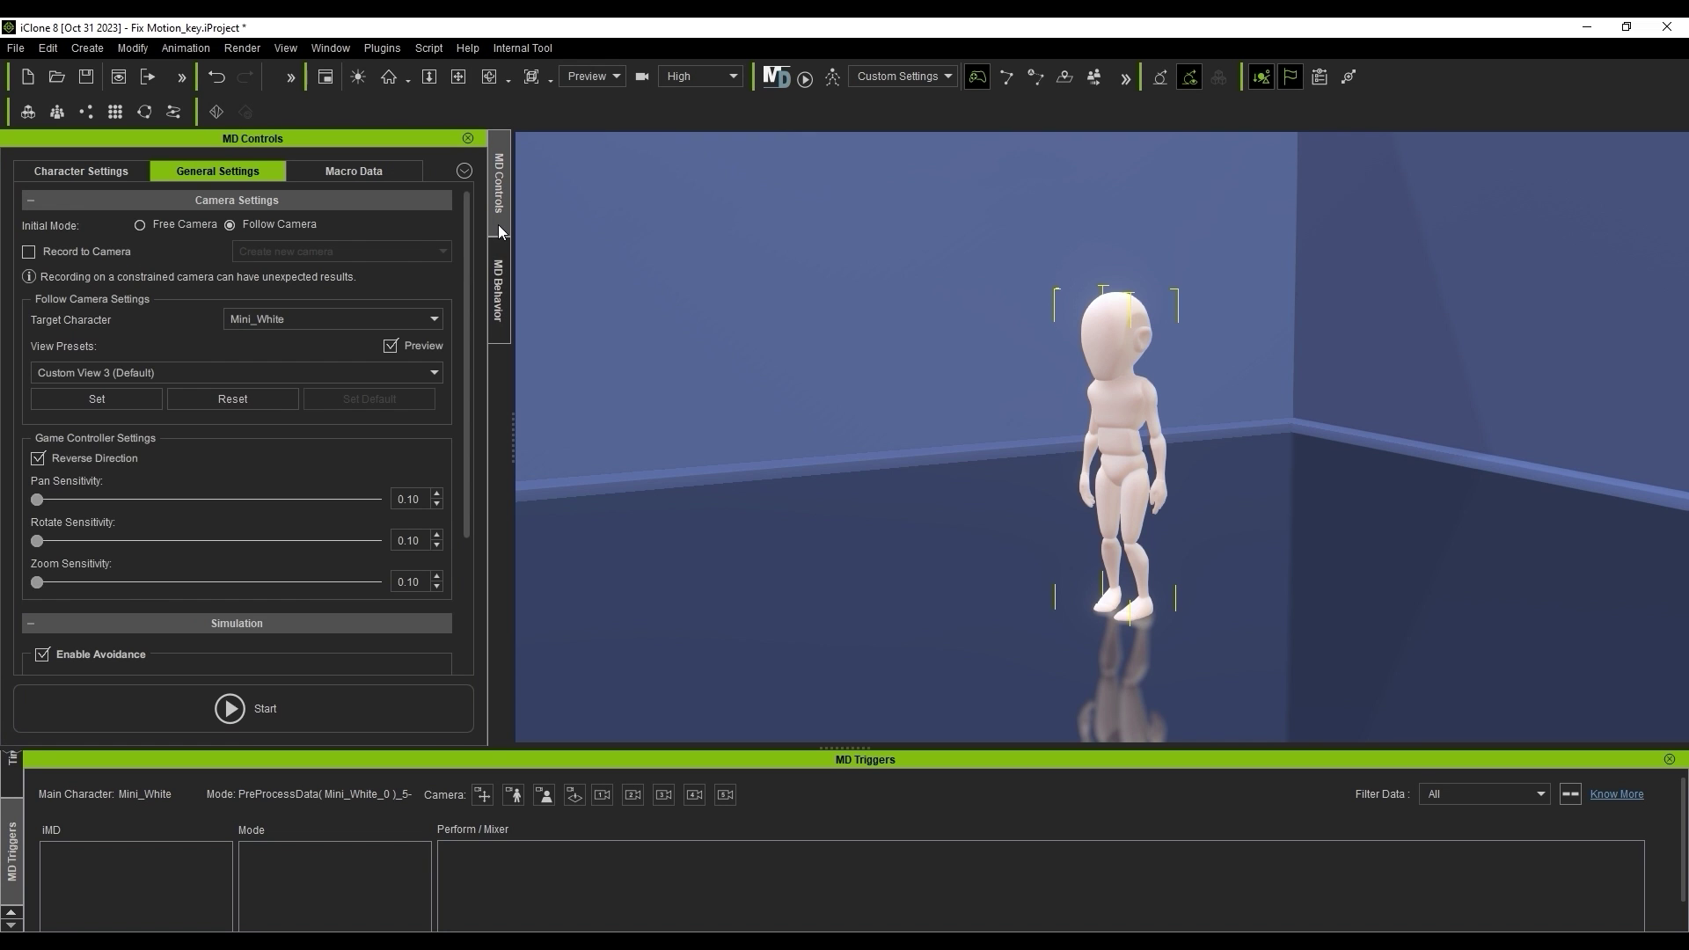
left_click(455, 690)
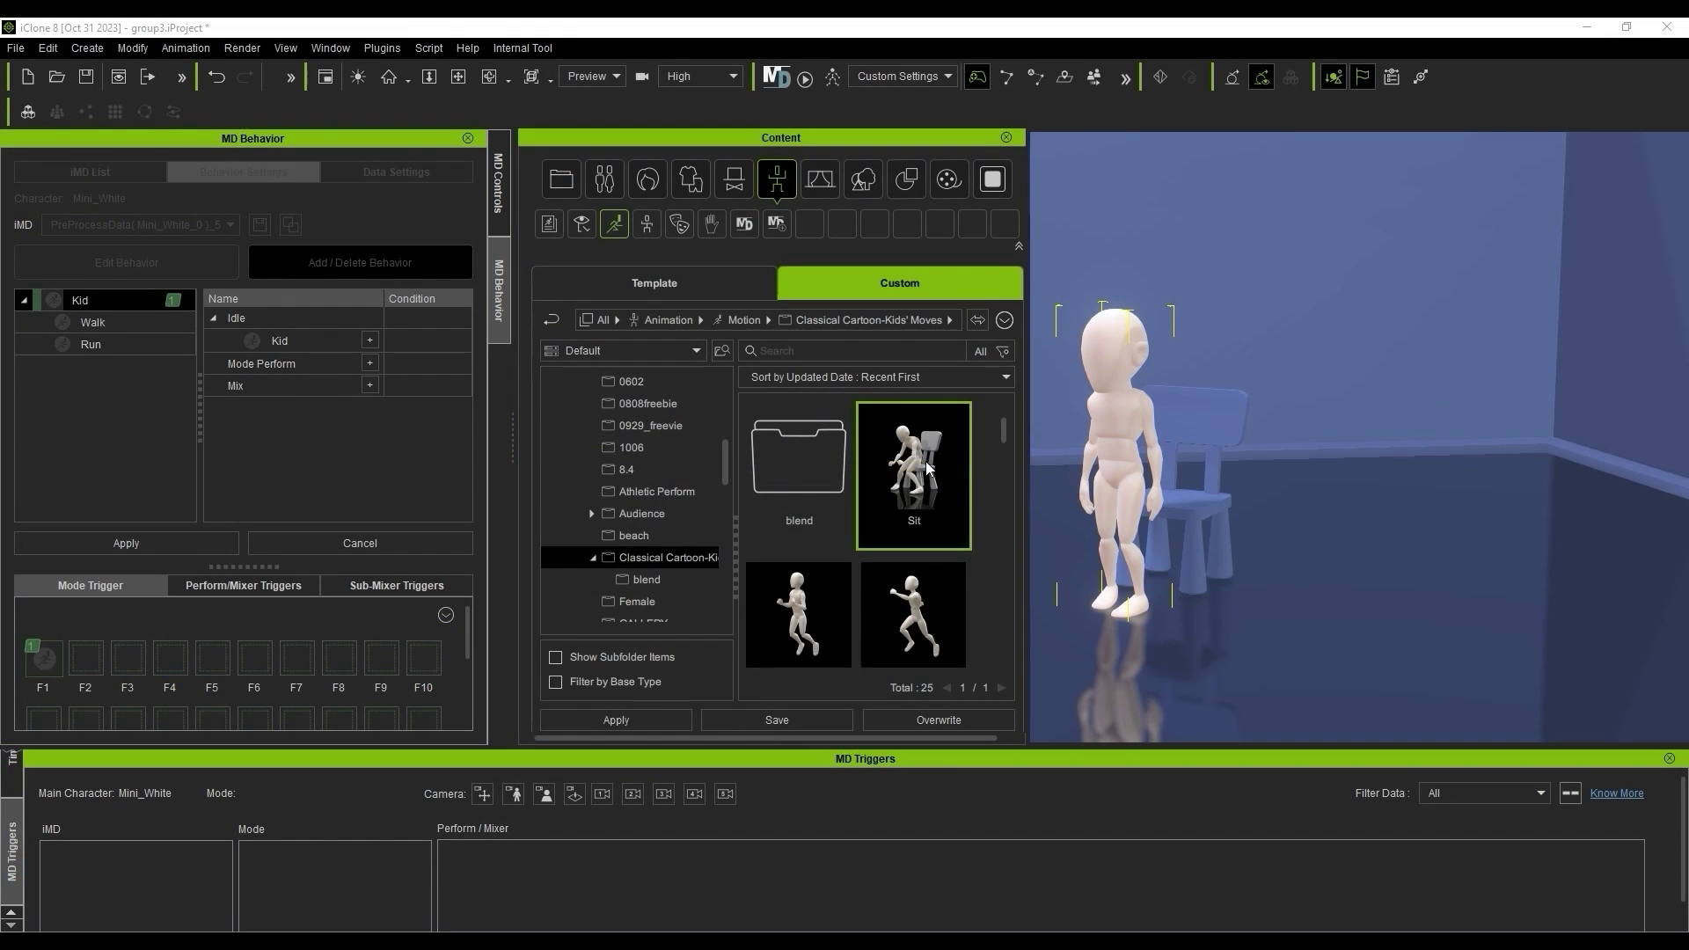
Step: Add the Sit and Jump Forward motions to the Kid mode's Mode Perform list, assign them to hotkeys 3 and 4, and apply the change
left_click_drag(925, 461, 327, 355)
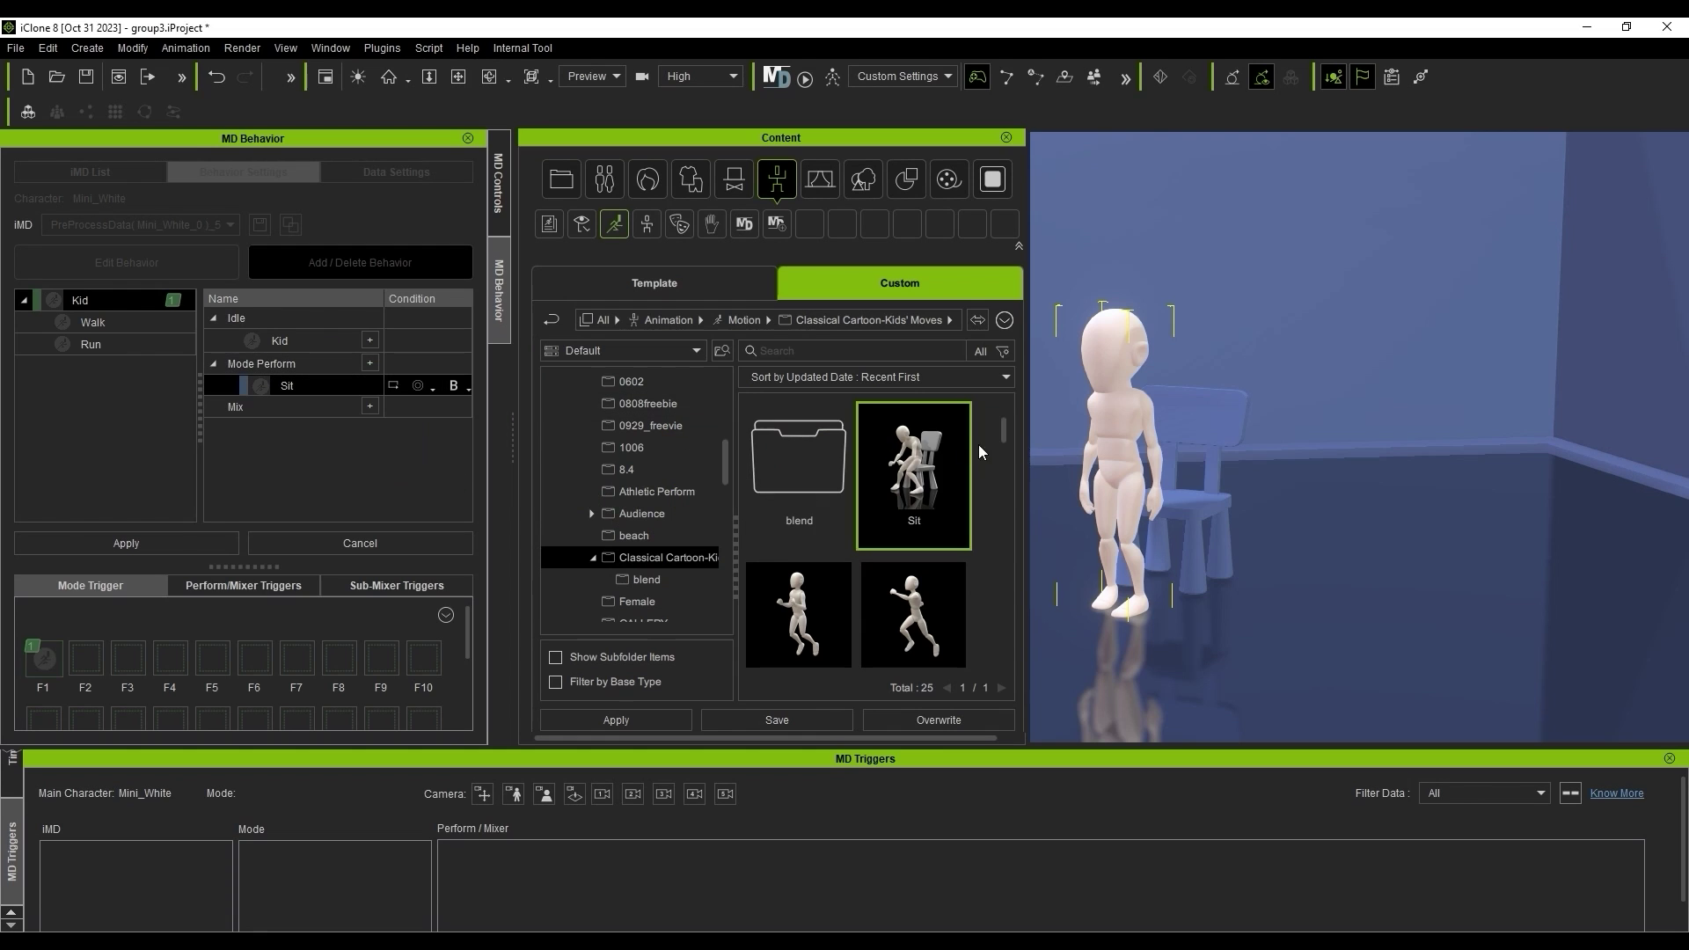
scroll(985, 440, "down", 3)
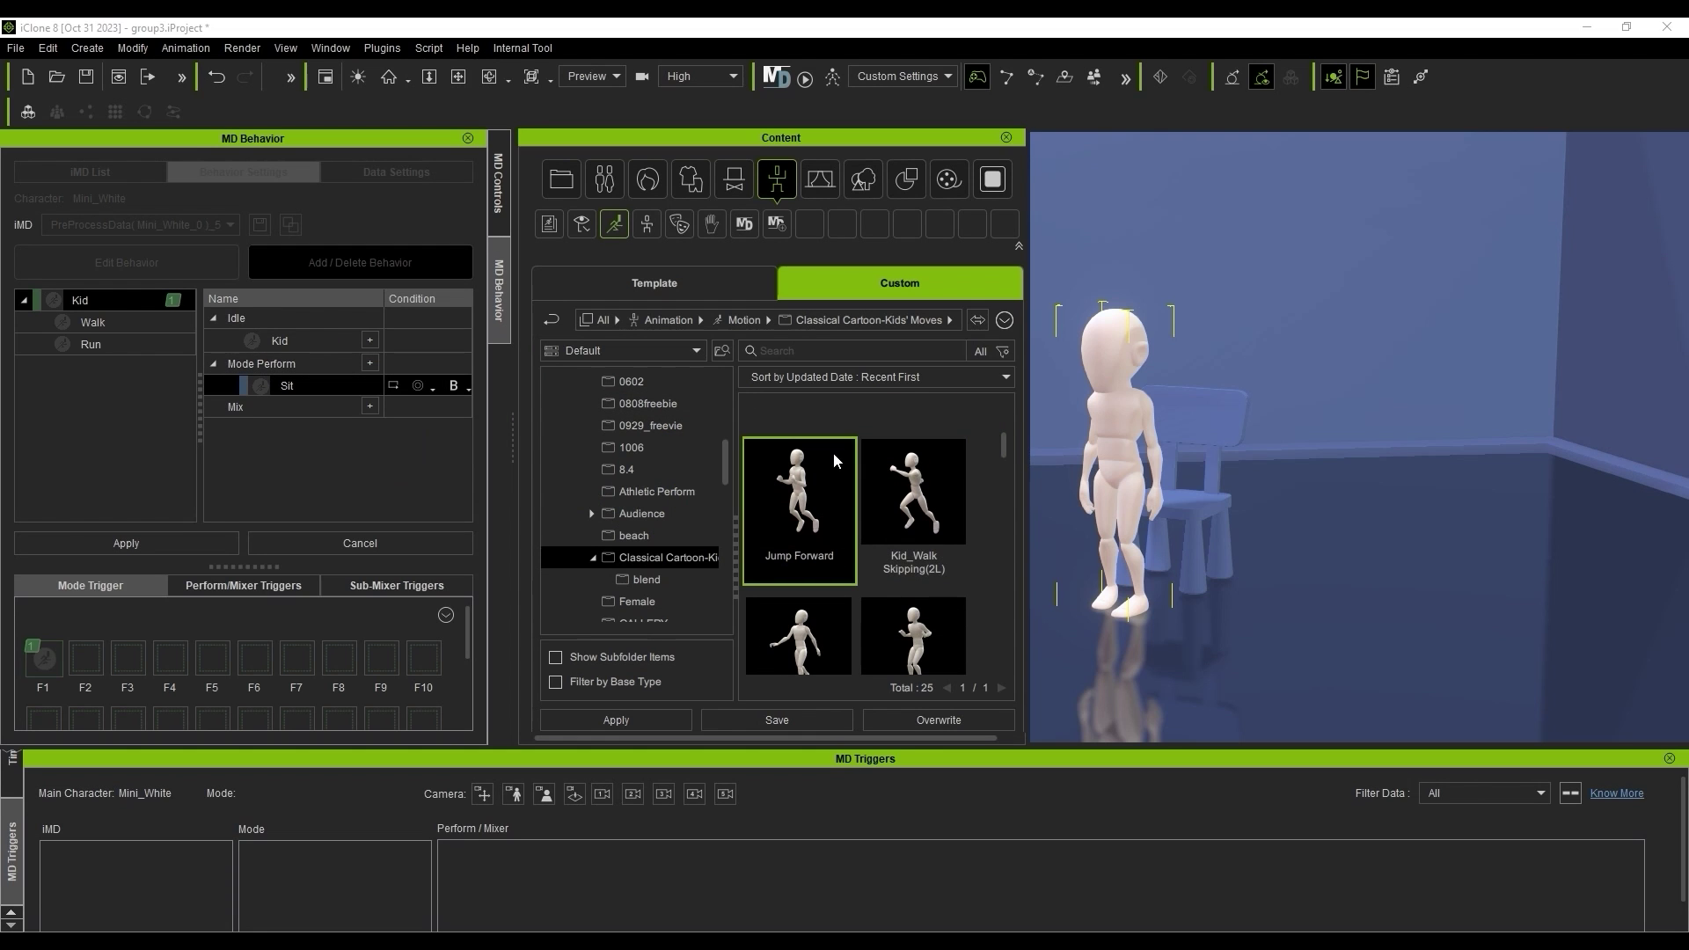
left_click_drag(832, 452, 129, 692)
left_click(1005, 137)
left_click_drag(262, 408, 178, 695)
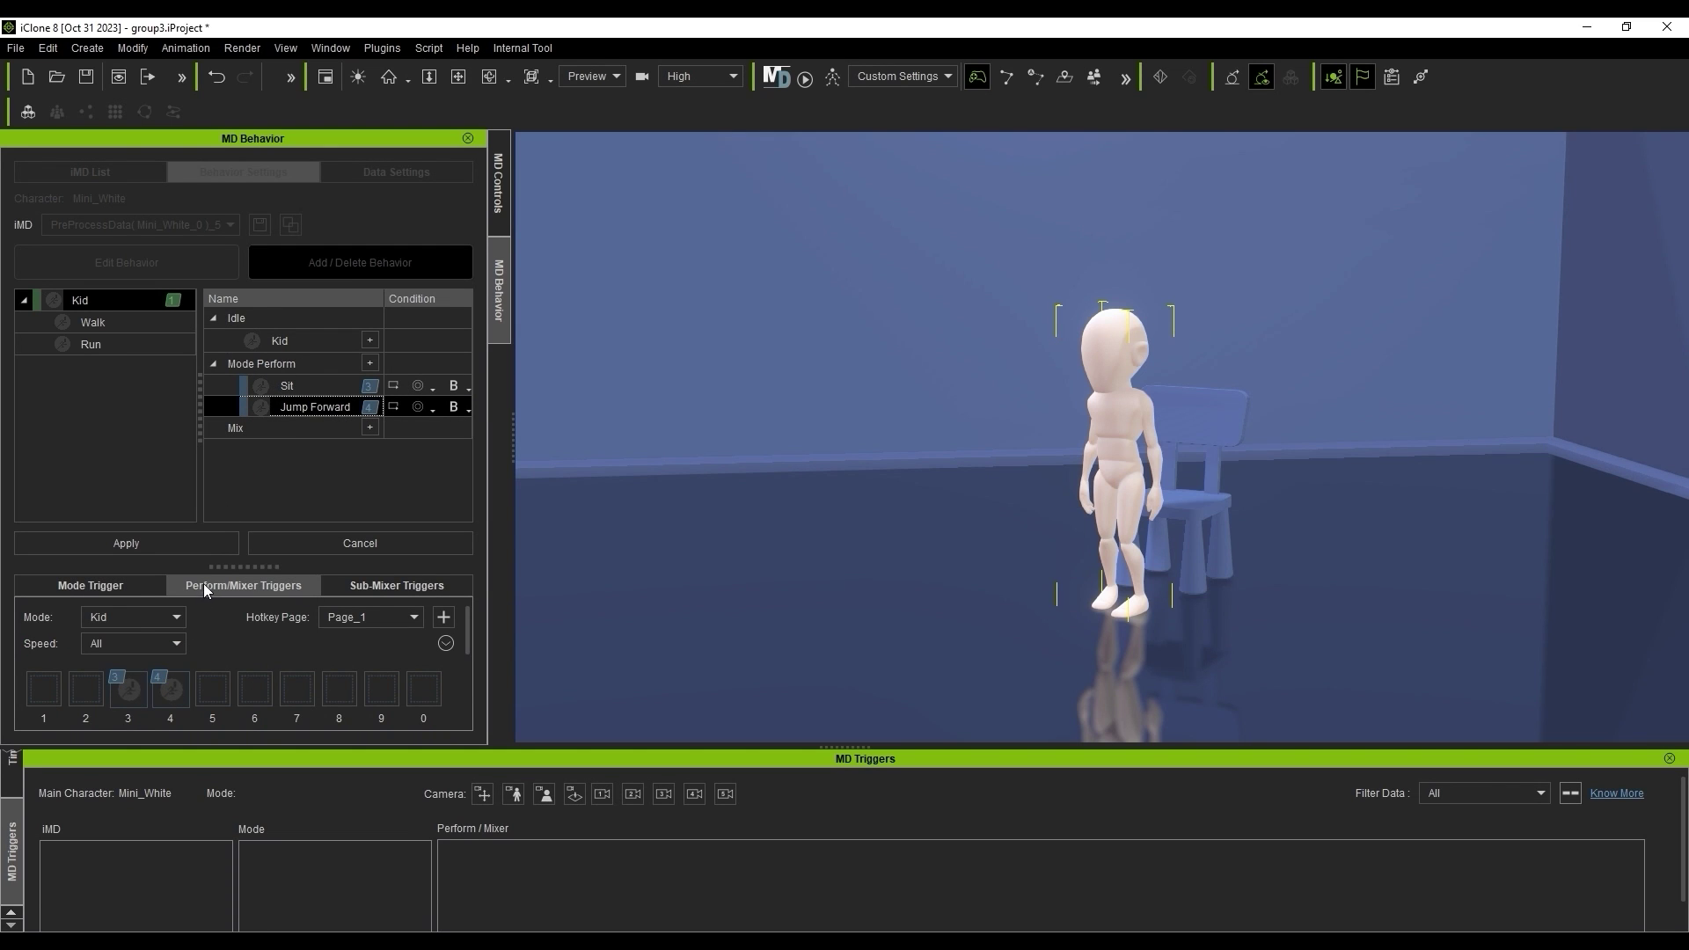
left_click(208, 545)
Step: Set the sit perform's interruption condition to Nondisruptable
left_click(310, 339)
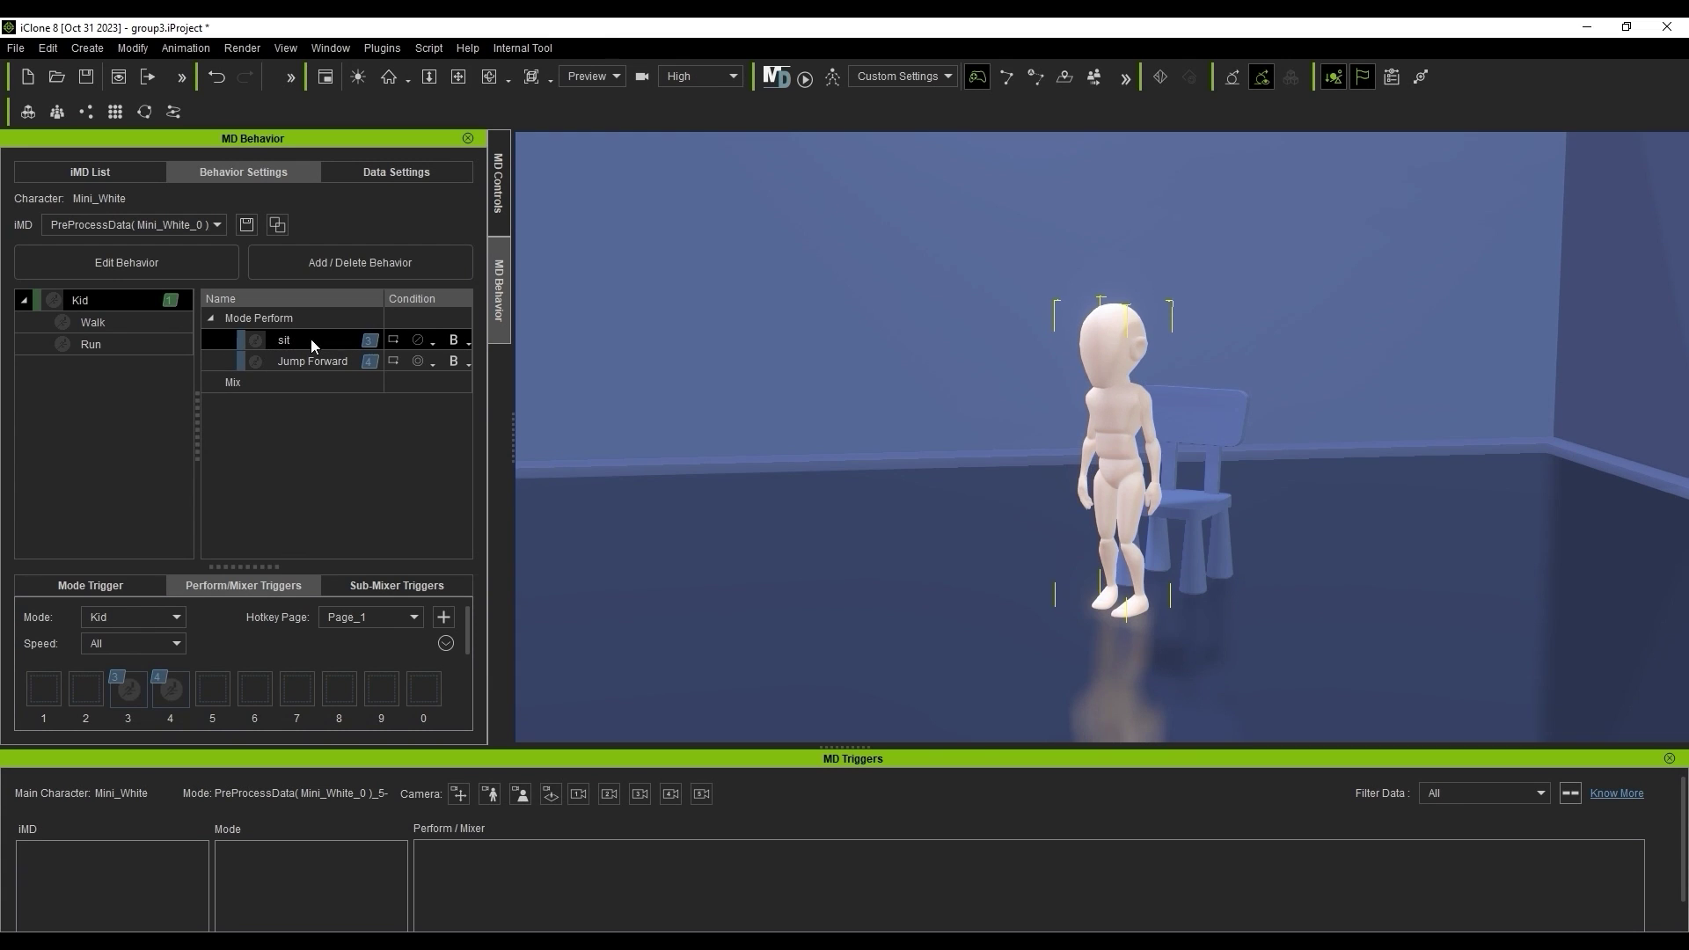
left_click(431, 344)
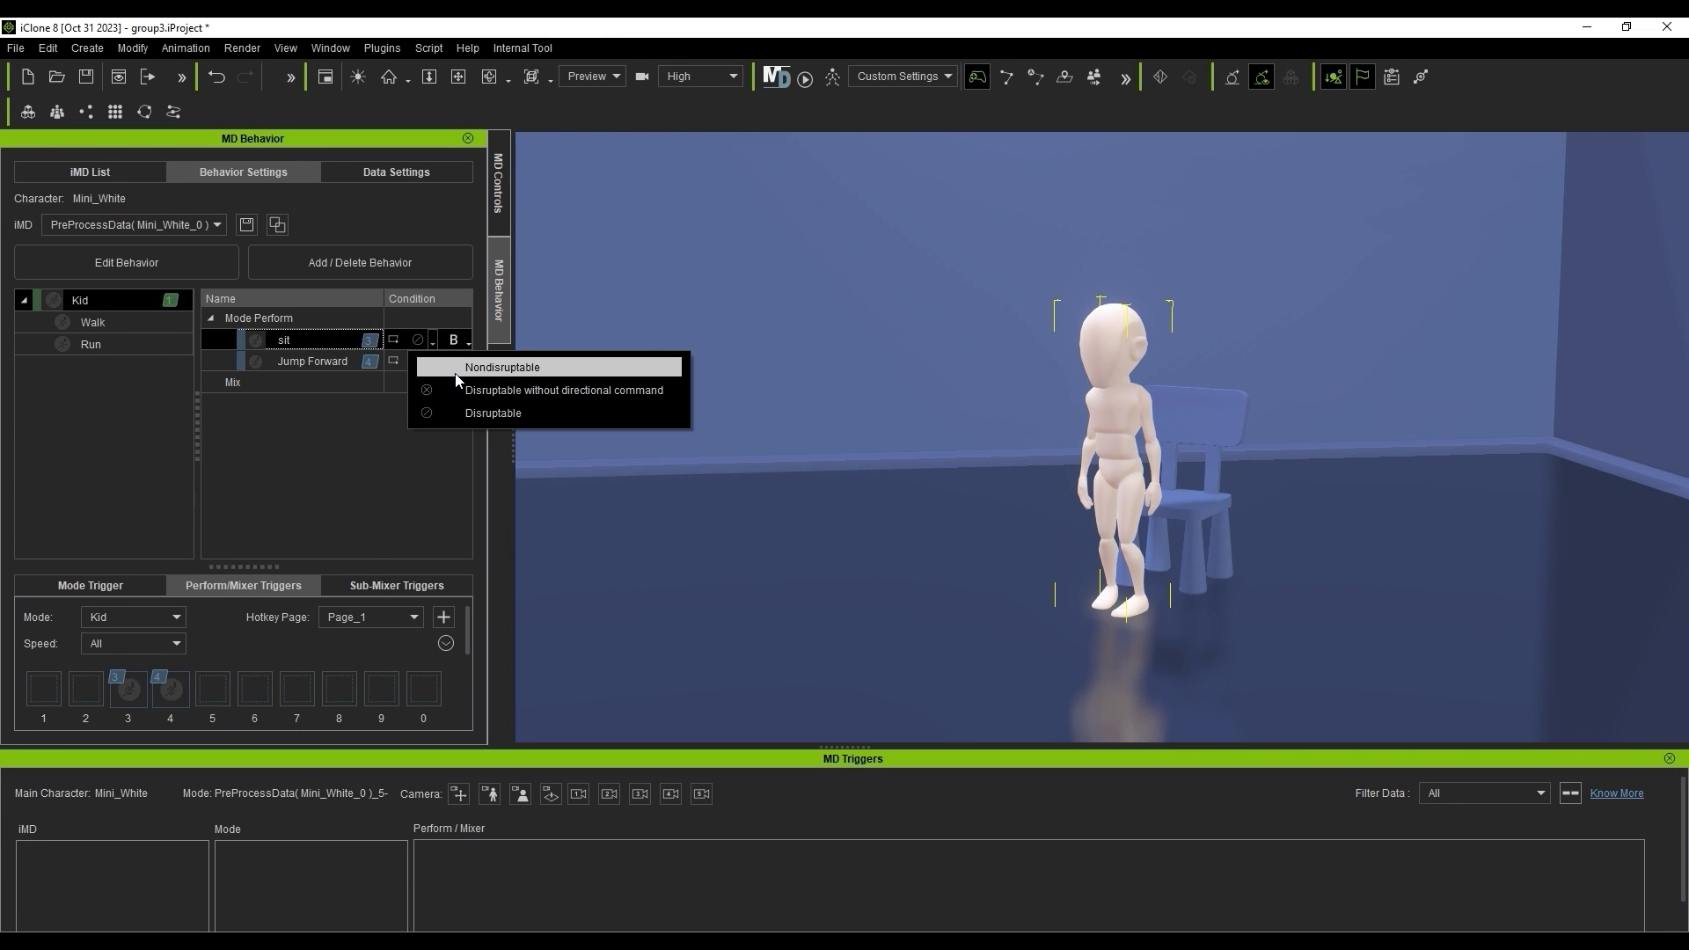
left_click(456, 373)
Step: Start Motion Director mode, trigger the sit perform, try to interrupt it with another command, and exit the mode
left_click(804, 79)
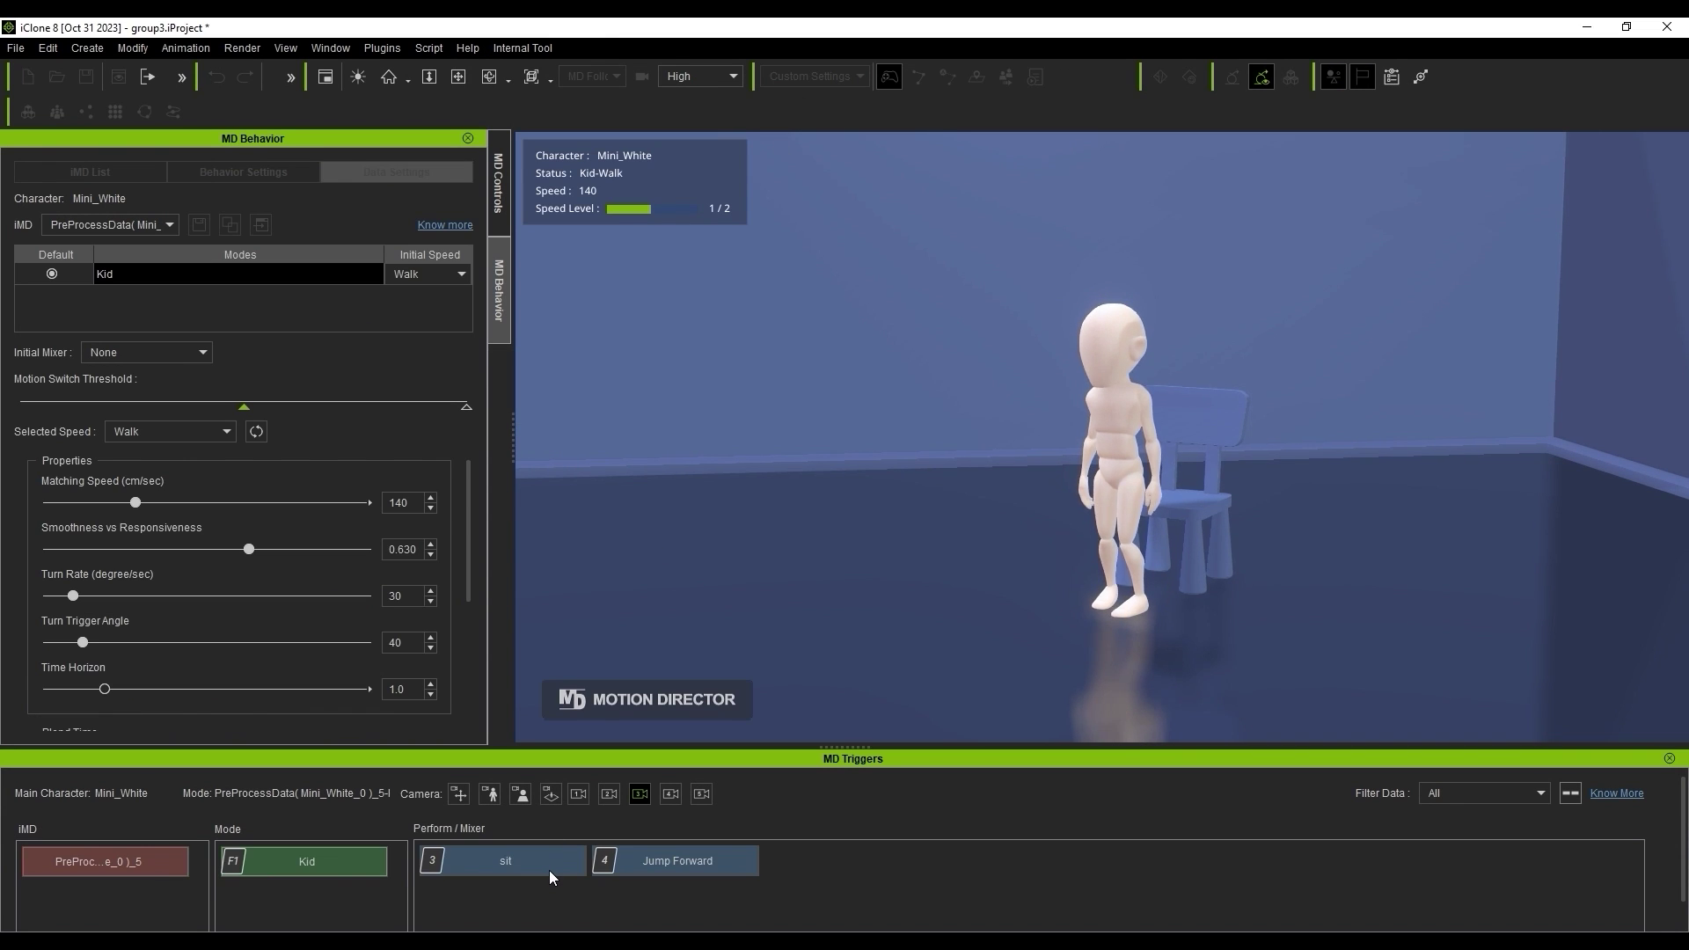
left_click(549, 869)
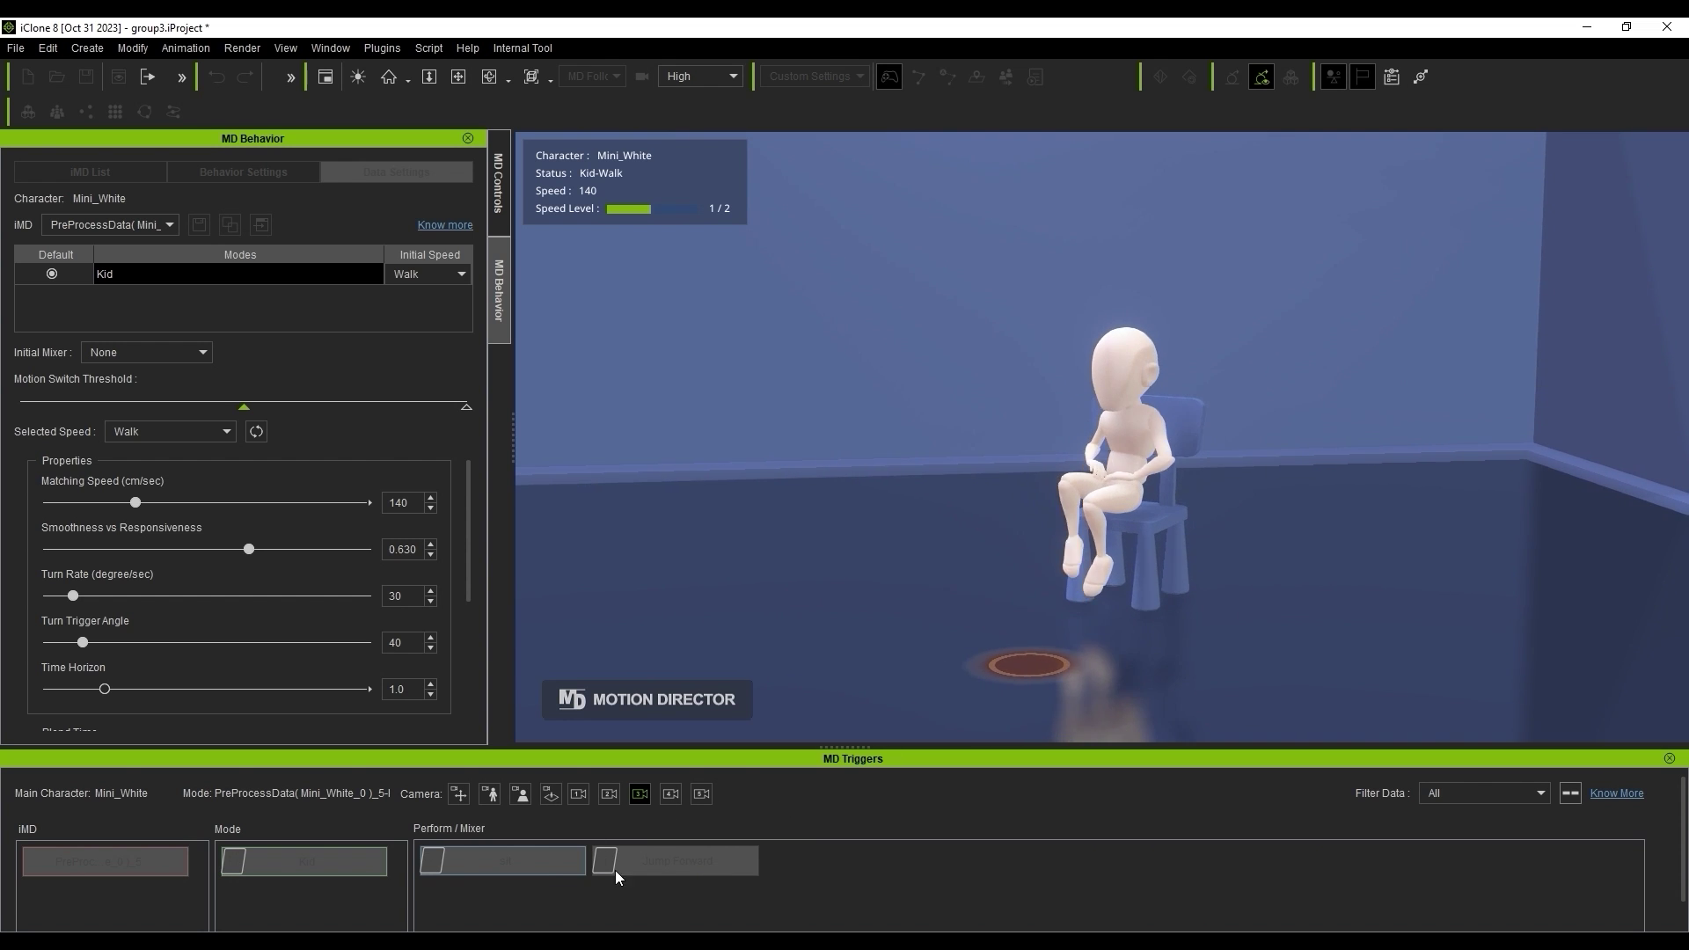
left_click(525, 869)
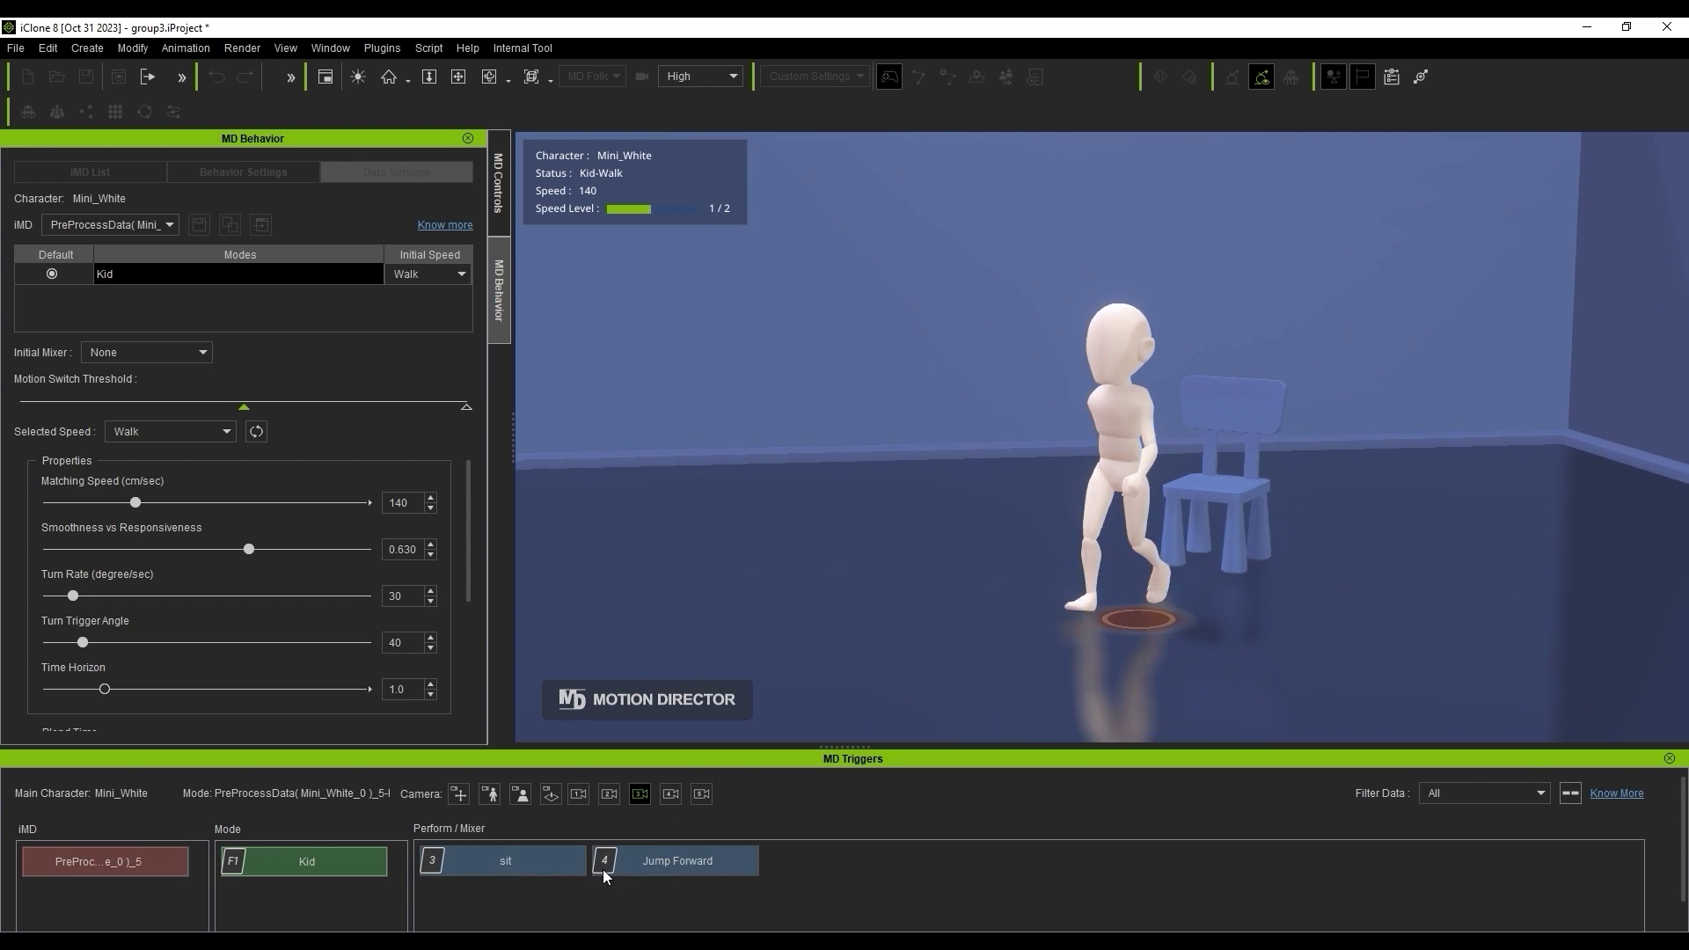
key("Escape")
Step: Set the sit perform to Disruptable without directional command and trigger it in Motion Director mode
left_click(432, 343)
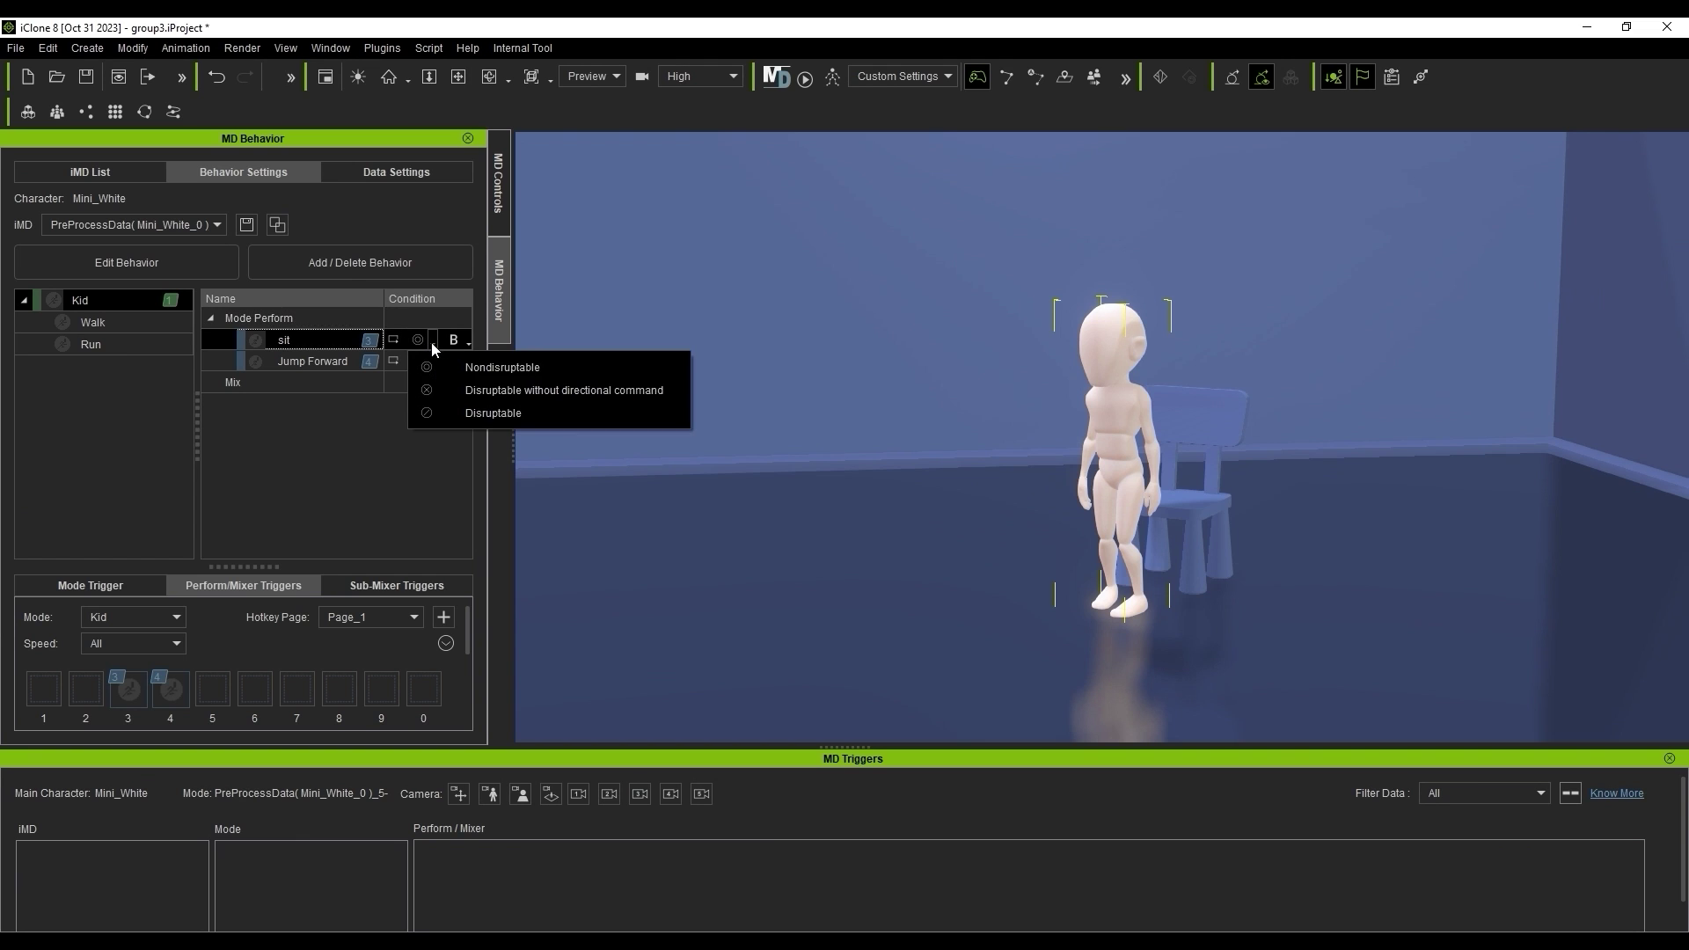
left_click(456, 391)
left_click(774, 76)
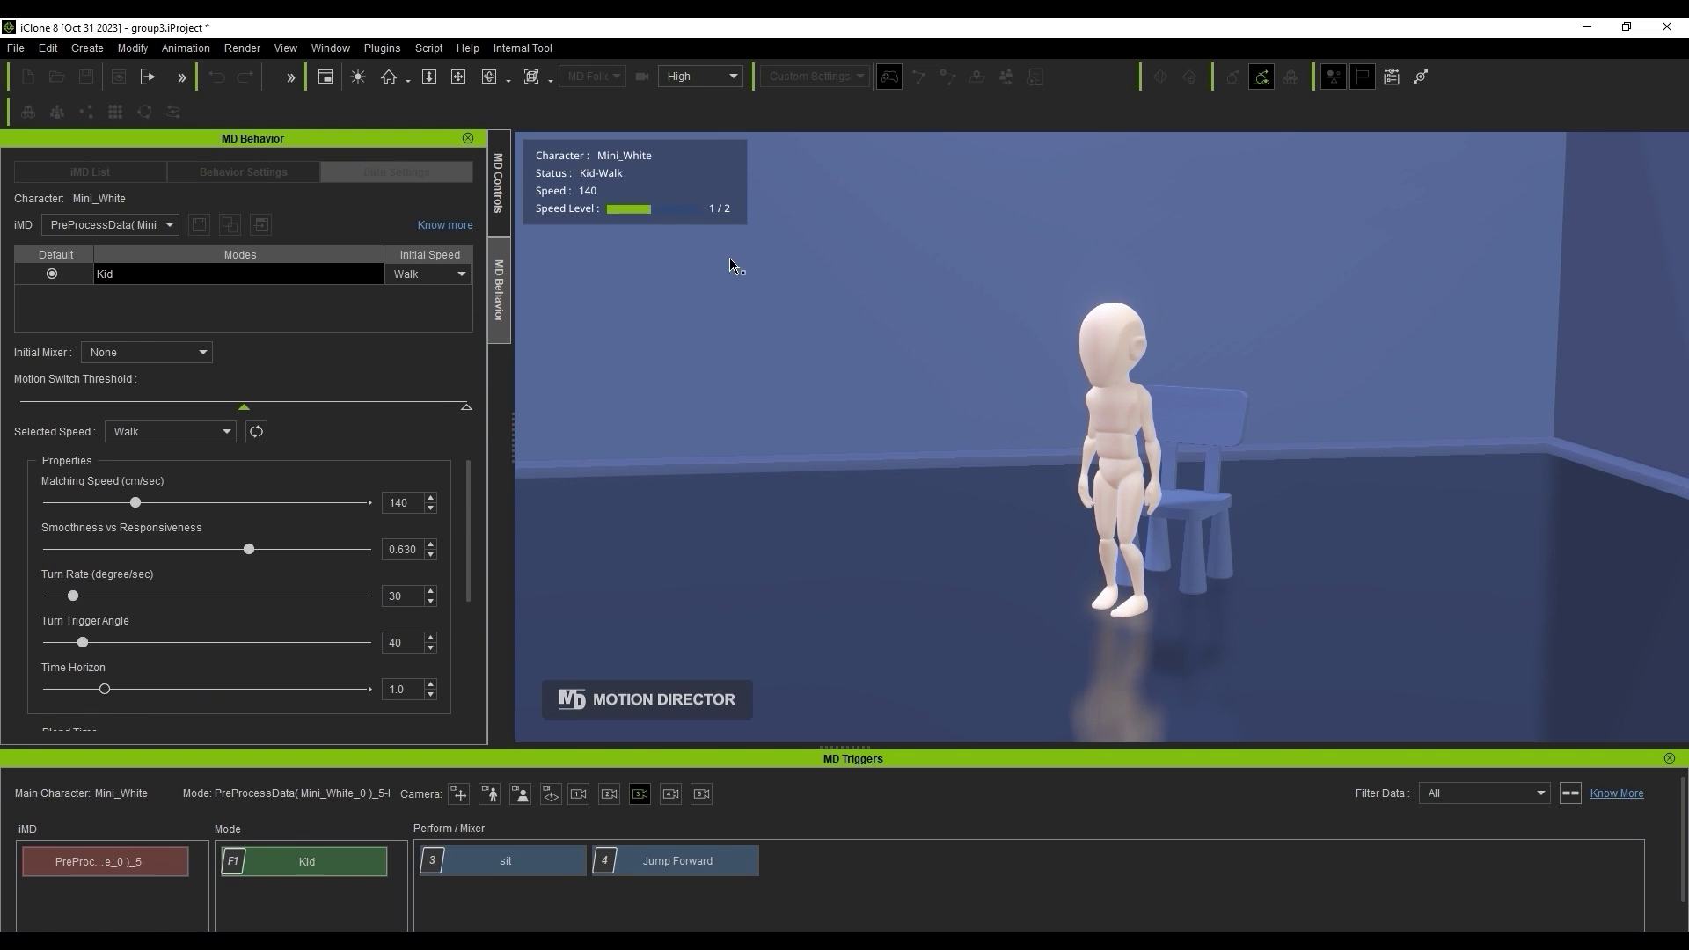
left_click(563, 866)
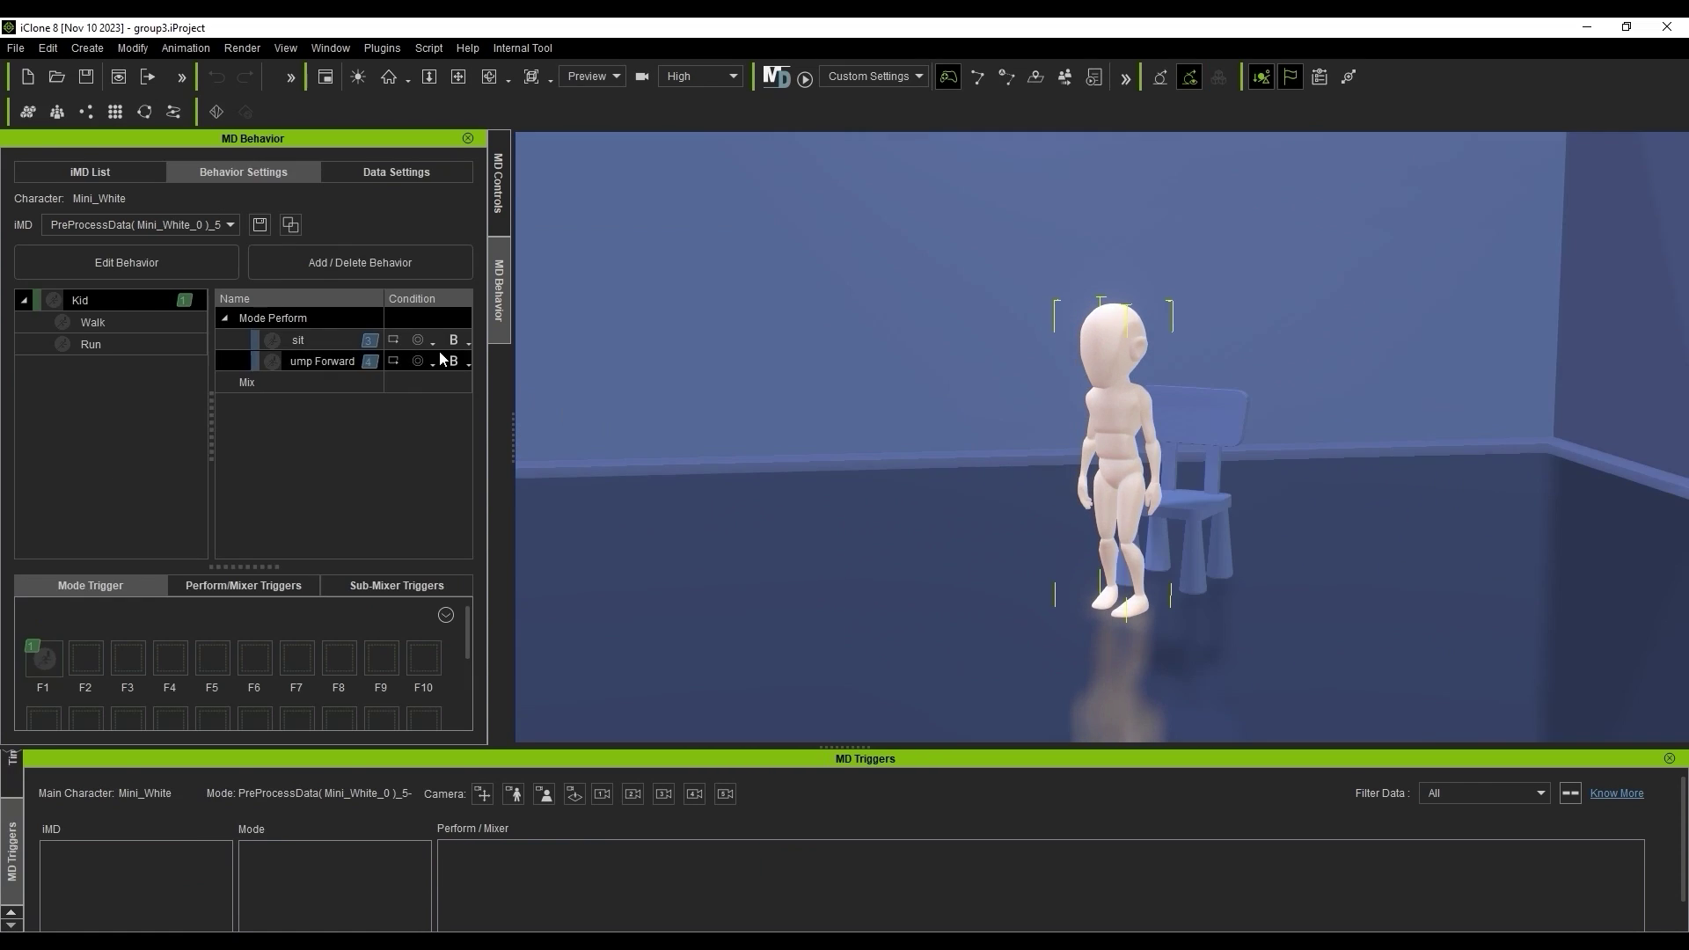
Step: Set the sit and Jump Forward performs to Disruptable
left_click(432, 342)
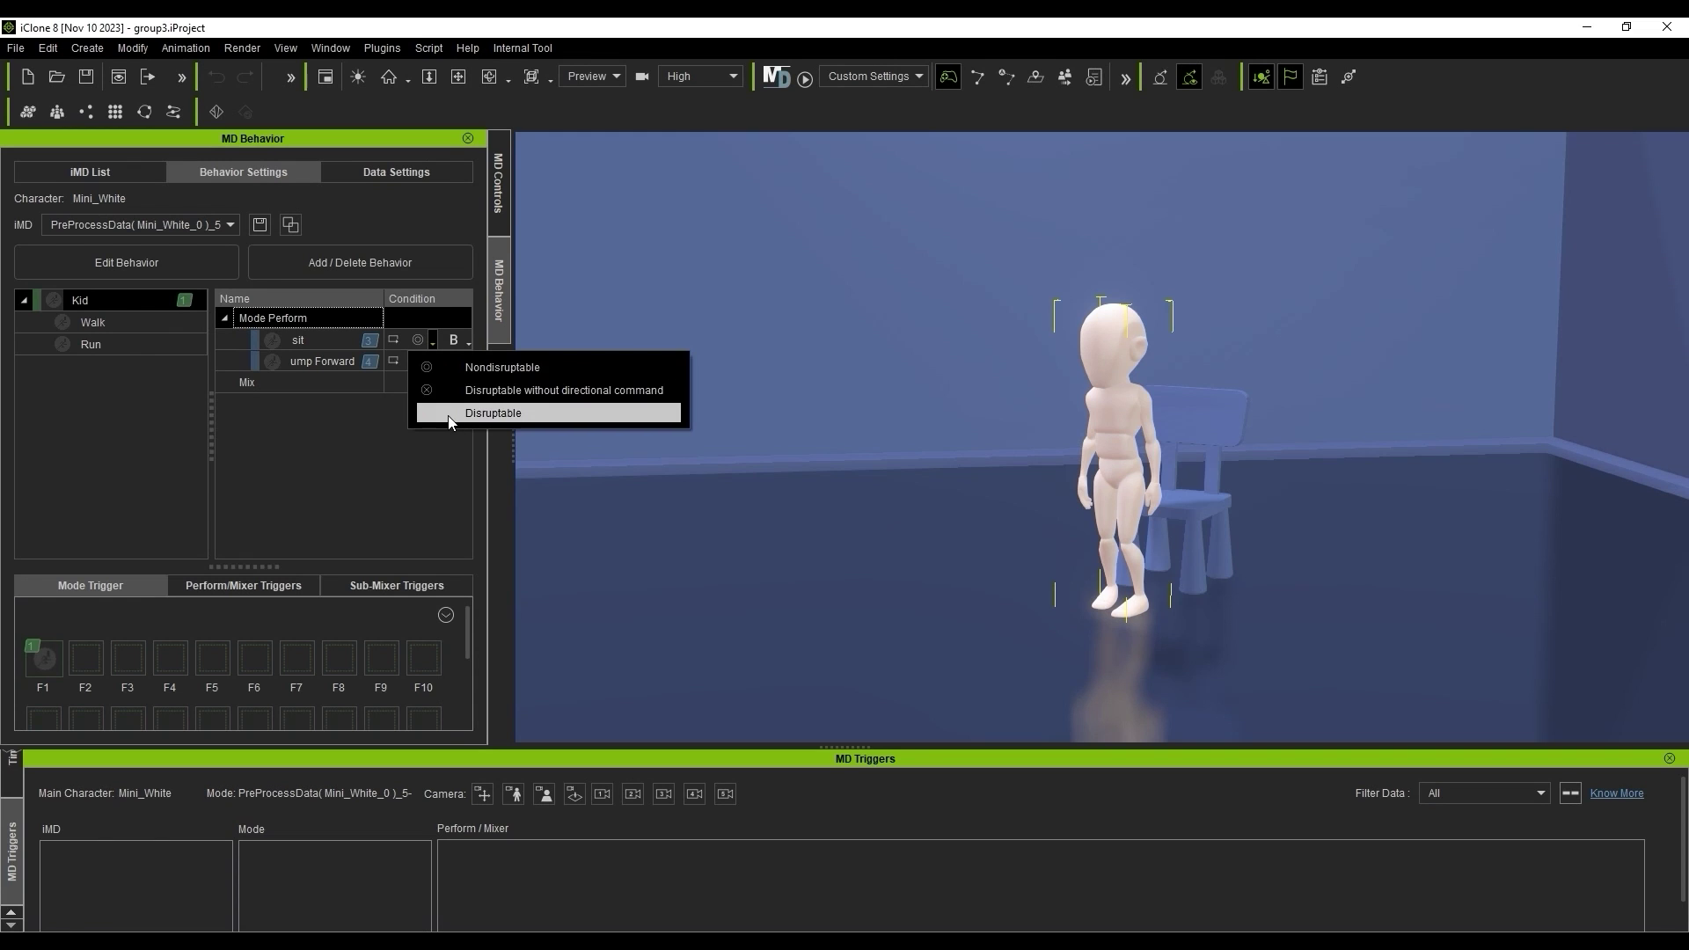
left_click(450, 420)
left_click(432, 363)
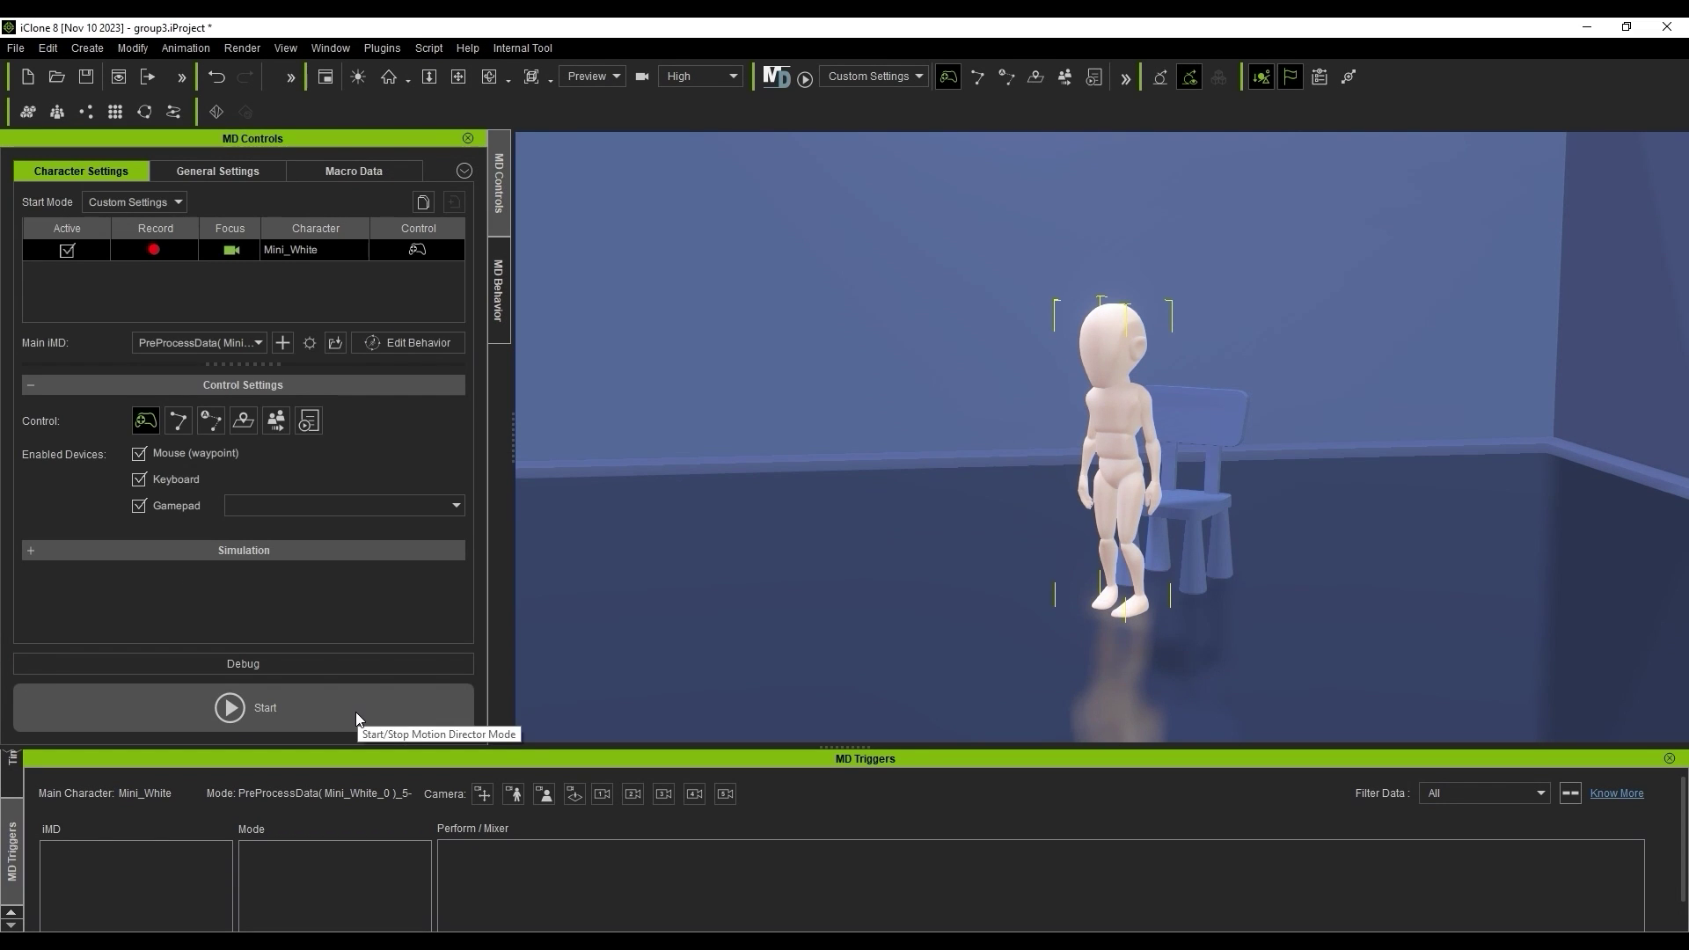
Step: Start Motion Director mode and test interrupting the sit perform with the Jump Forward trigger and several floor waypoints
left_click(356, 710)
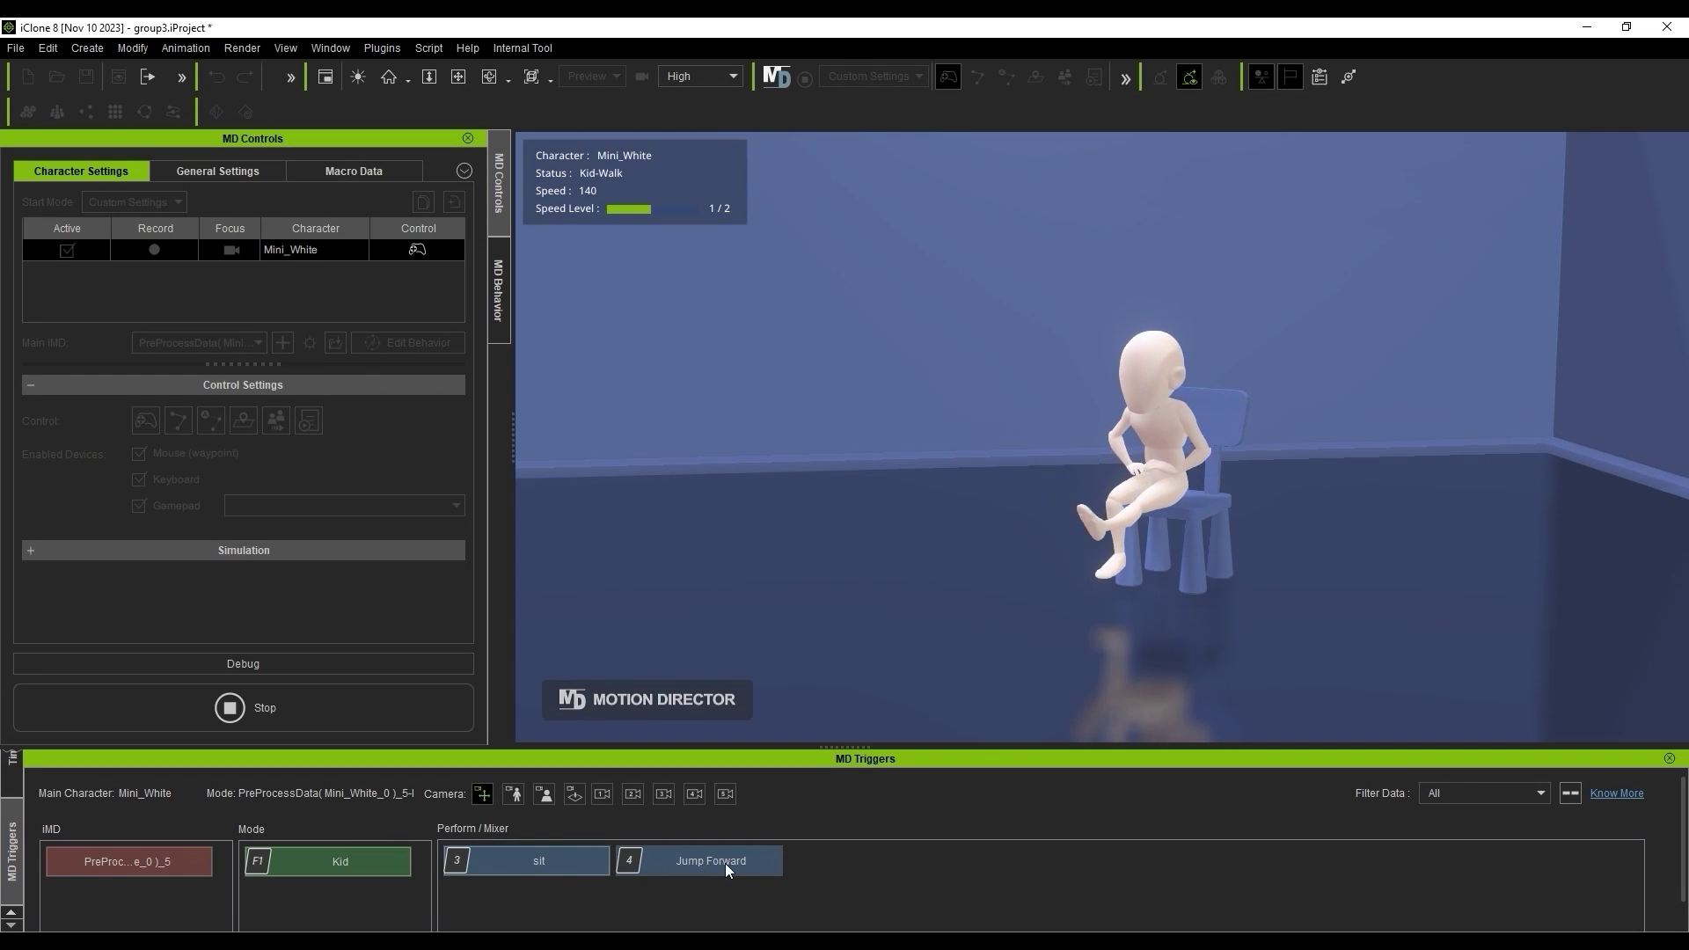
left_click(754, 861)
left_click(1167, 673)
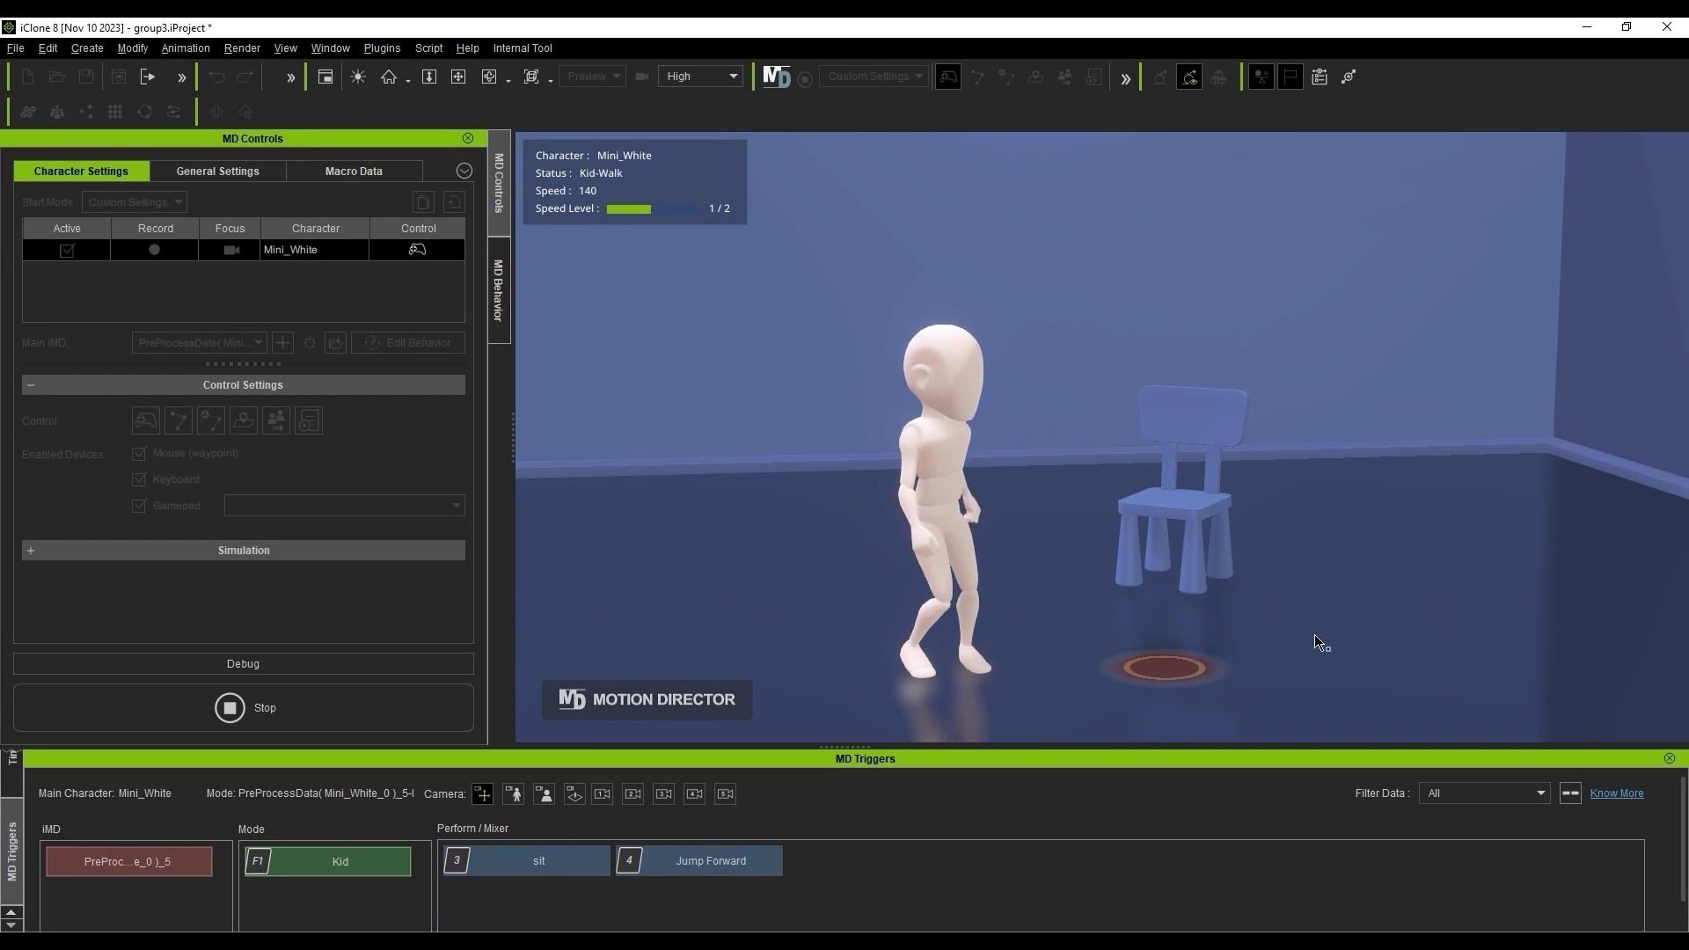
left_click(1407, 633)
left_click(901, 631)
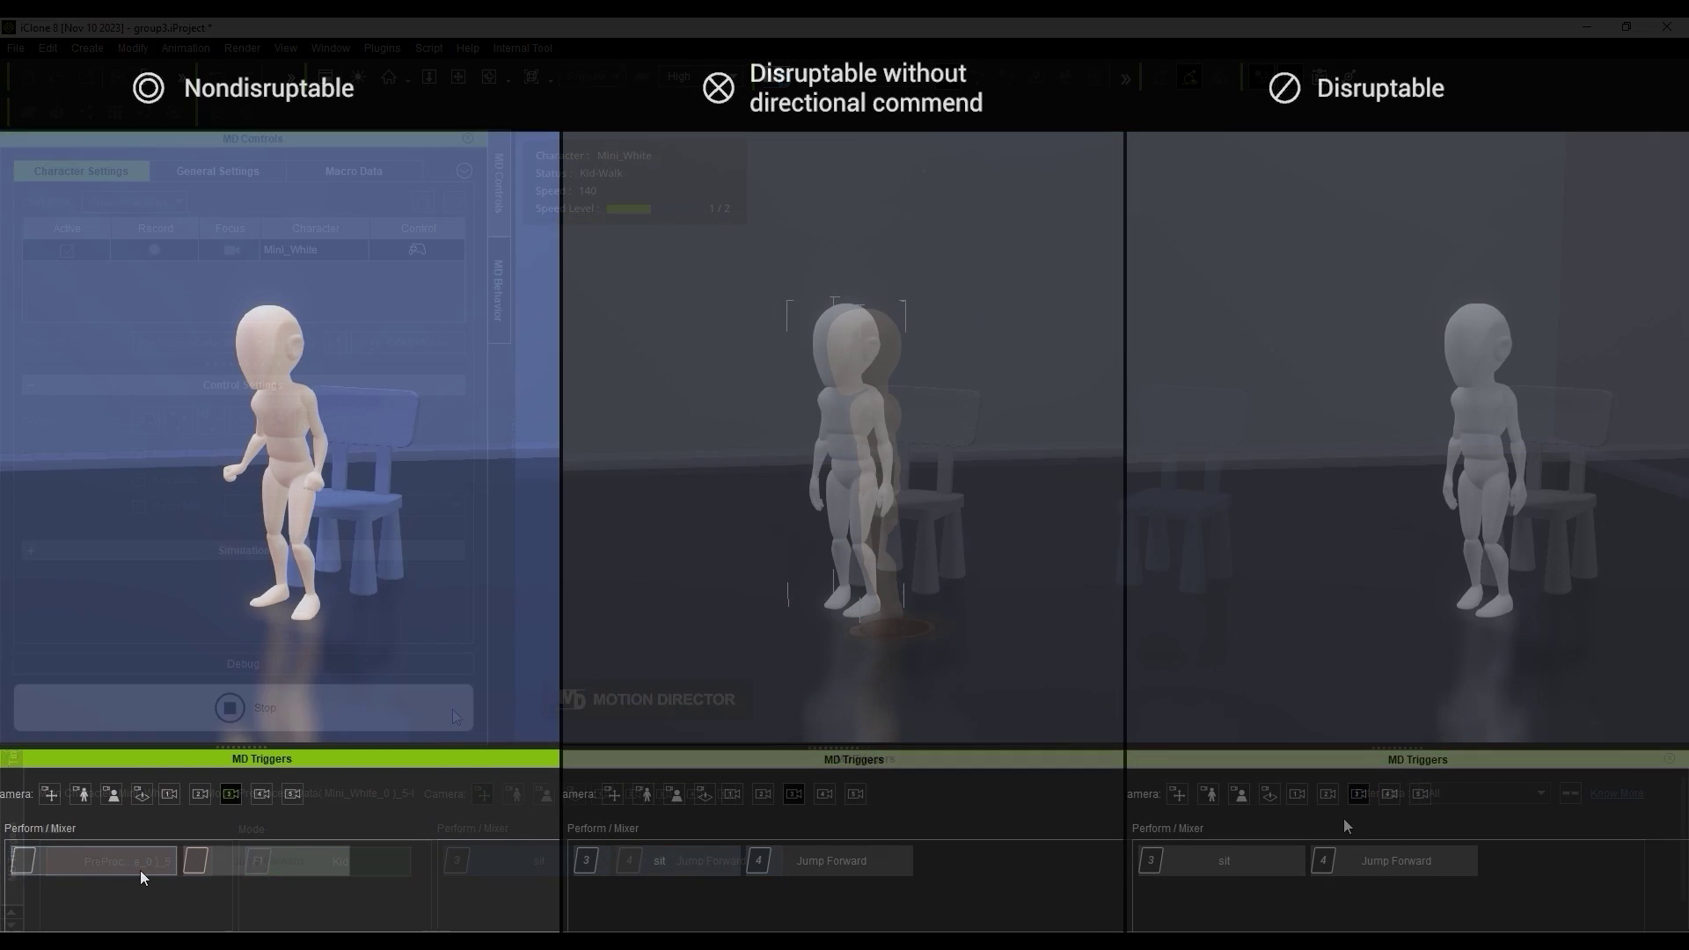
Step: Compare how the sit perform responds to waypoints and other triggers under Nondisruptable, Disruptable without directional command, and Disruptable
left_click(53, 653)
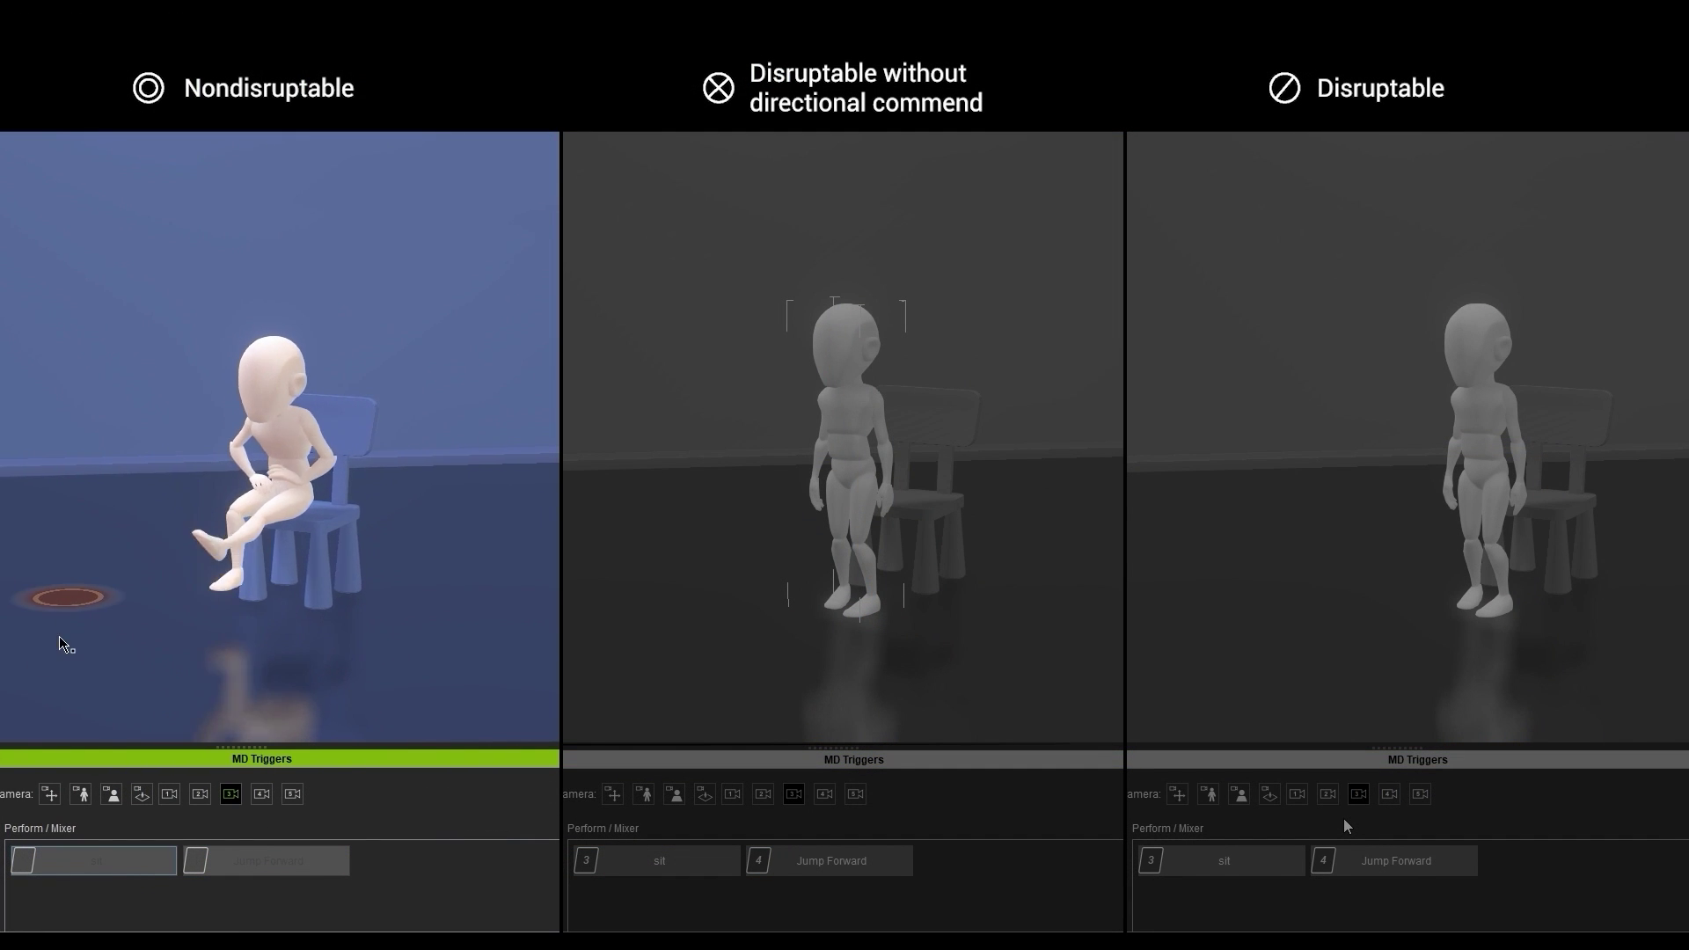
left_click(205, 667)
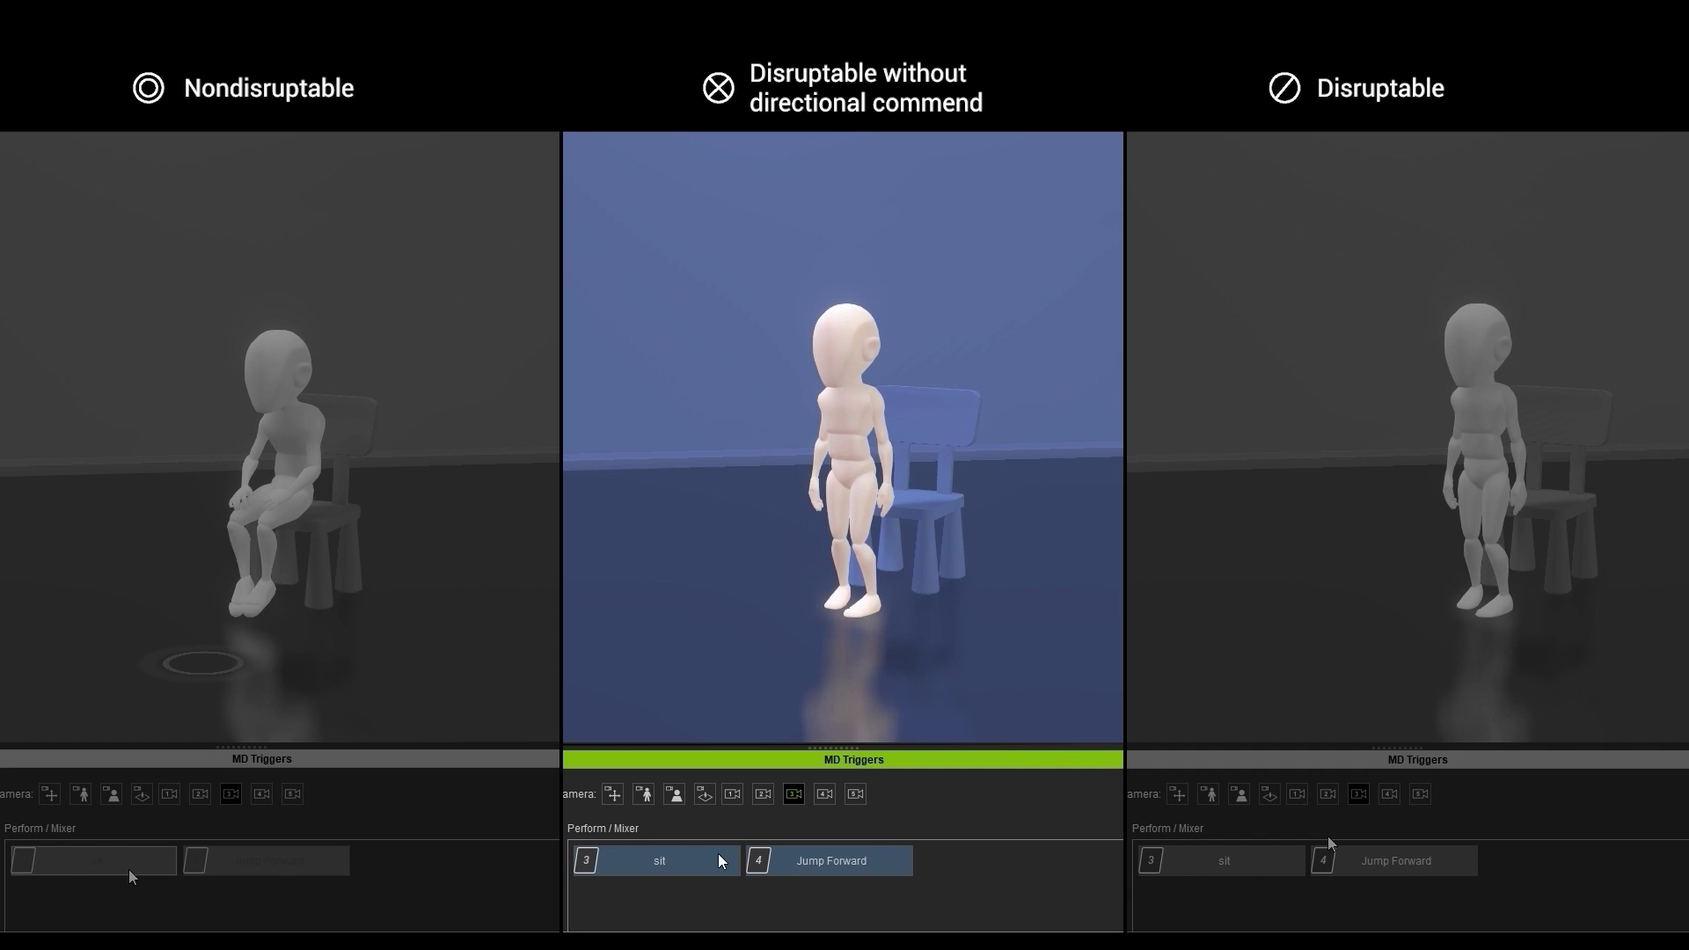
left_click(720, 861)
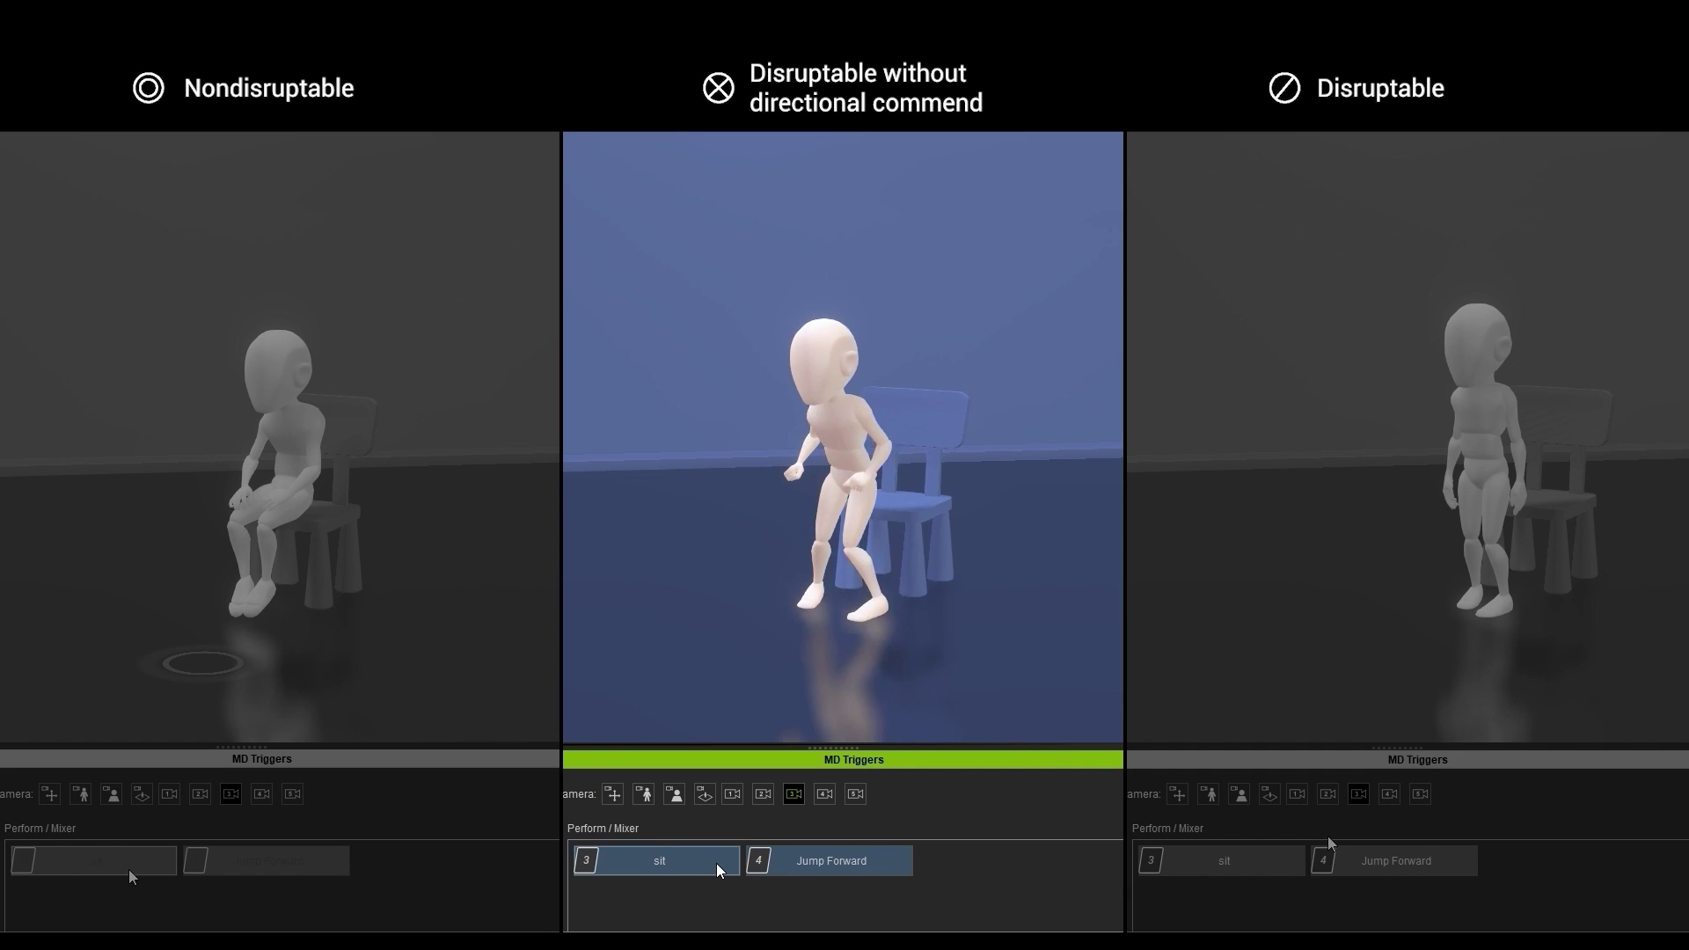
left_click(662, 584)
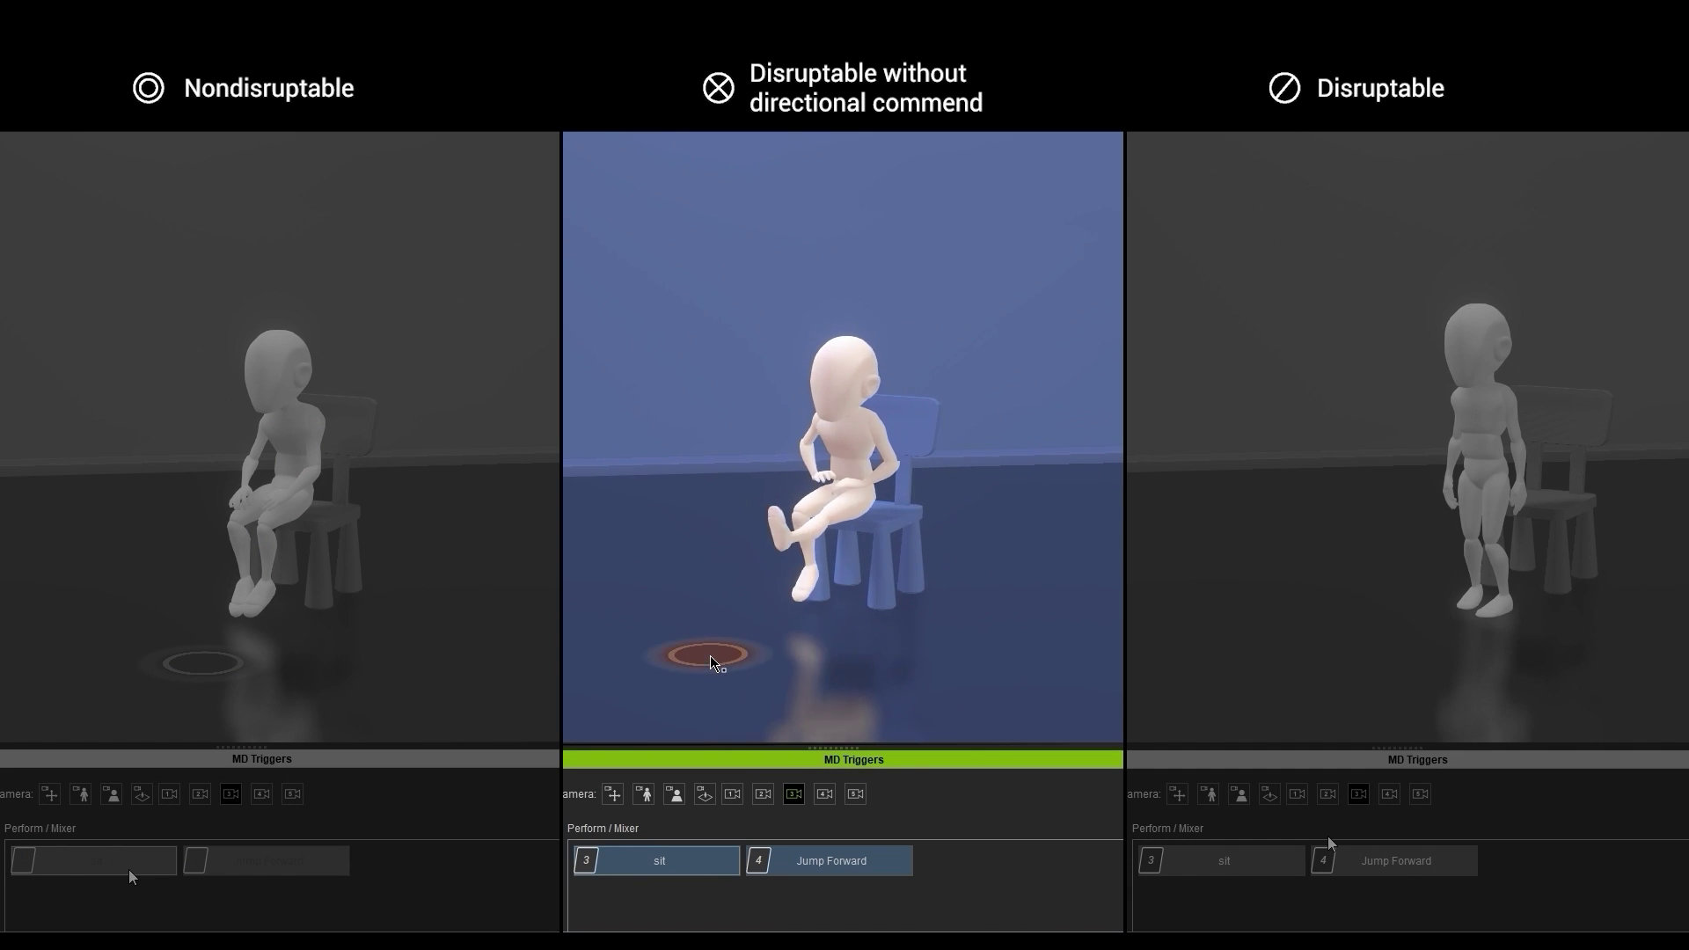
left_click(890, 861)
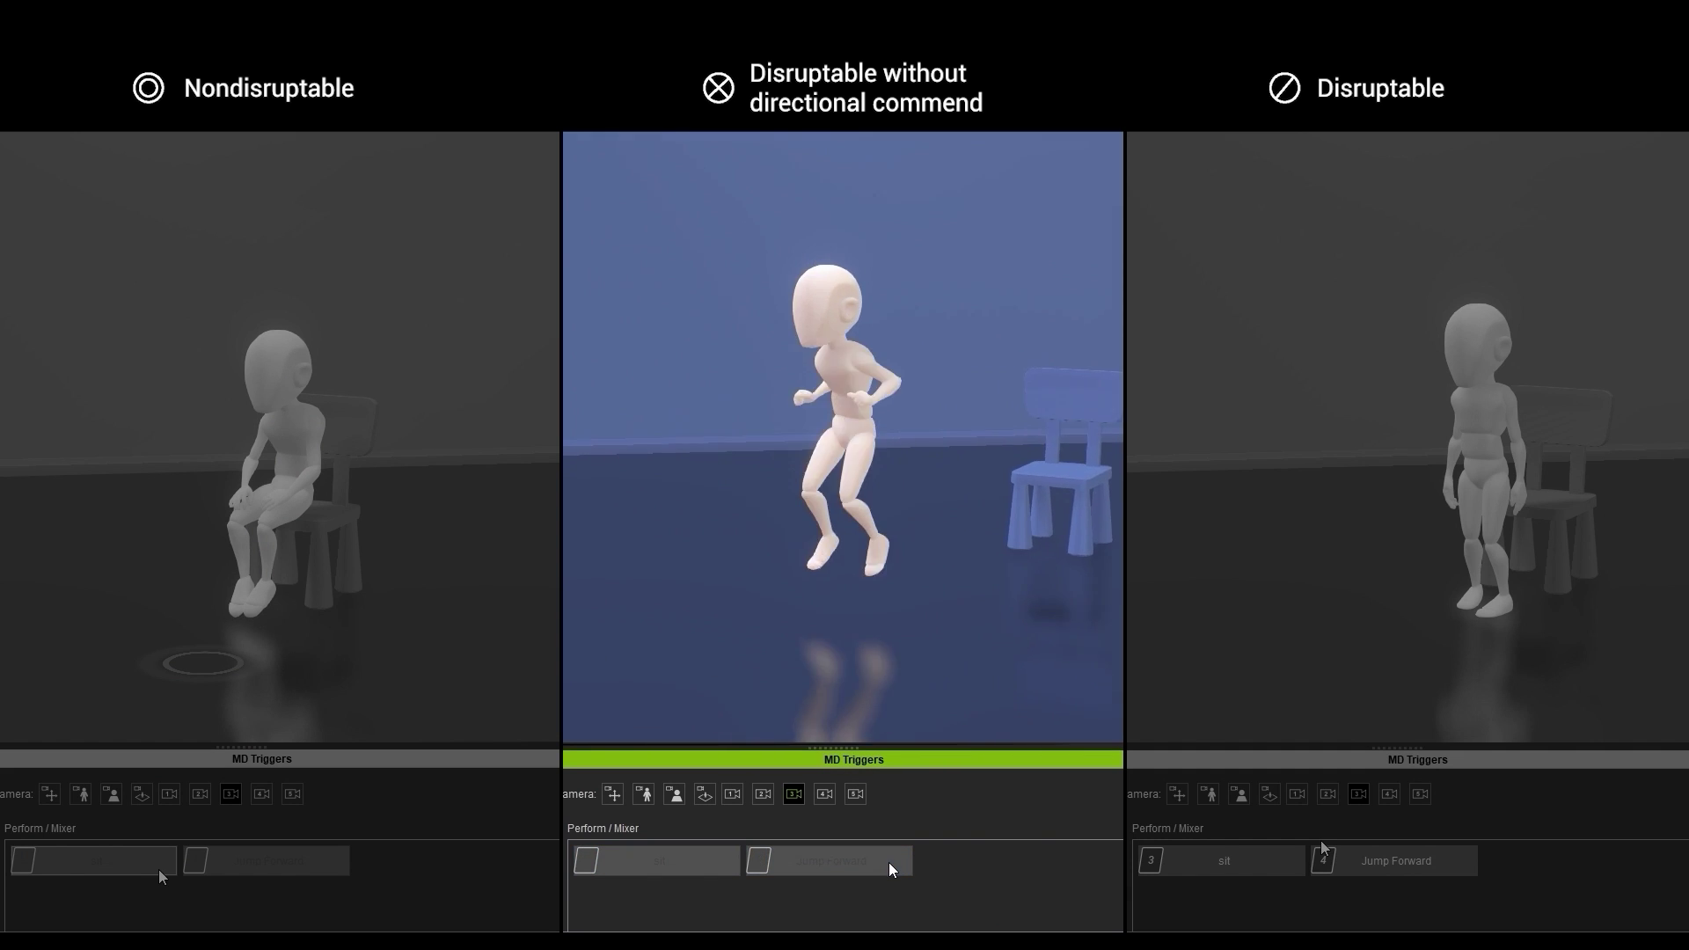
left_click(1284, 867)
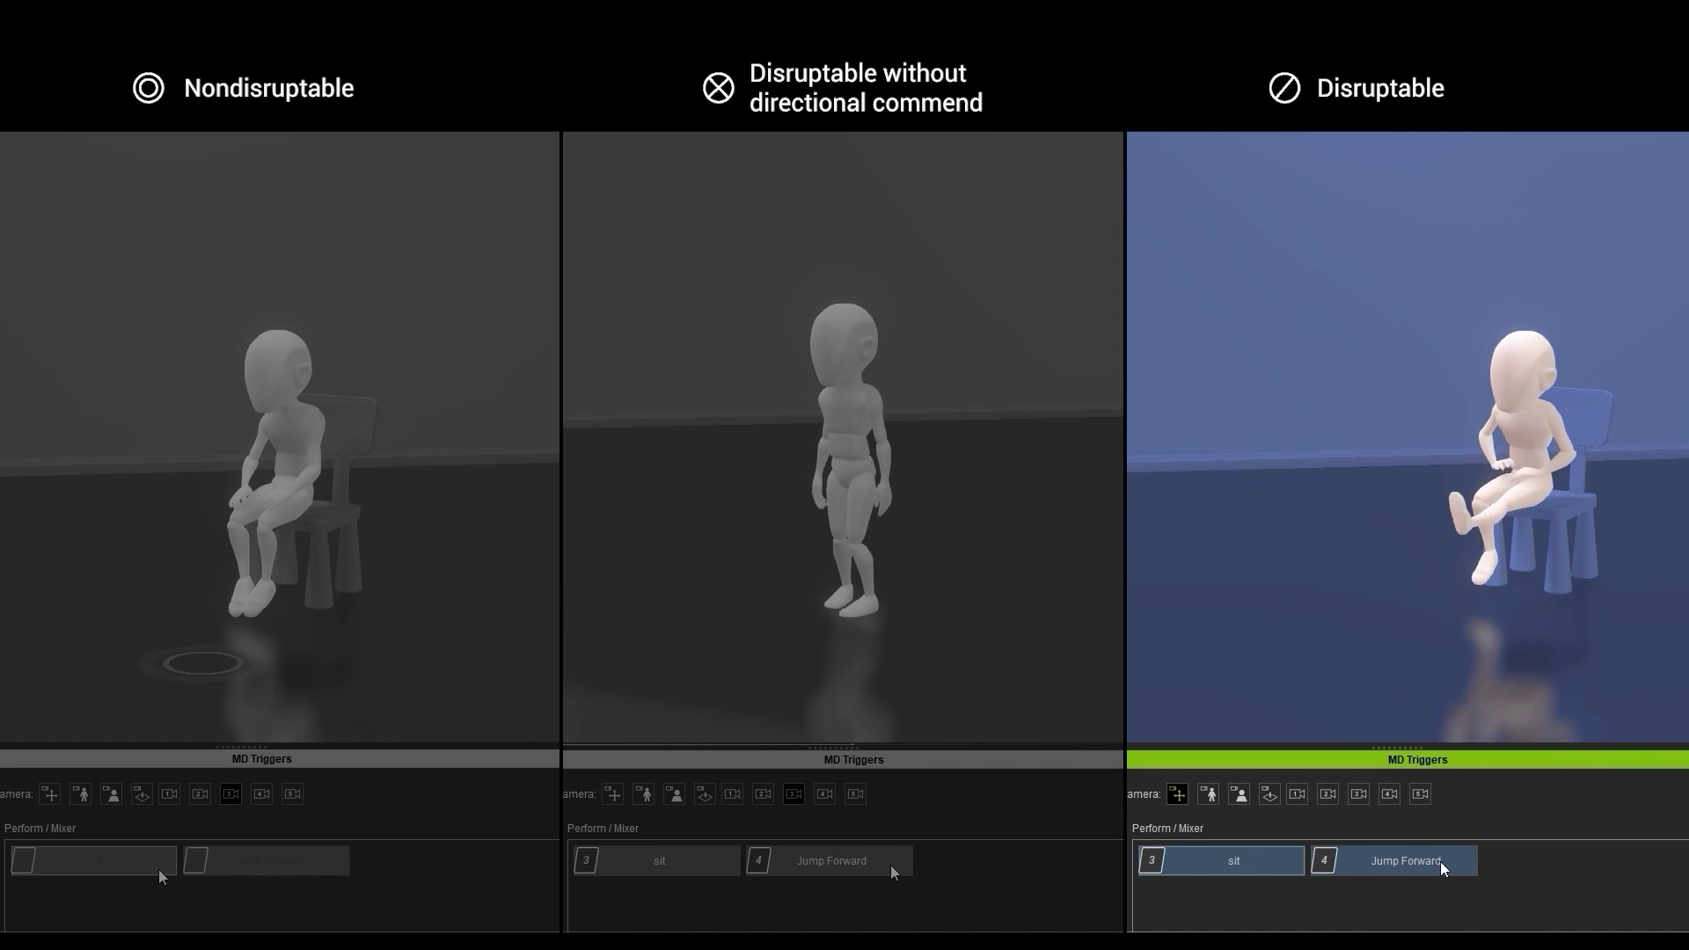
left_click(1539, 669)
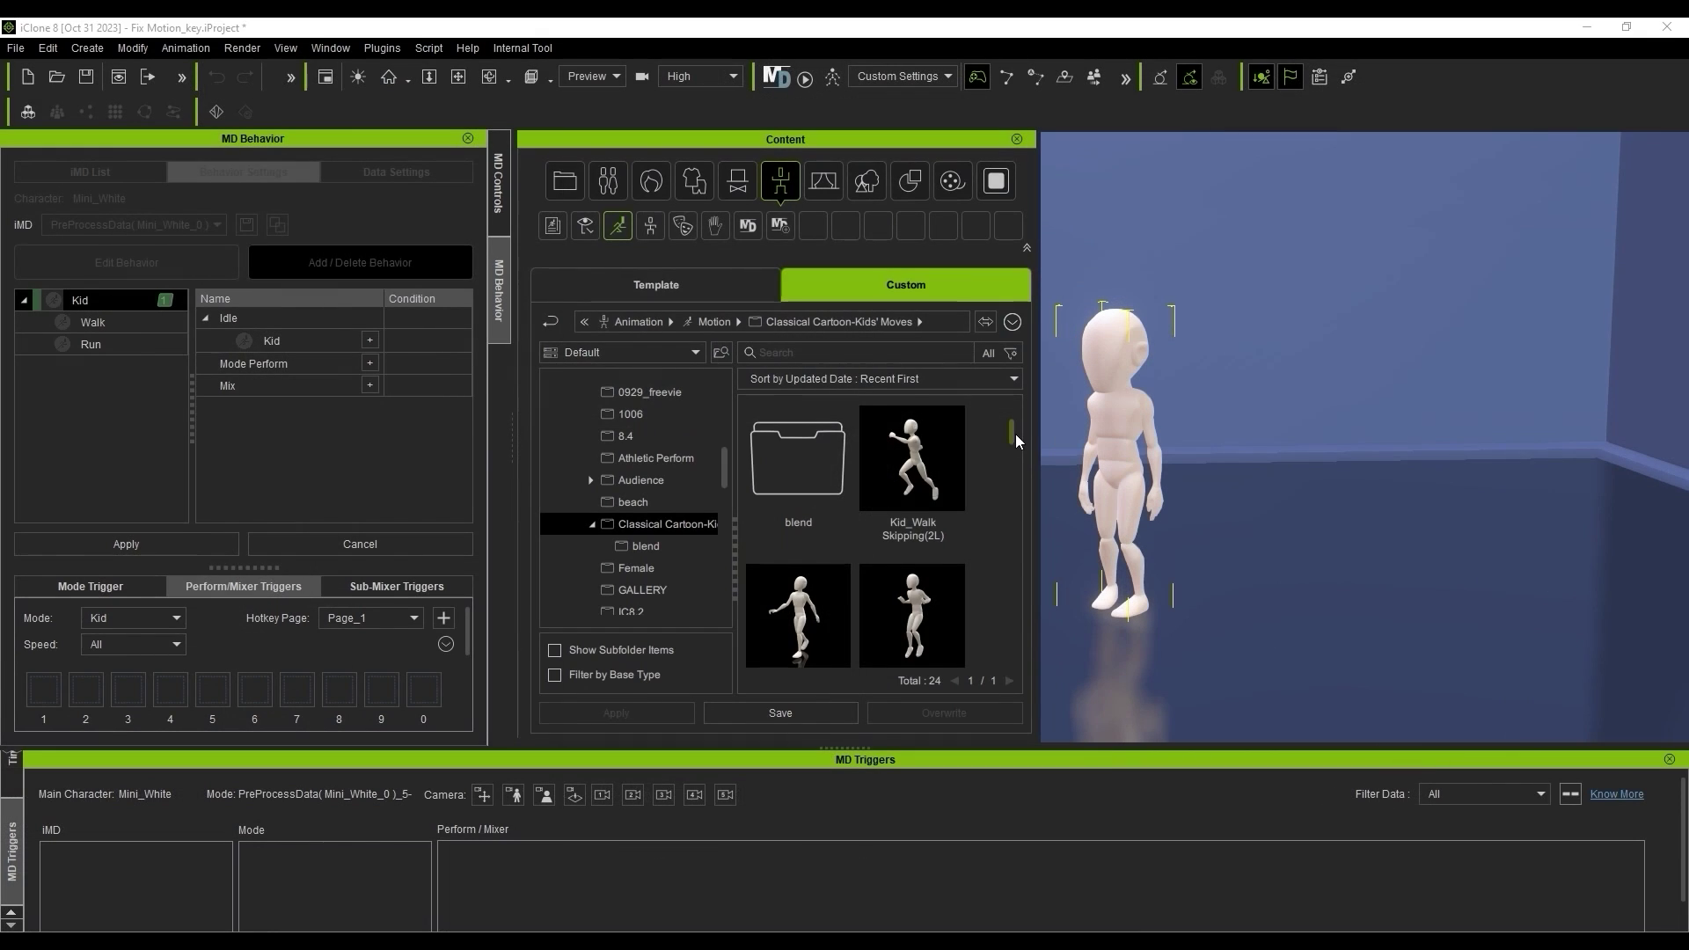
Step: Add the Kid_Jump(2L) motion to the Kid mode's Mode Perform list and set its condition to Trigger from Both
scroll(1016, 435, "down", 1)
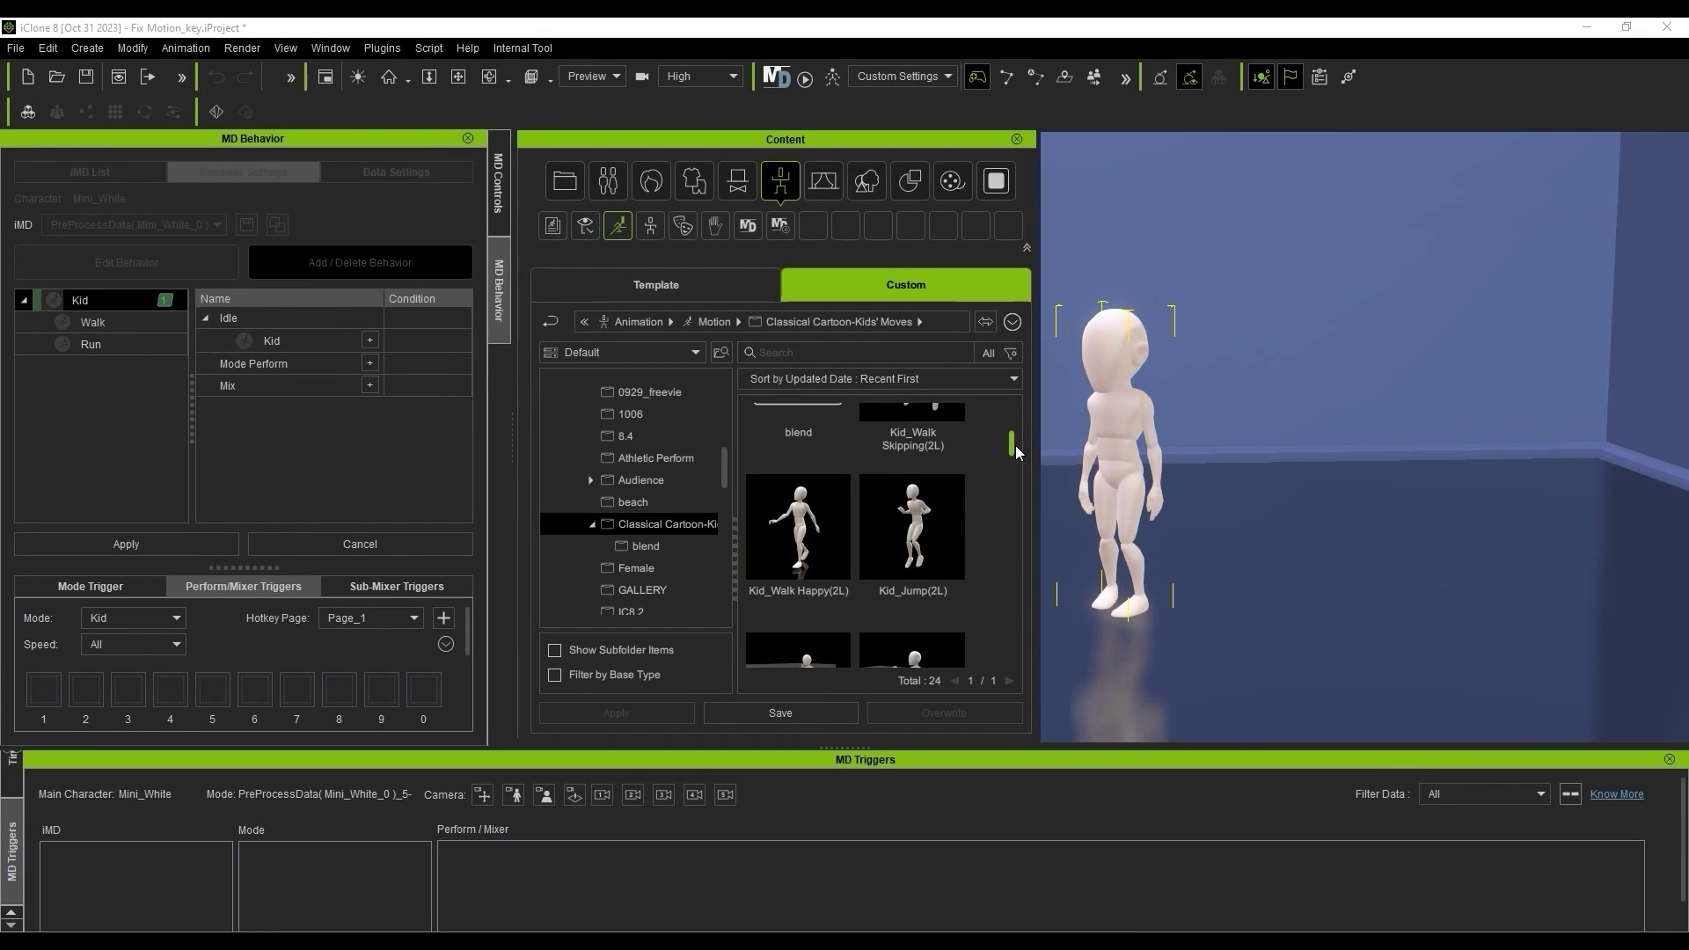
left_click_drag(946, 552, 330, 364)
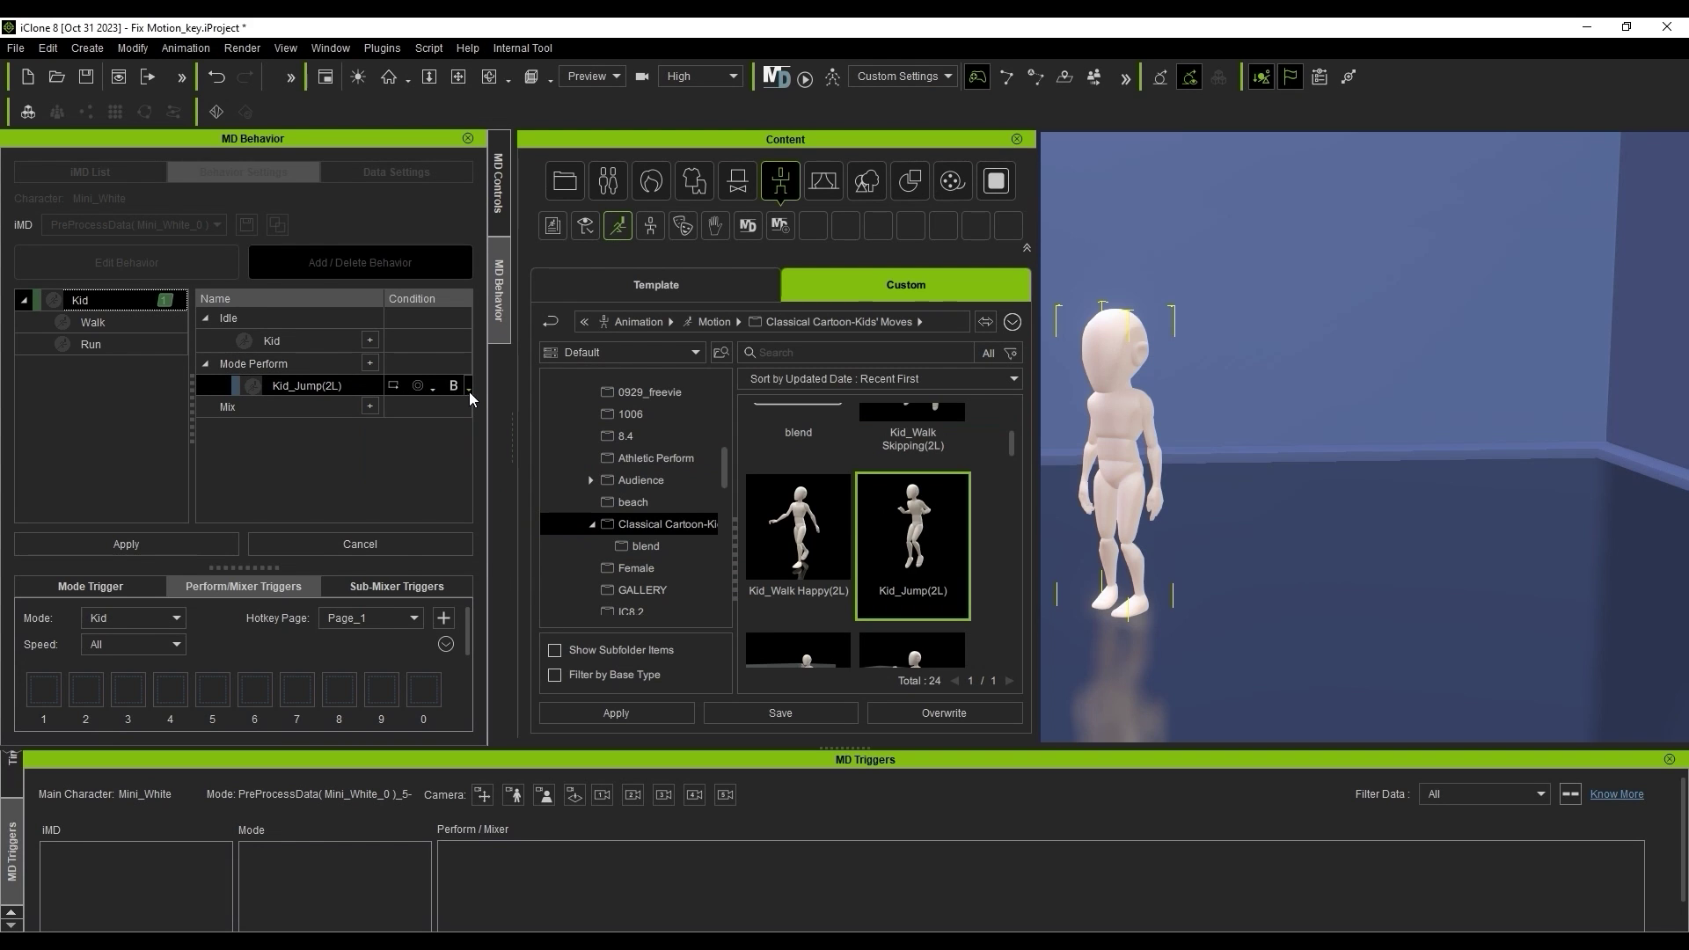
left_click(469, 392)
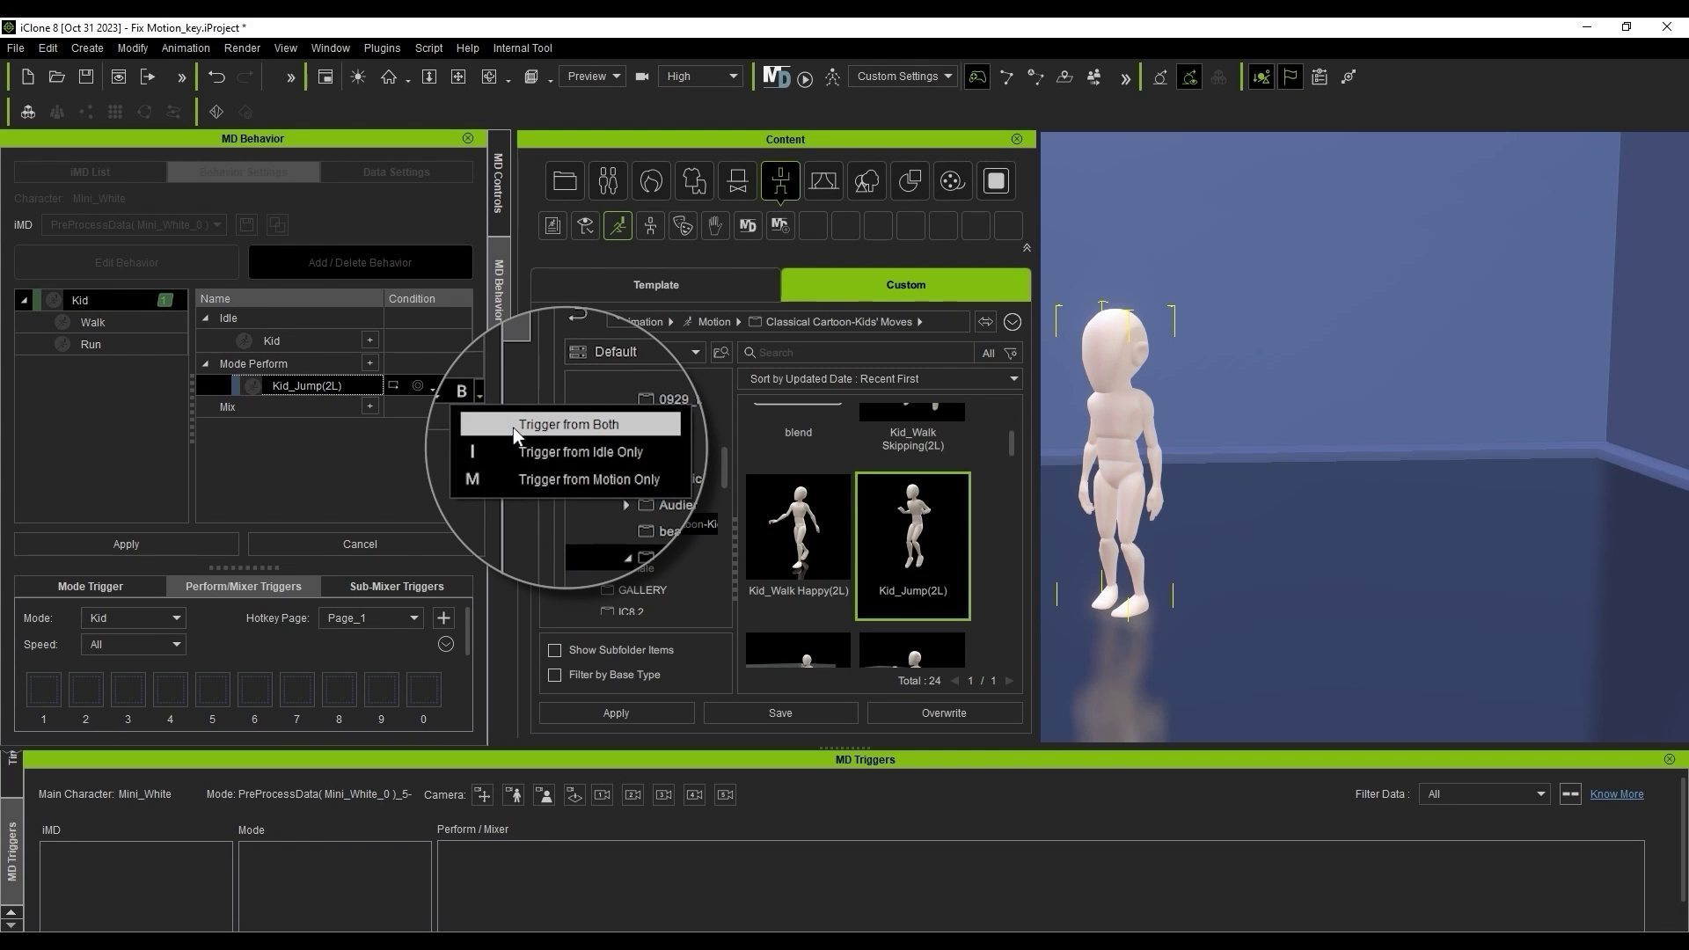
left_click(514, 425)
Step: Add the Kid_Stand Idle motion to the Mode Perform list and set its condition to Trigger from Idle Only
left_click_drag(1012, 445, 1024, 566)
left_click_drag(796, 541, 319, 360)
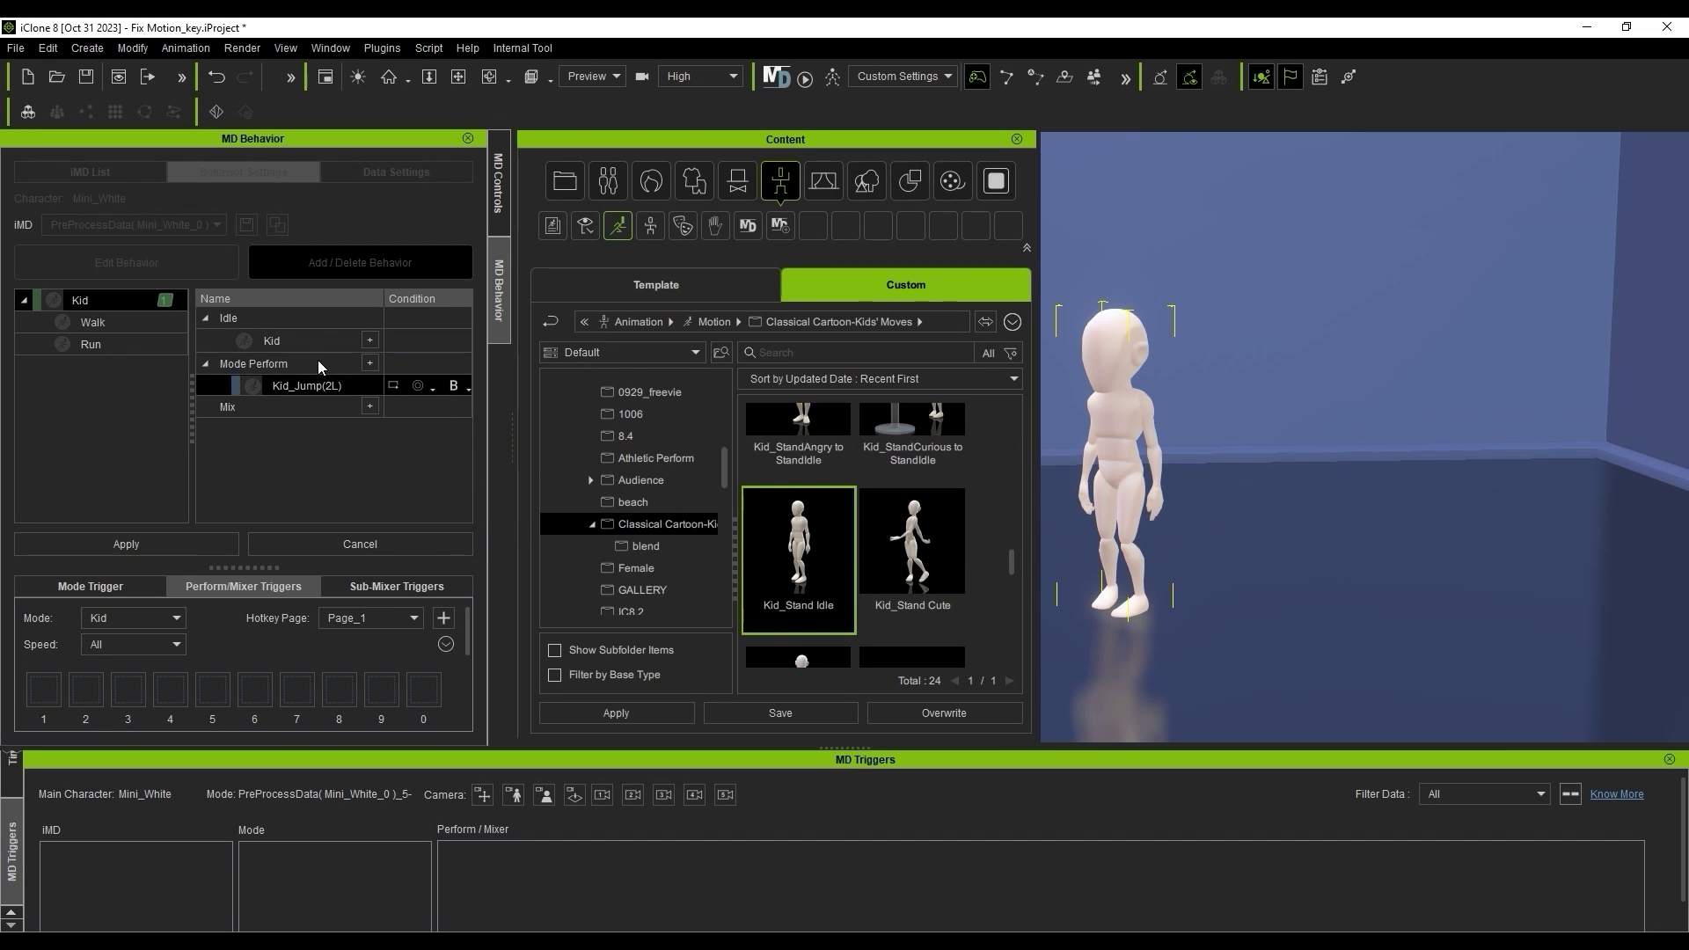
left_click(469, 410)
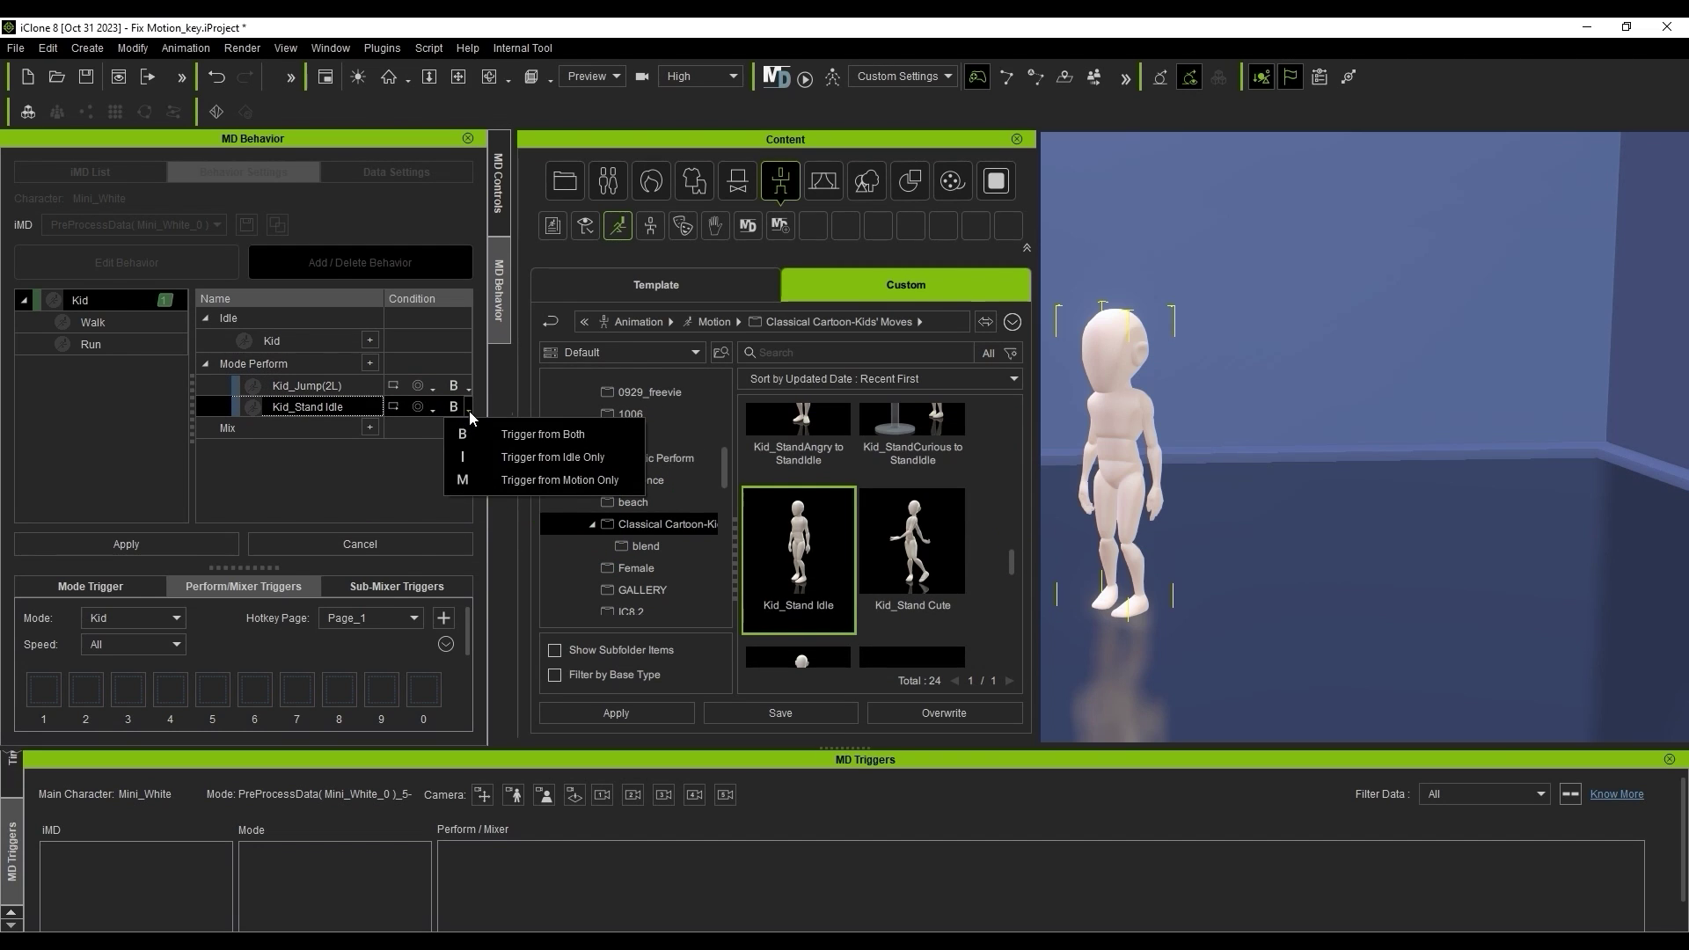
left_click(483, 459)
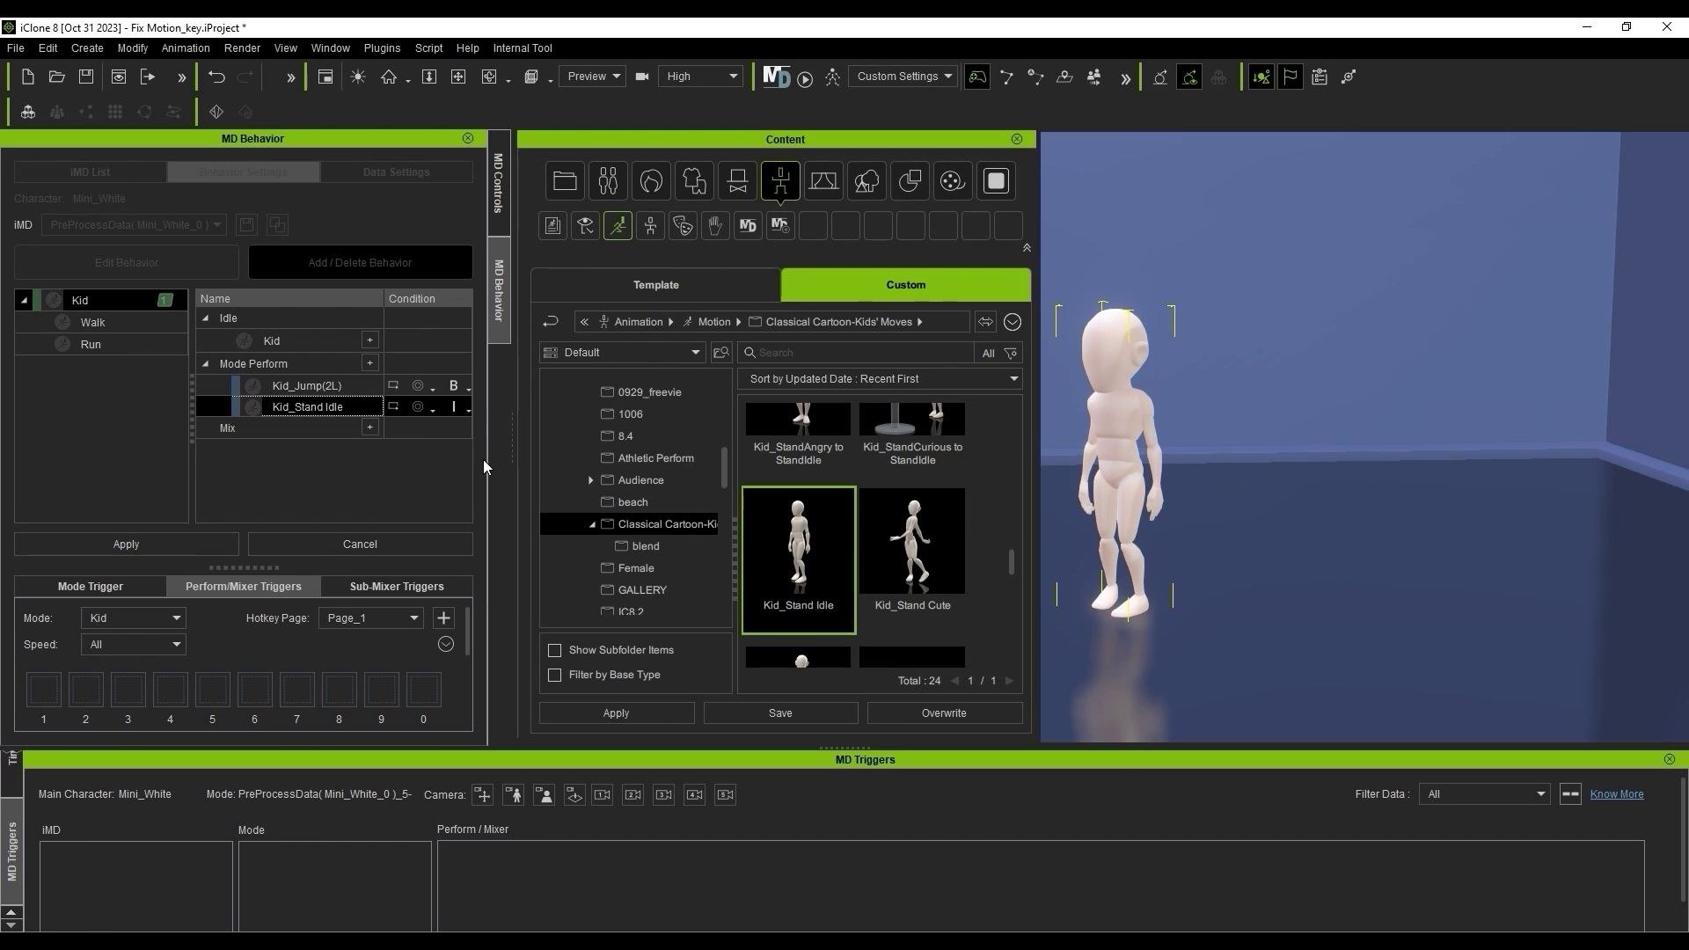
Step: Add the Kid_Walk Skipping(2L) motion to the Mode Perform list and set its condition to Trigger from Motion Only
left_click_drag(1009, 556, 1021, 465)
scroll(957, 489, "up", 2)
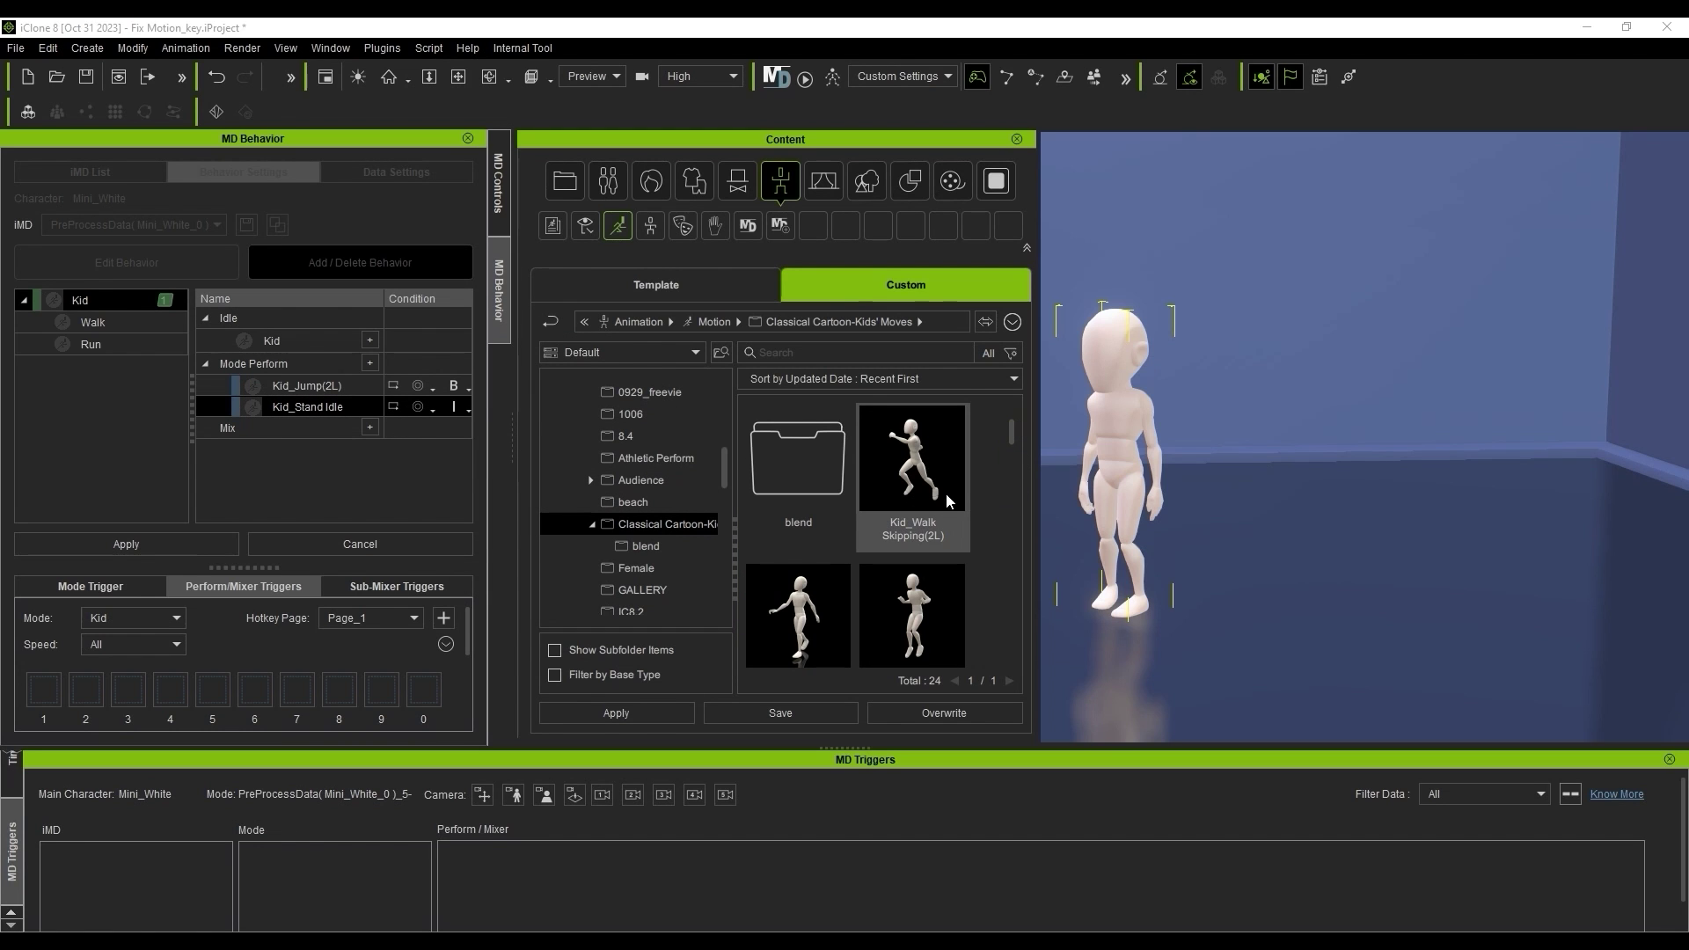
left_click_drag(869, 483, 318, 360)
left_click(468, 431)
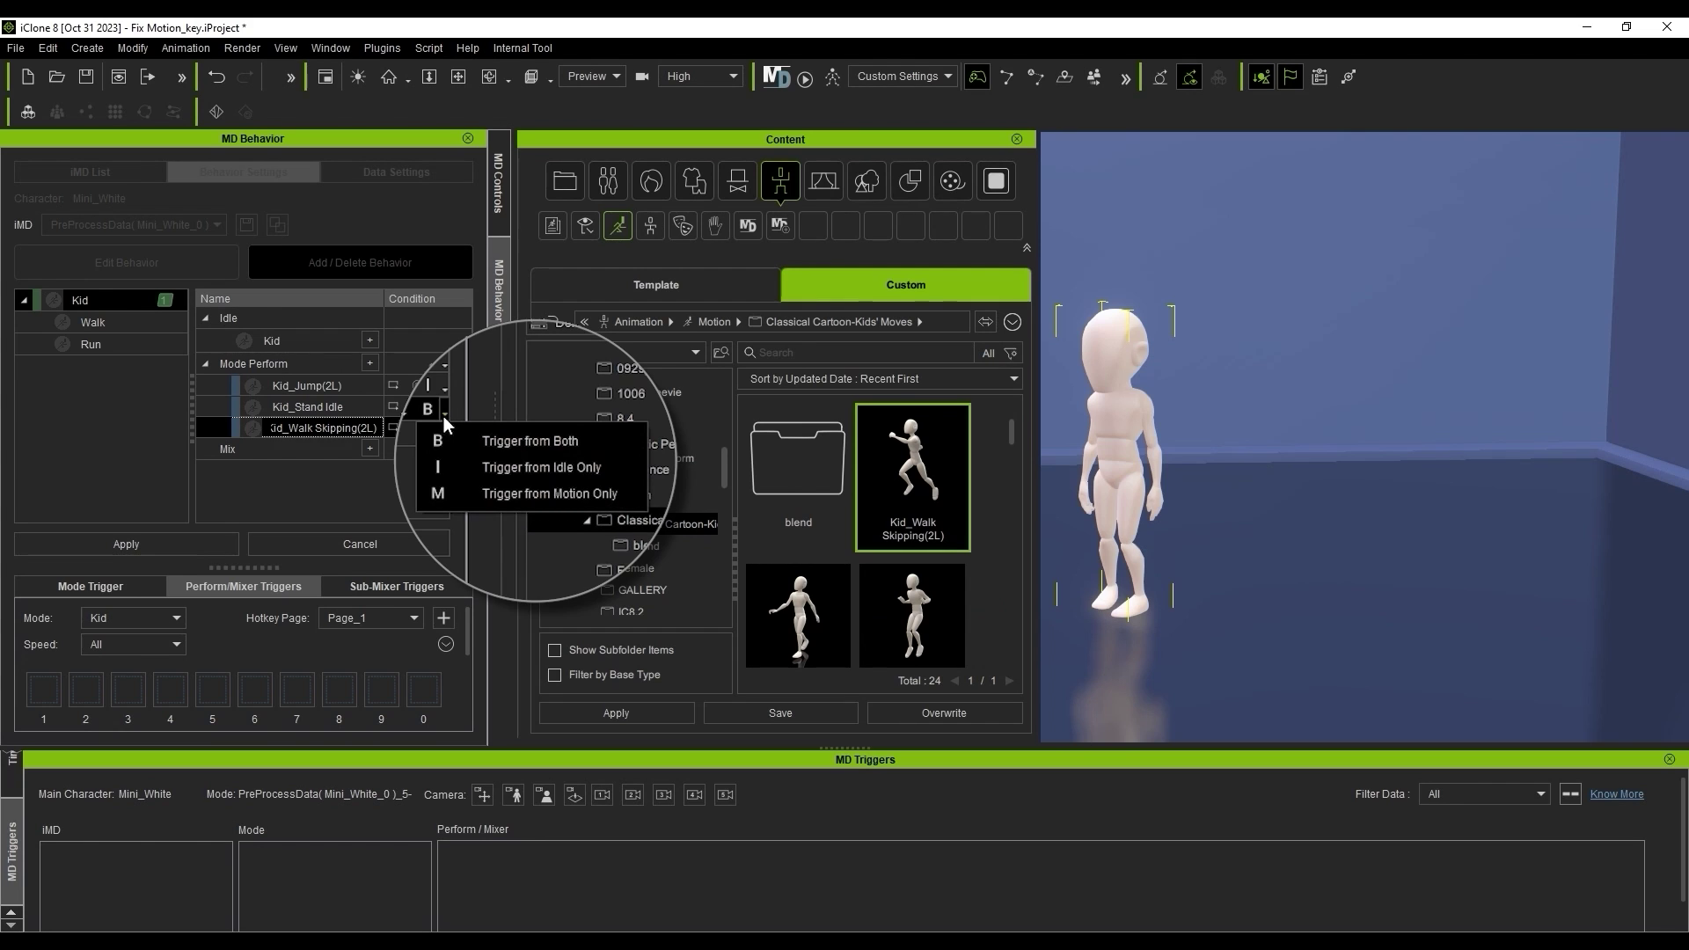
left_click(470, 498)
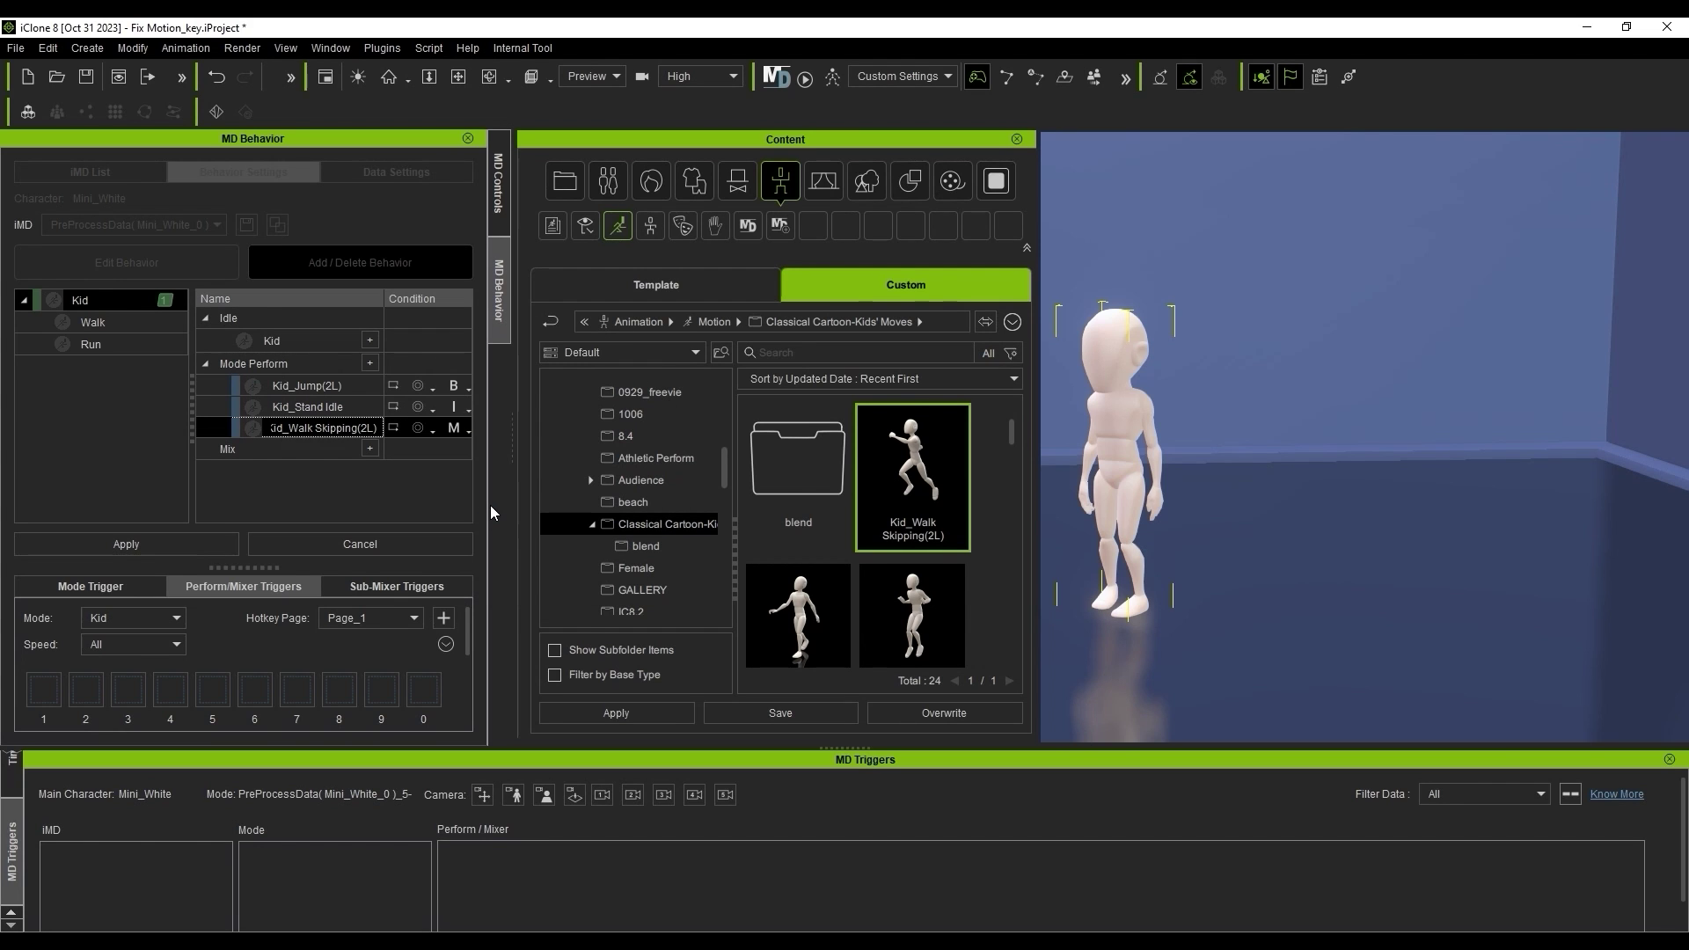
Step: Assign the jump, stand idle and walk skipping performs to hotkeys 3, 4 and 5, and trigger Kid_Stand Idle from idle in Motion Director mode
left_click(1017, 140)
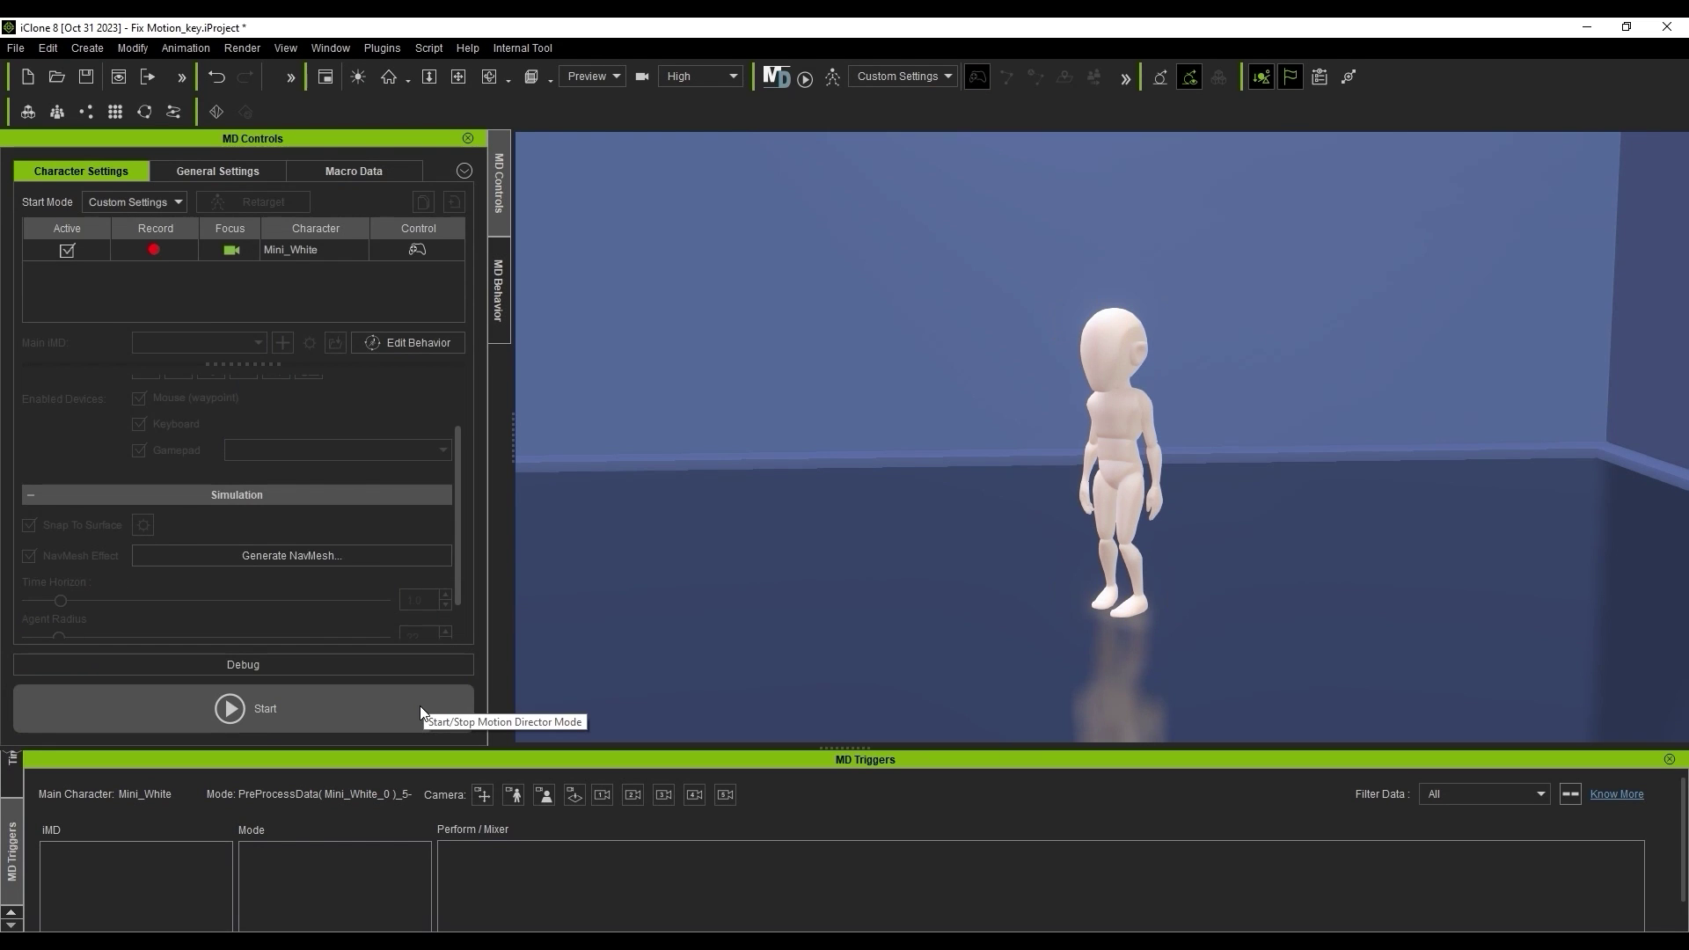
left_click(427, 705)
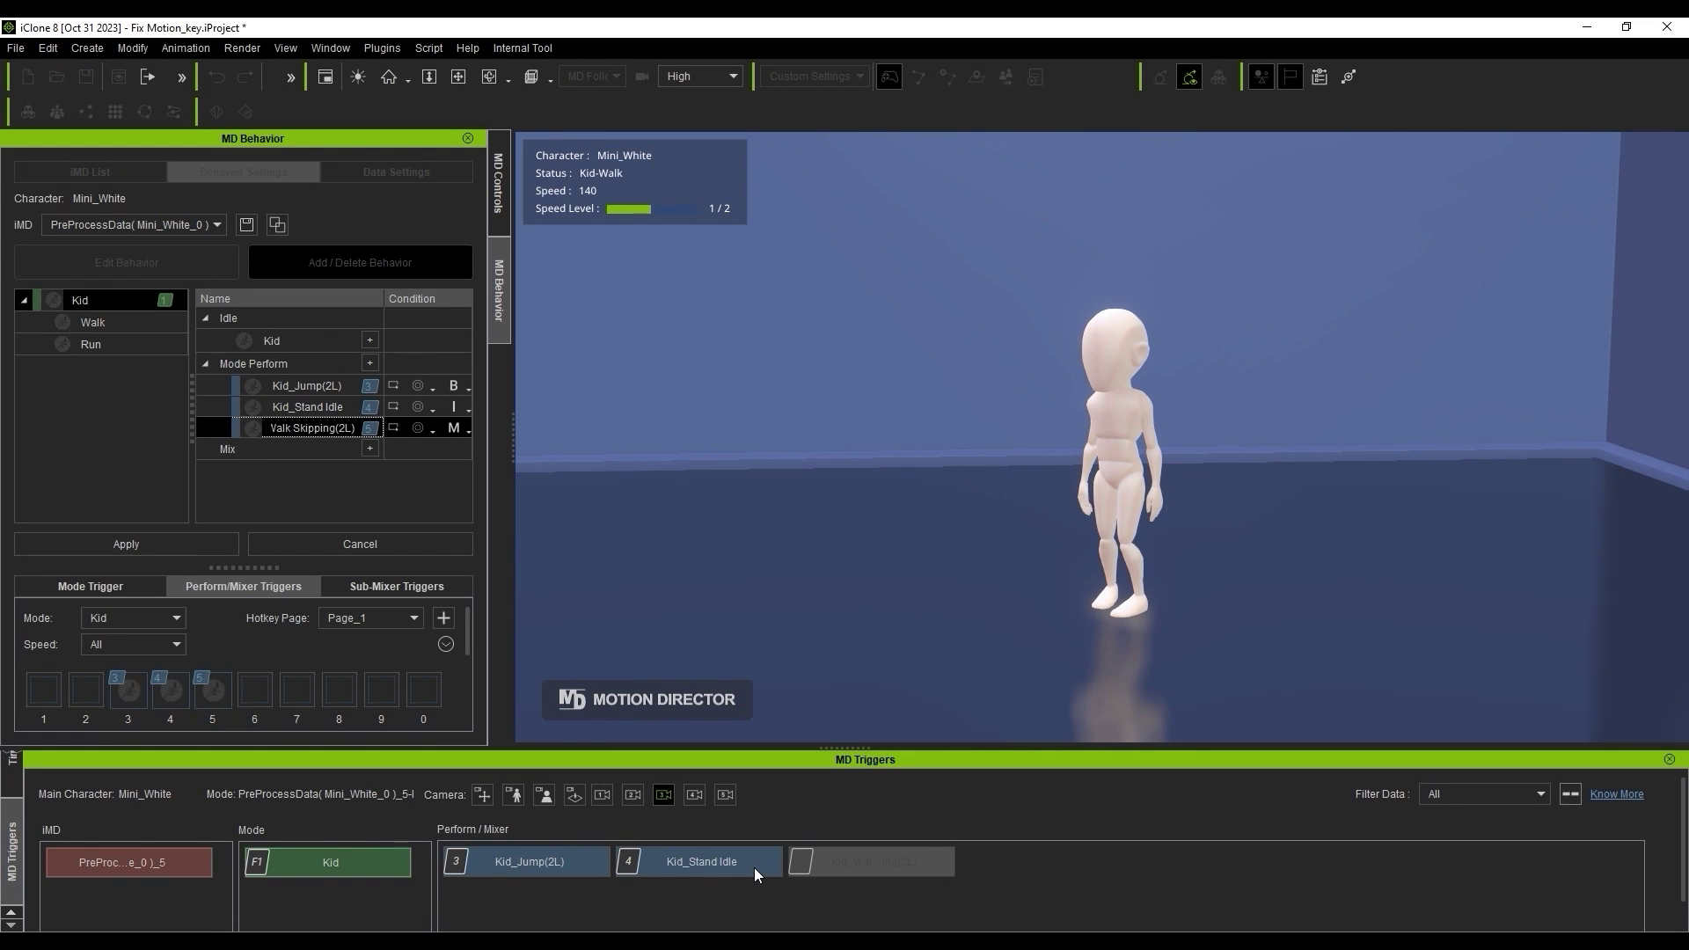
left_click(755, 871)
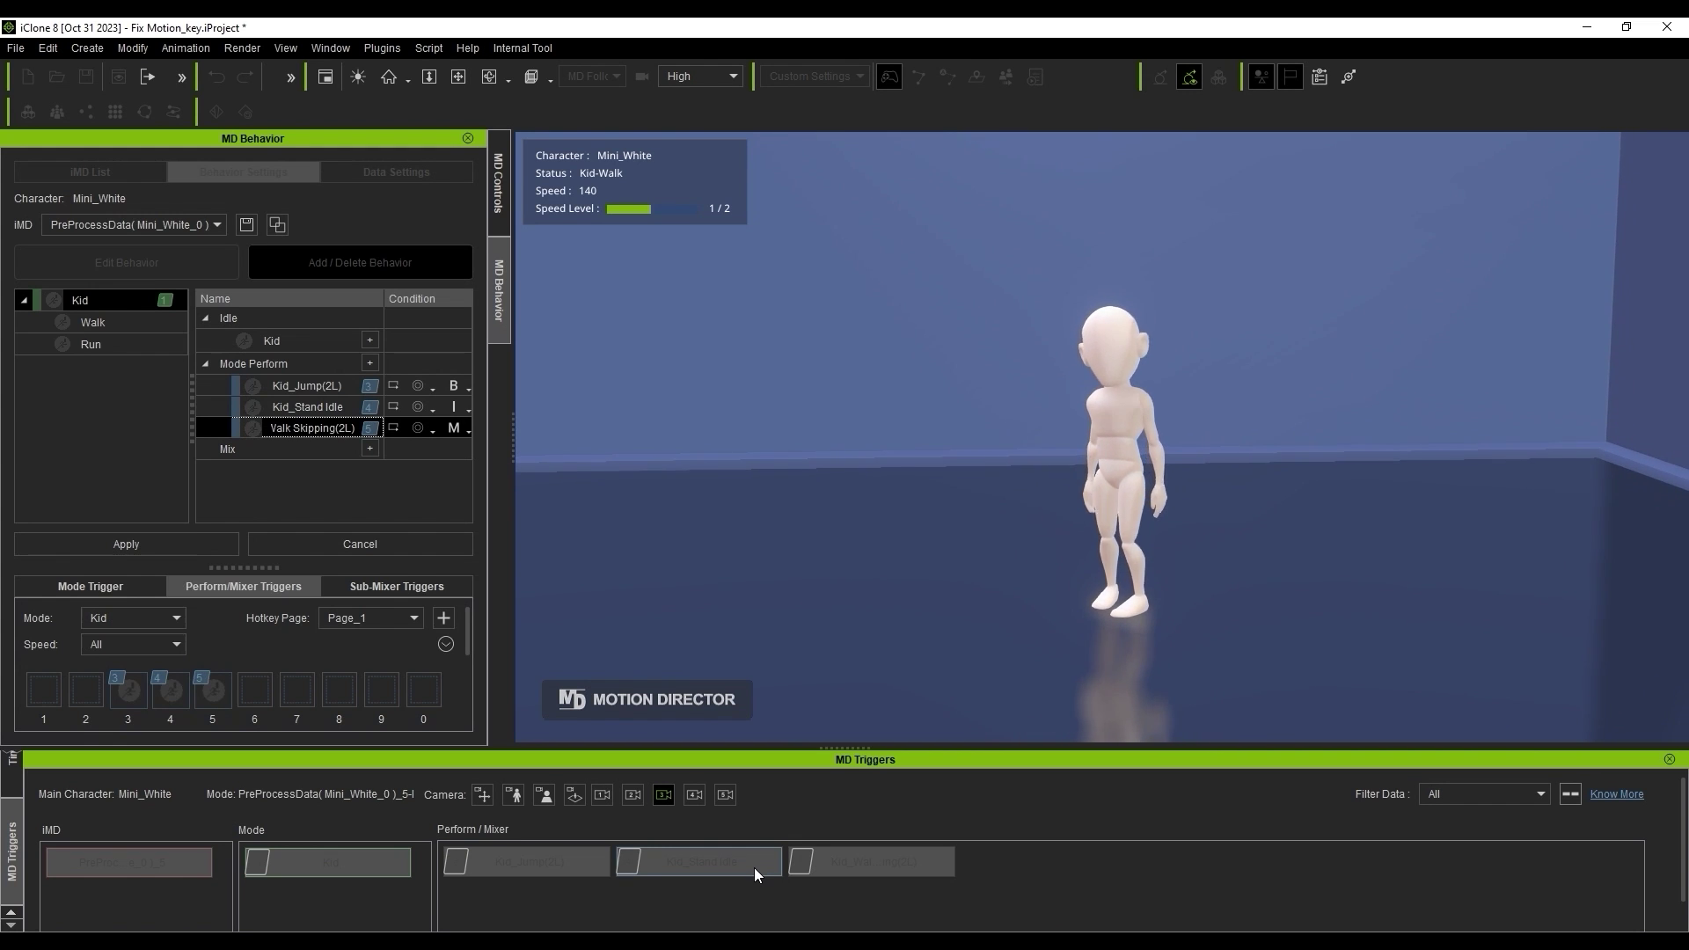
Step: Direct the character through several floor waypoints and trigger the Kid_Walk Skipping(2L) perform while it is walking
left_click(954, 638)
left_click(1327, 665)
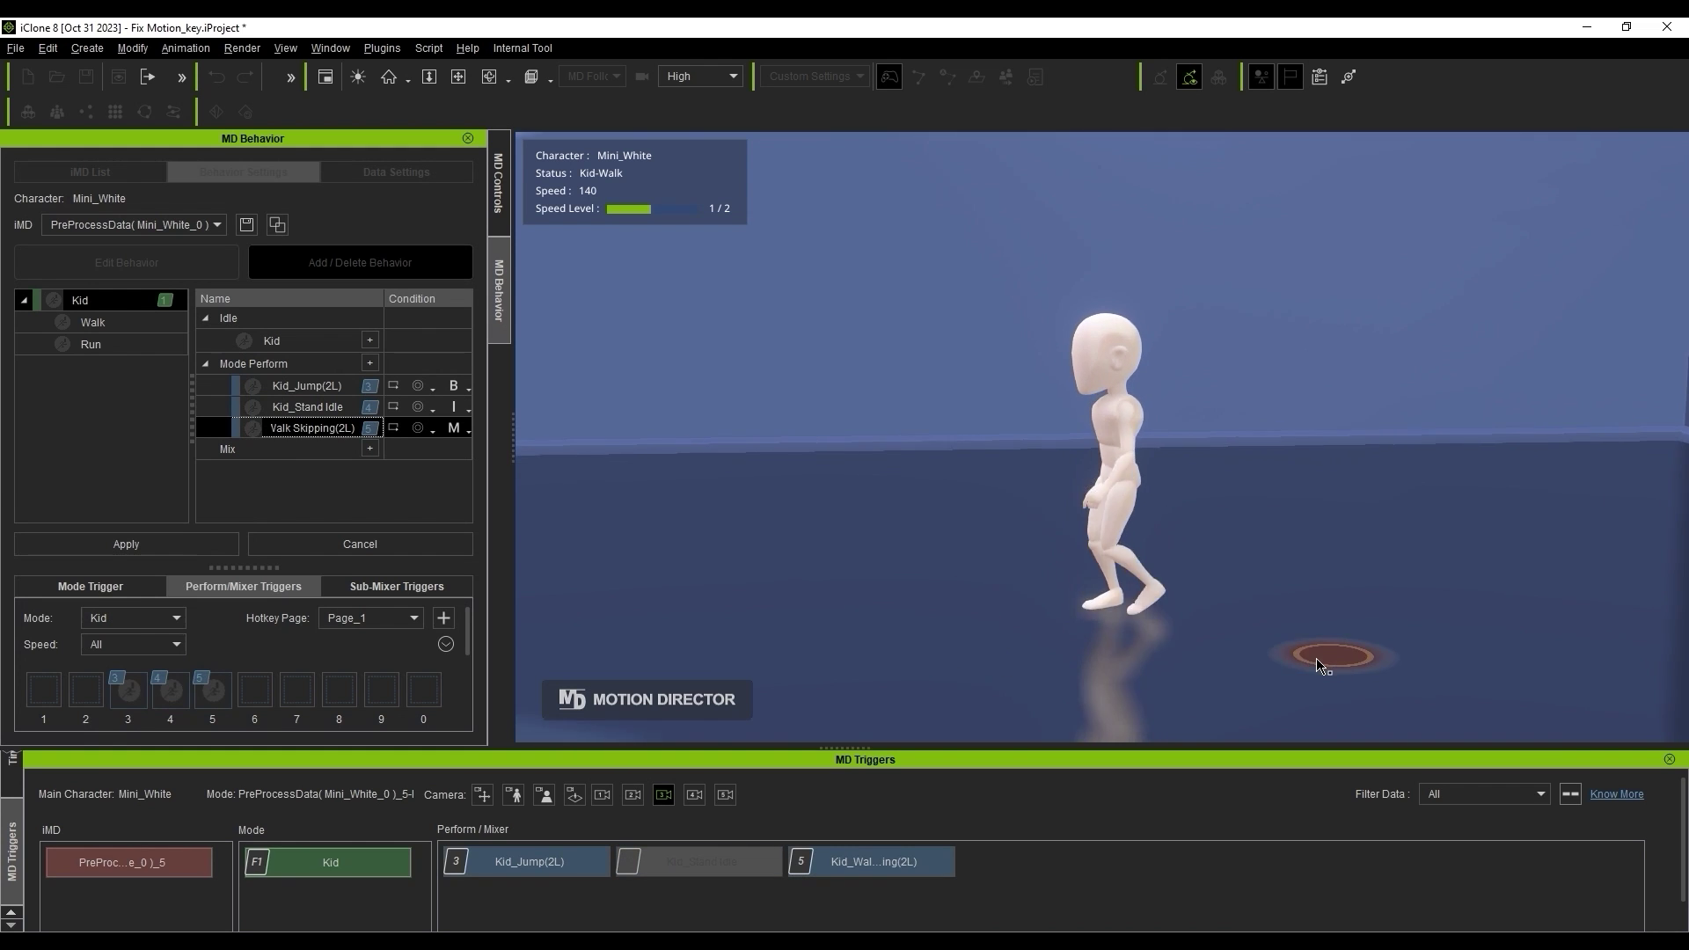
left_click(1537, 586)
left_click(1638, 565)
left_click(1063, 558)
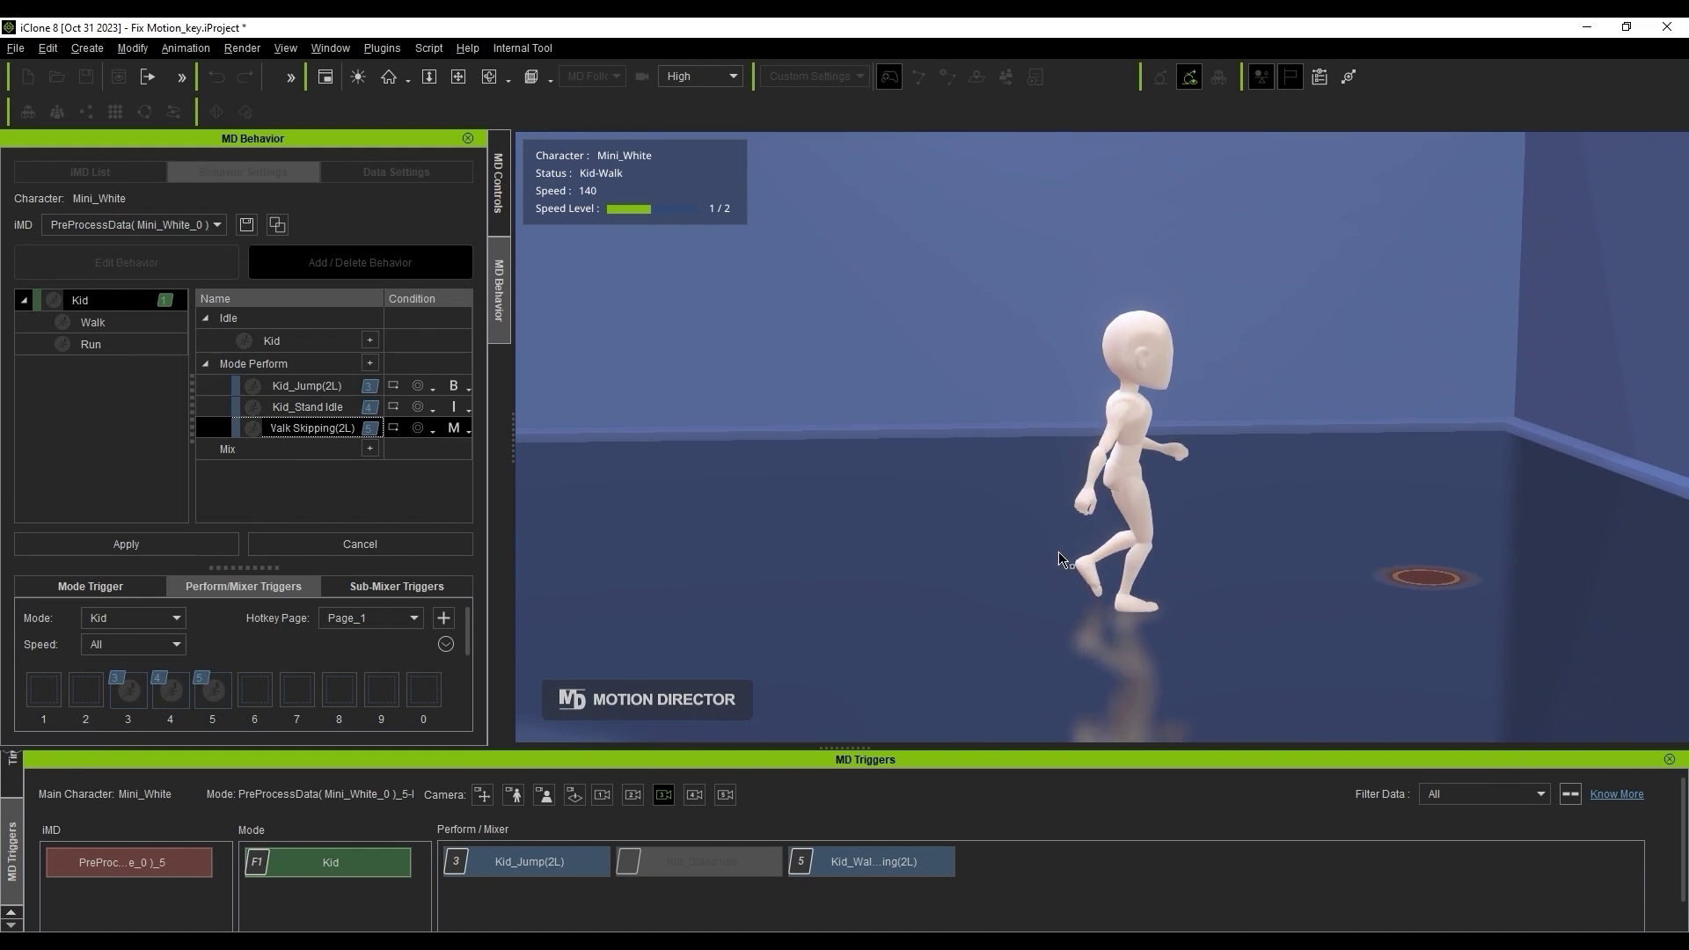
left_click(929, 866)
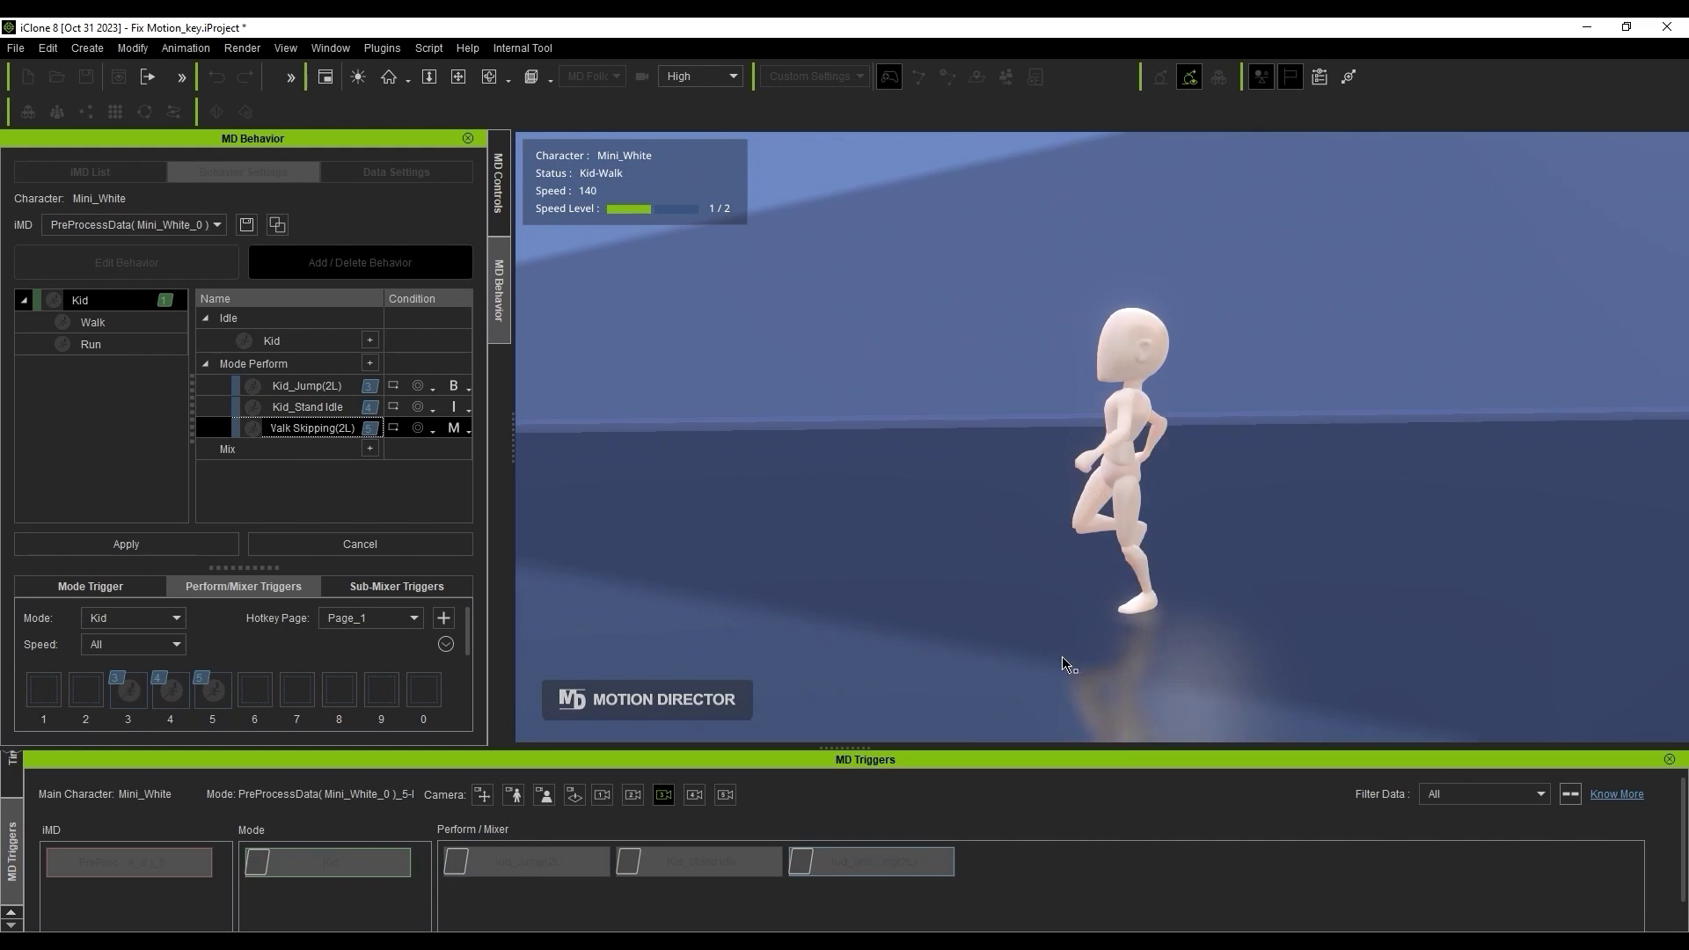
Step: Send the character to further floor waypoints and test triggering the Kid_Jump(2L) perform
left_click(1591, 656)
left_click(1535, 702)
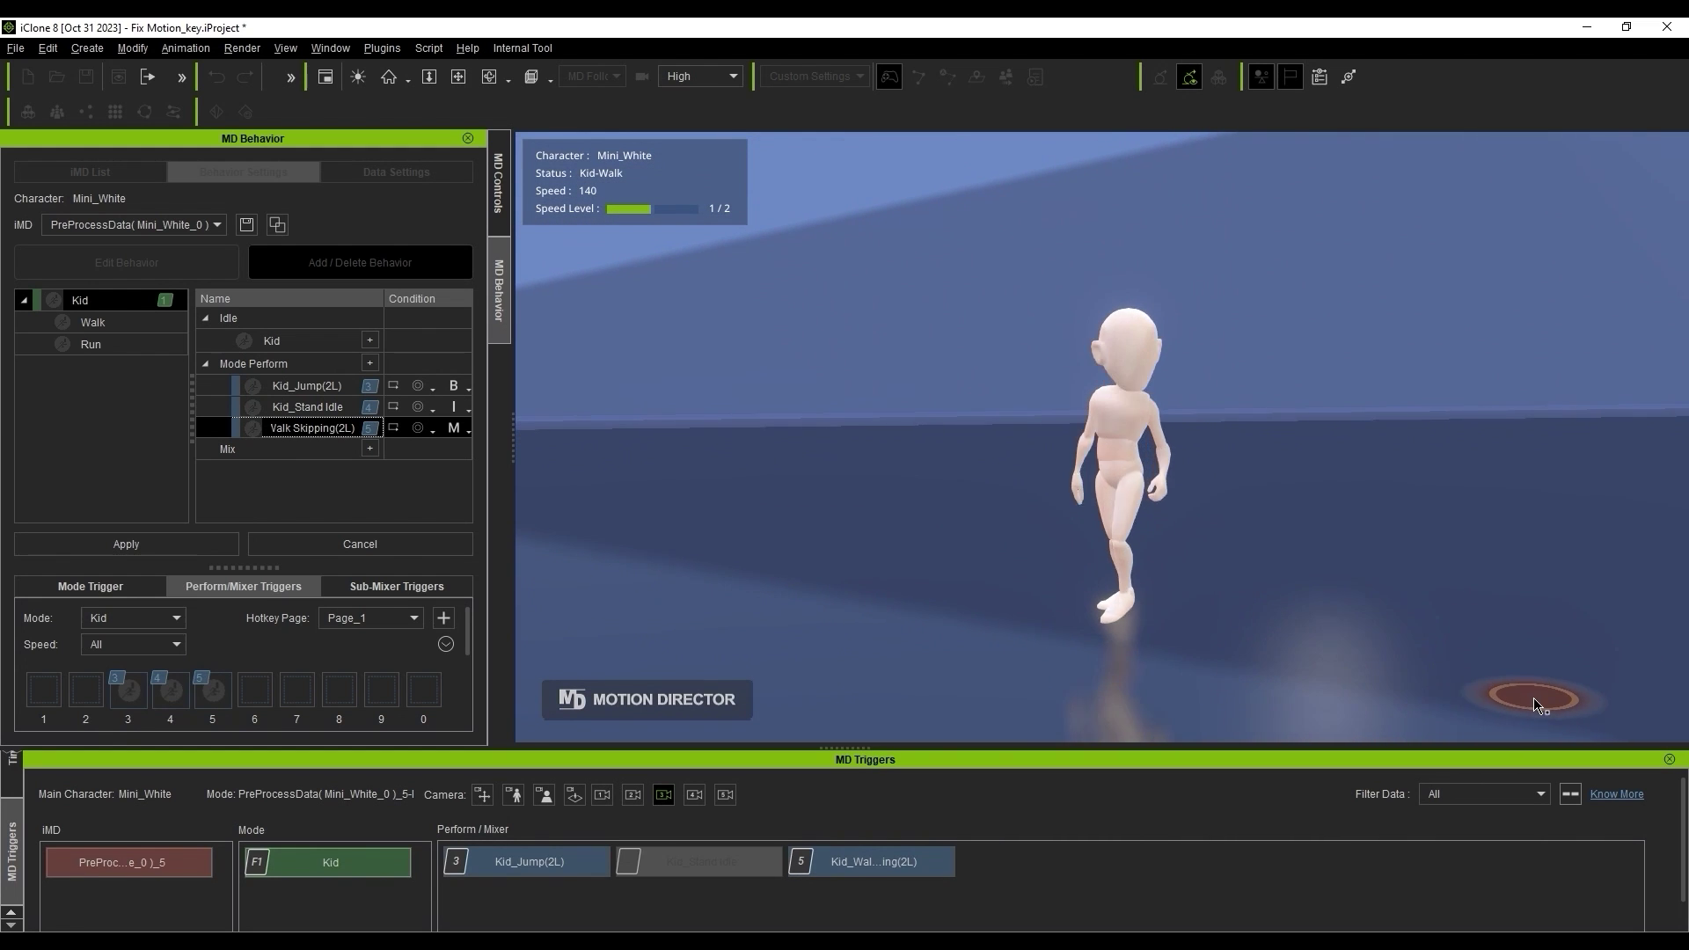
left_click(1633, 607)
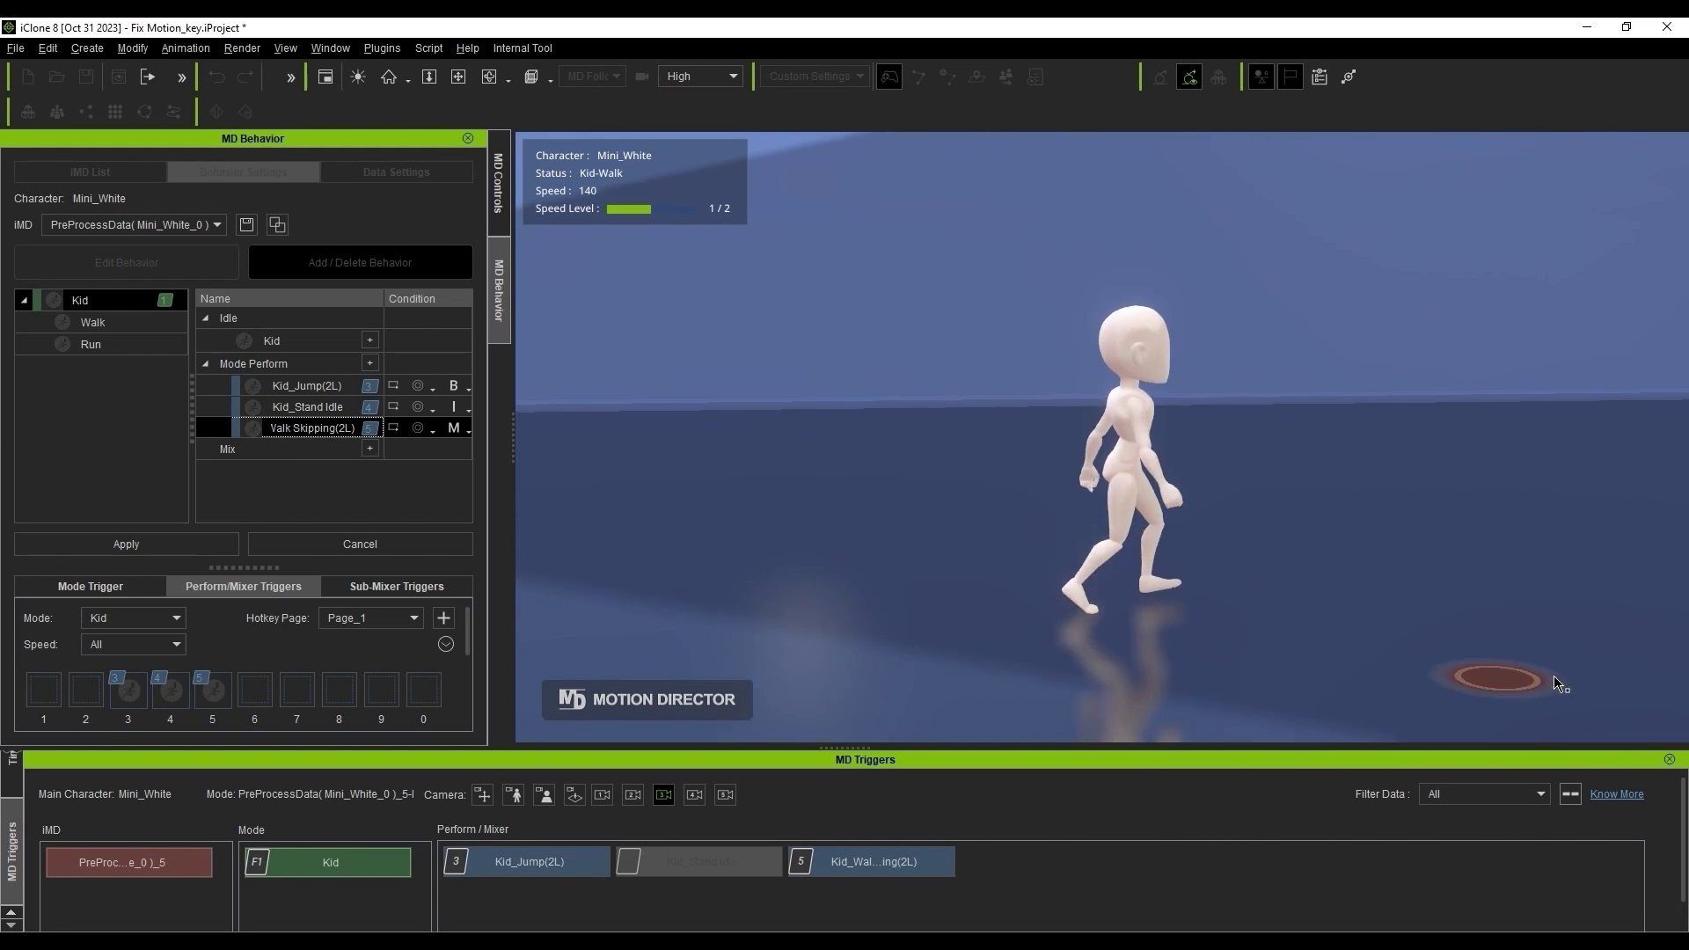
left_click(536, 862)
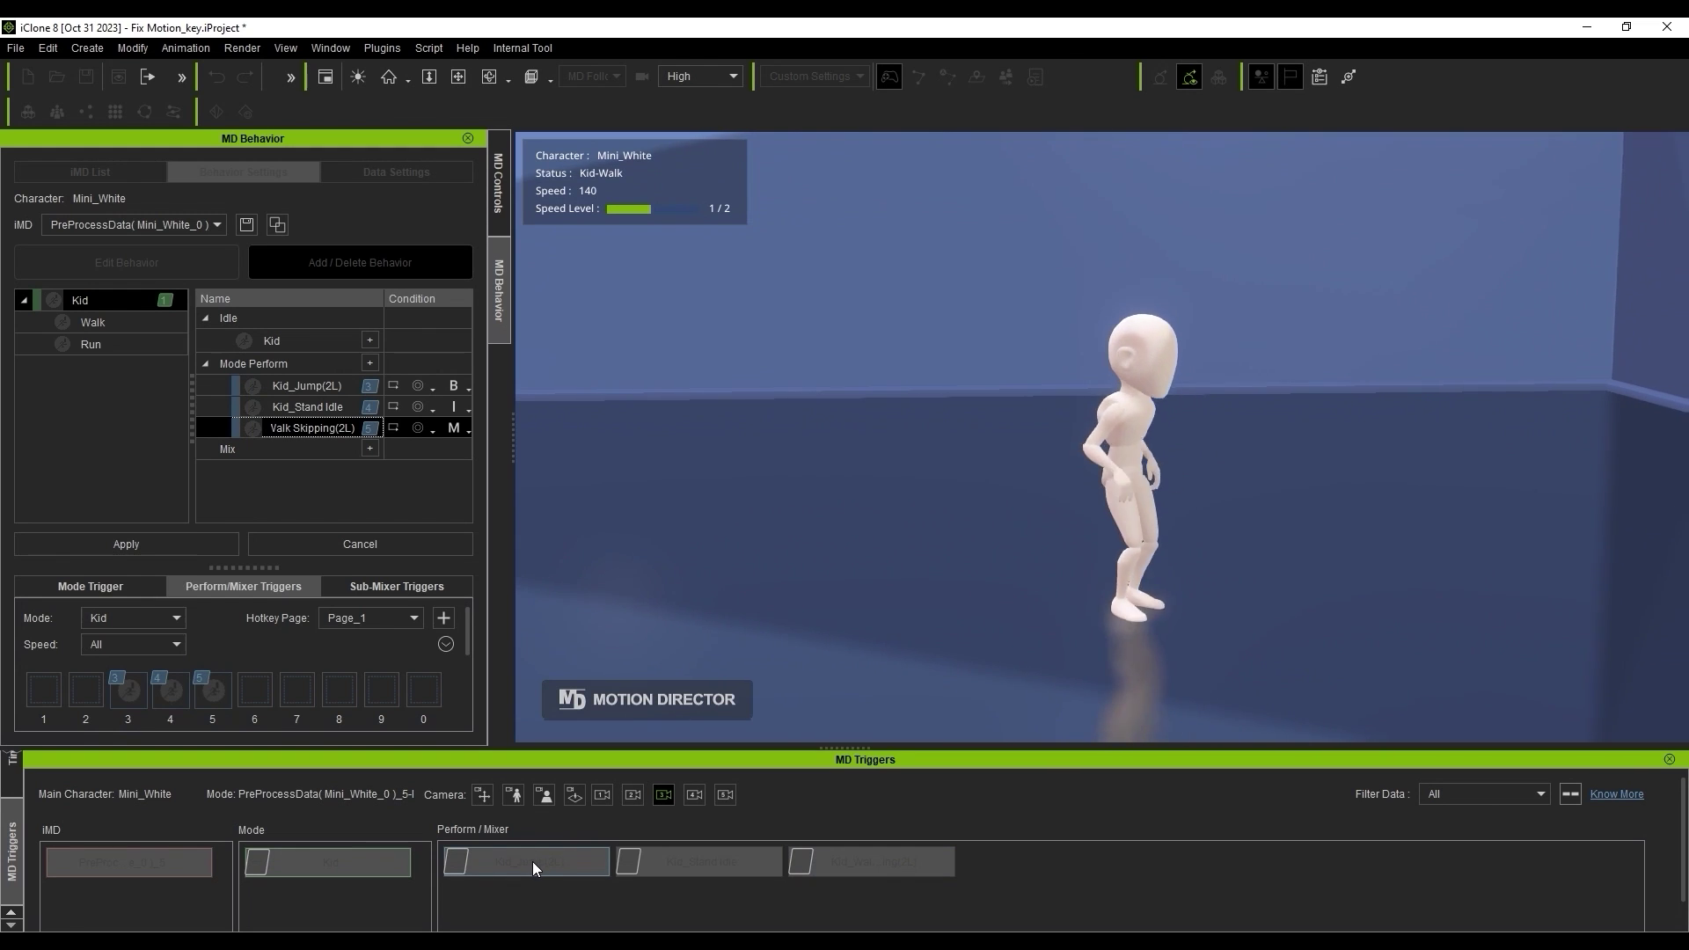